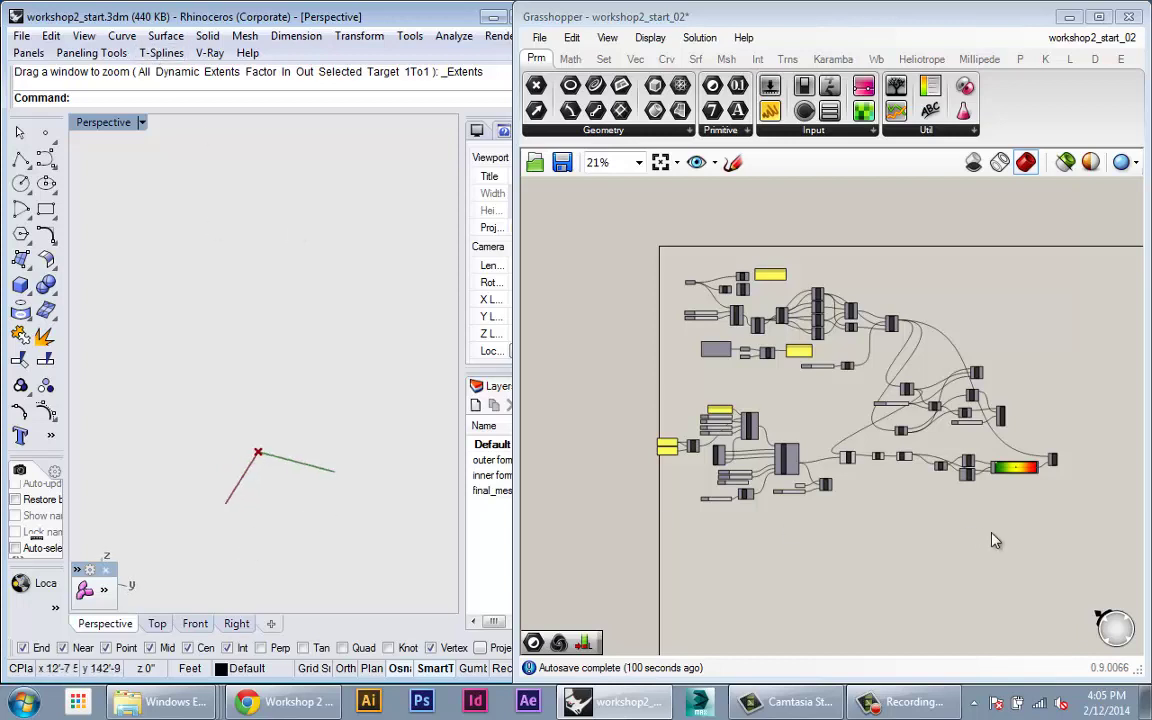
Step: Add a Point parameter in the empty canvas area below the existing definition
scroll(950, 520, up, 2)
right_drag(818, 480, 849, 464)
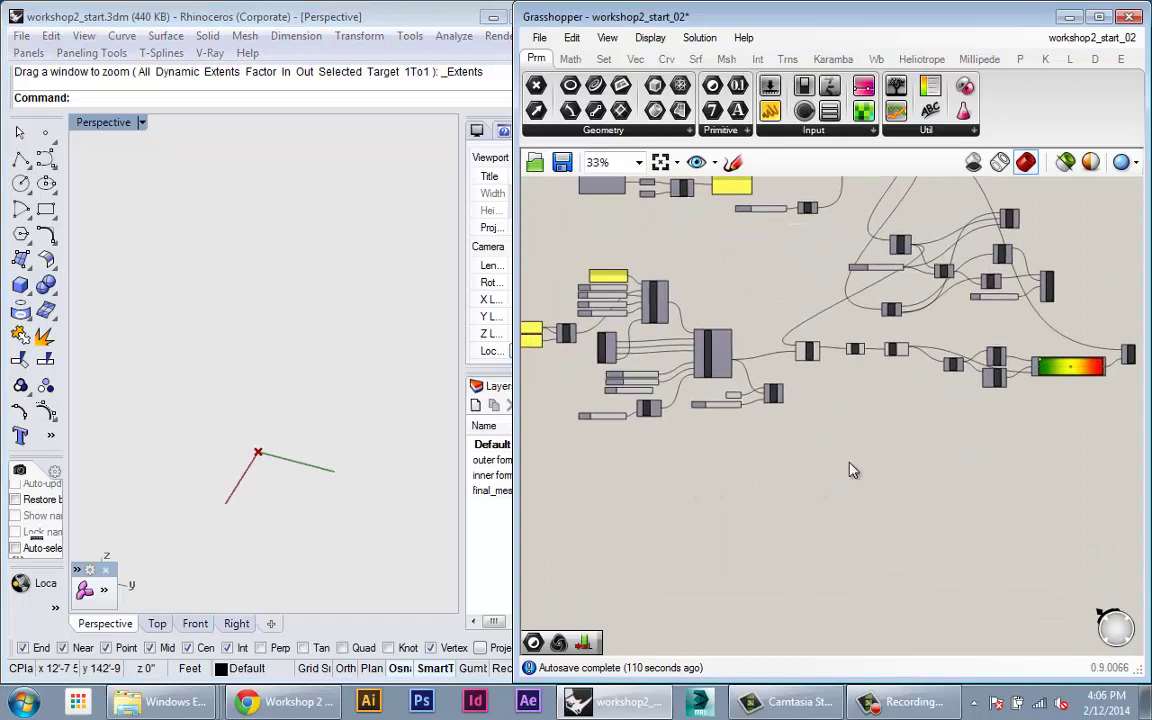
right_drag(262, 487, 268, 428)
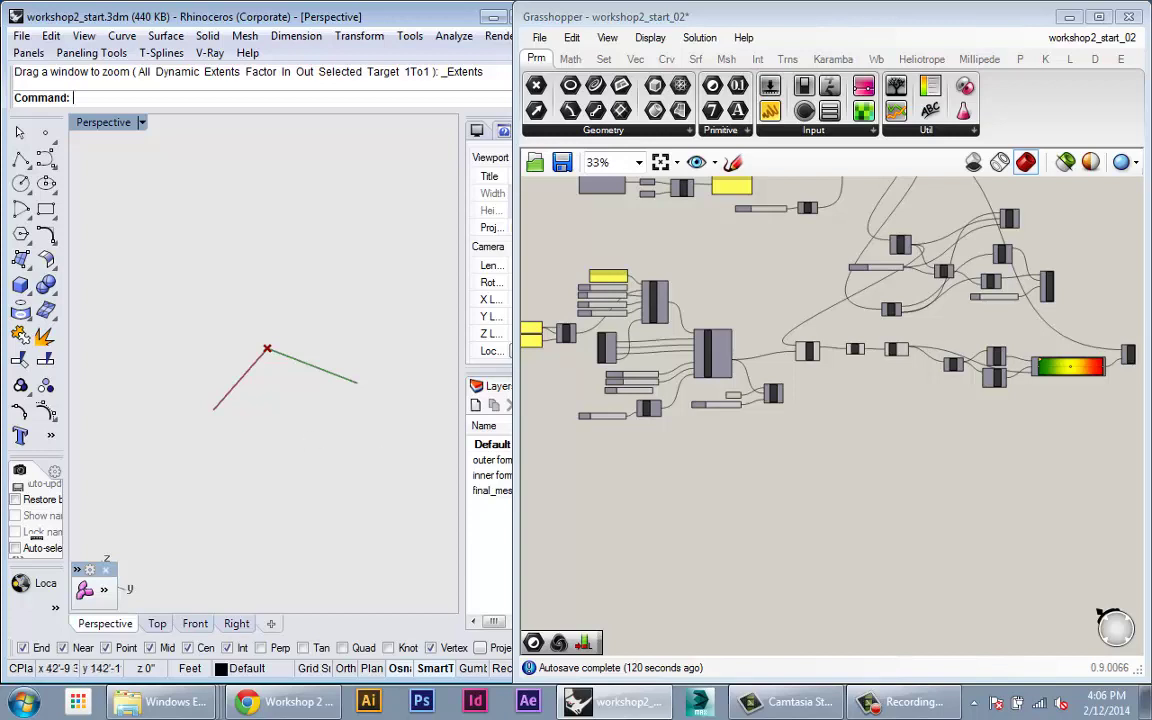
right_drag(951, 527, 1065, 513)
scroll(1060, 514, down, 1)
right_drag(913, 531, 827, 521)
scroll(827, 521, up, 2)
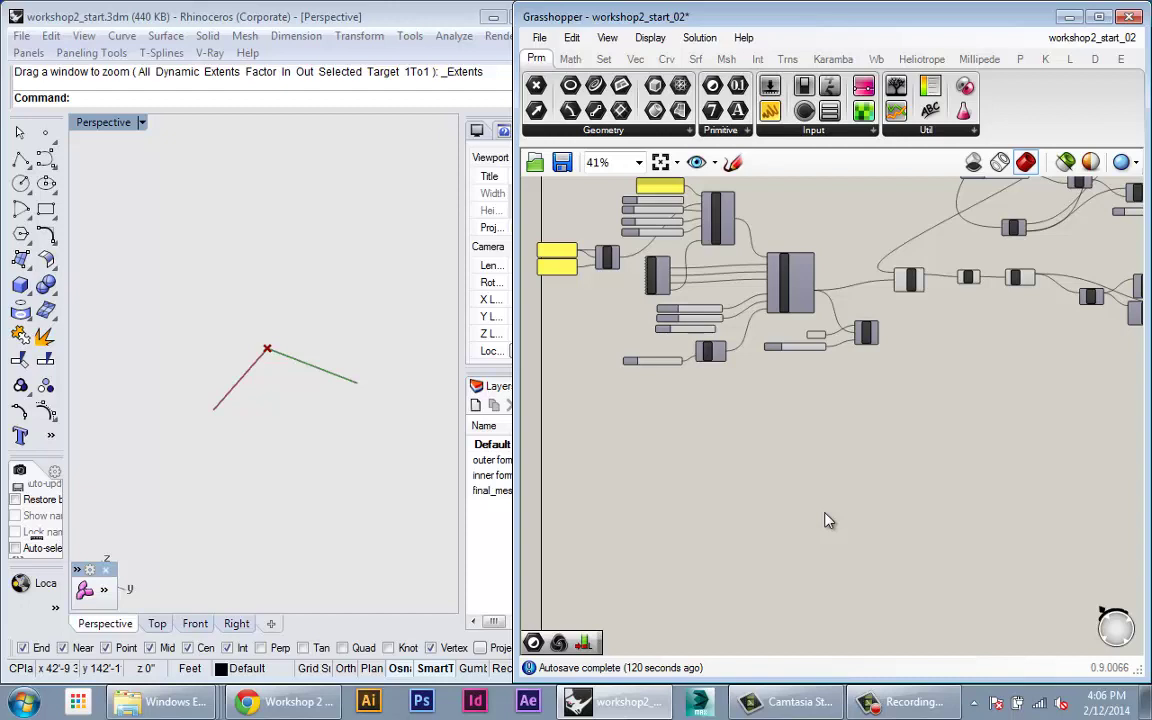
double_click(674, 465)
text(point)
key(Return)
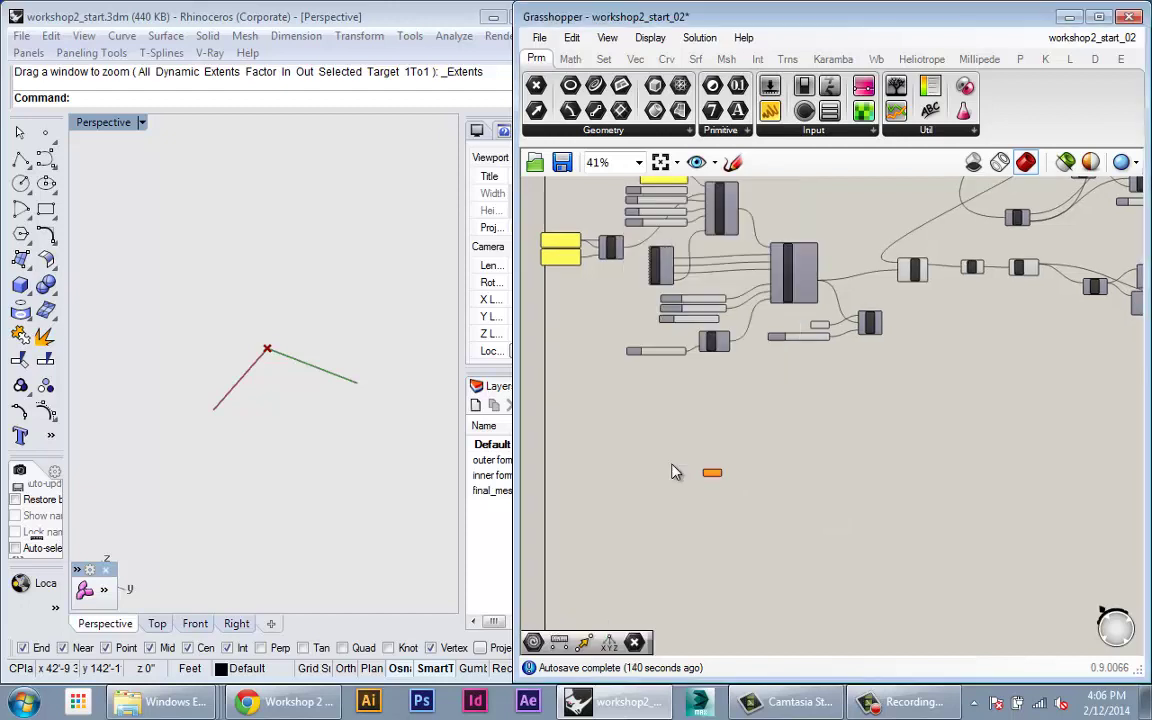
scroll(718, 467, up, 4)
drag(810, 512, 745, 442)
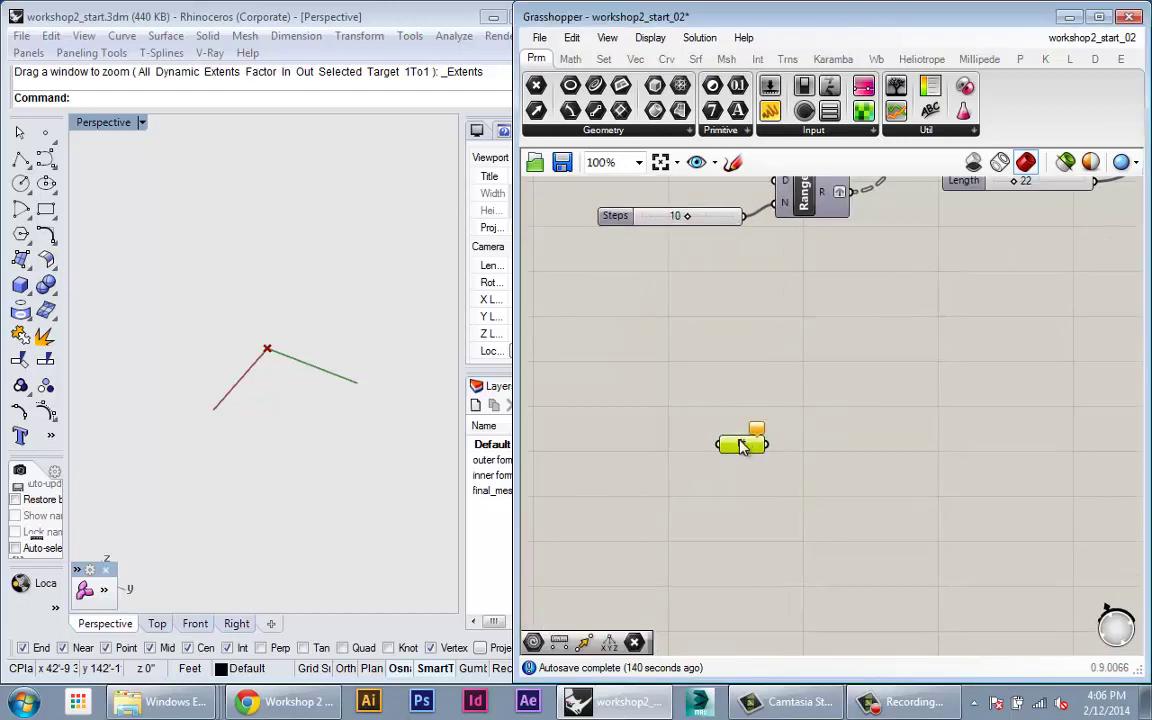
Step: Set the new Point parameter to a single point at 0 and reposition it on the canvas
right_click(745, 446)
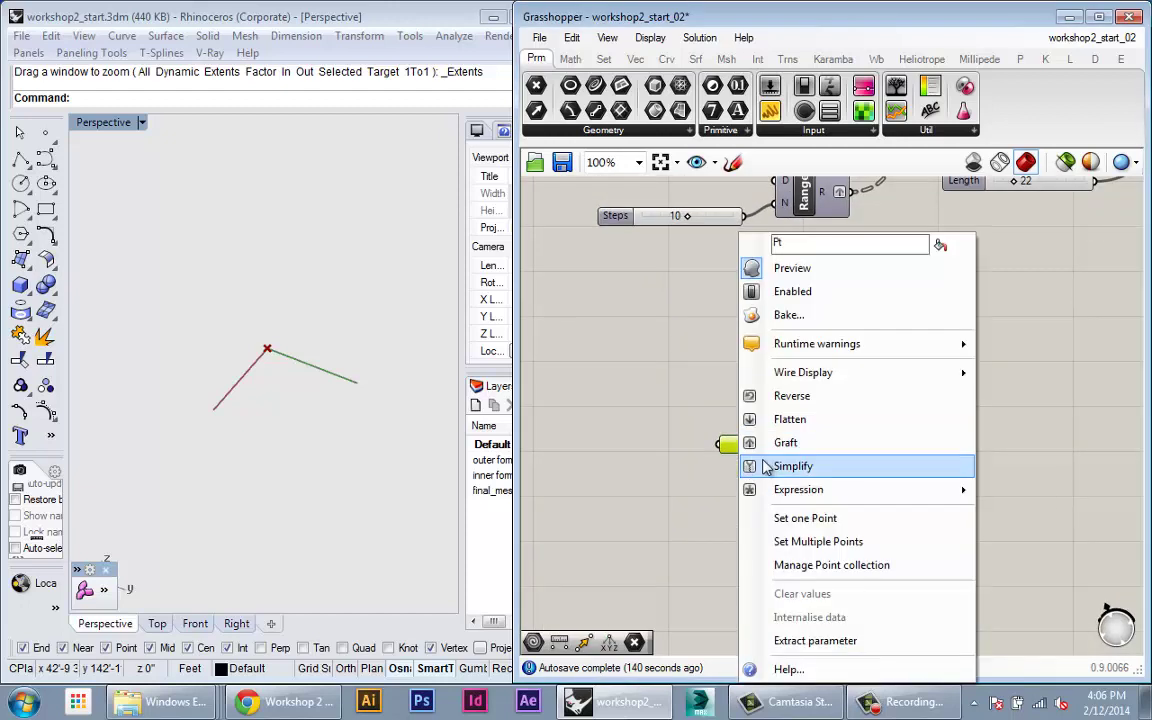
click(792, 518)
text(0)
key(Return)
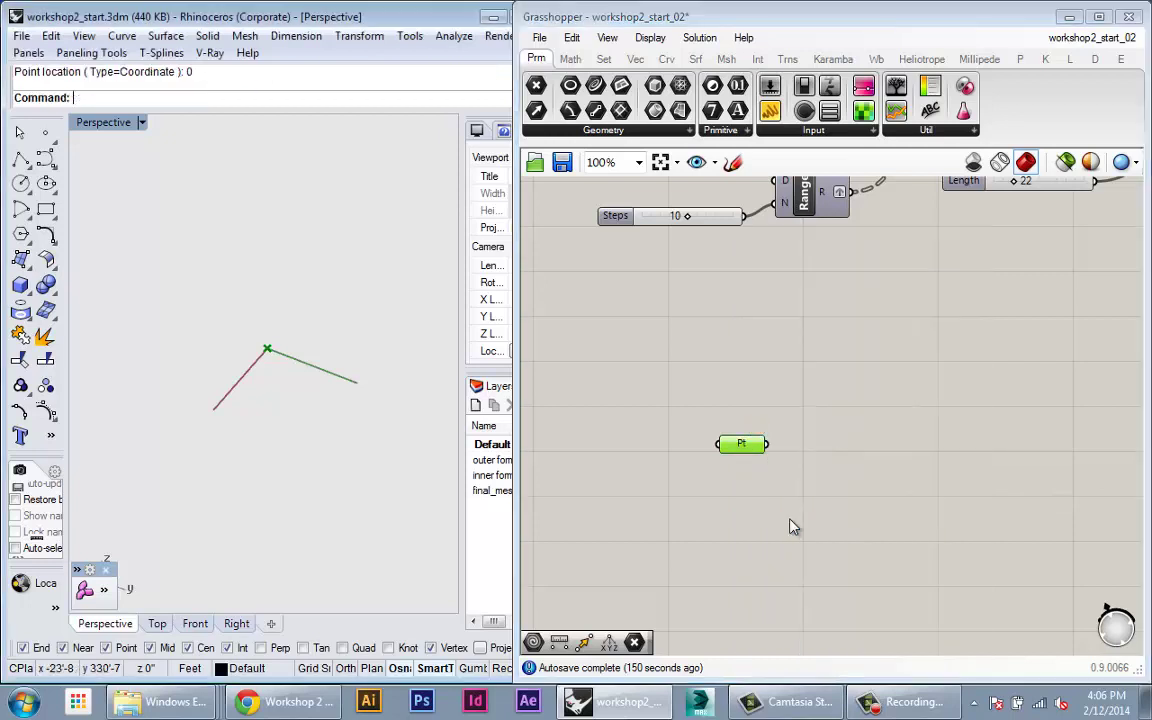
click(737, 450)
right_drag(704, 465, 666, 497)
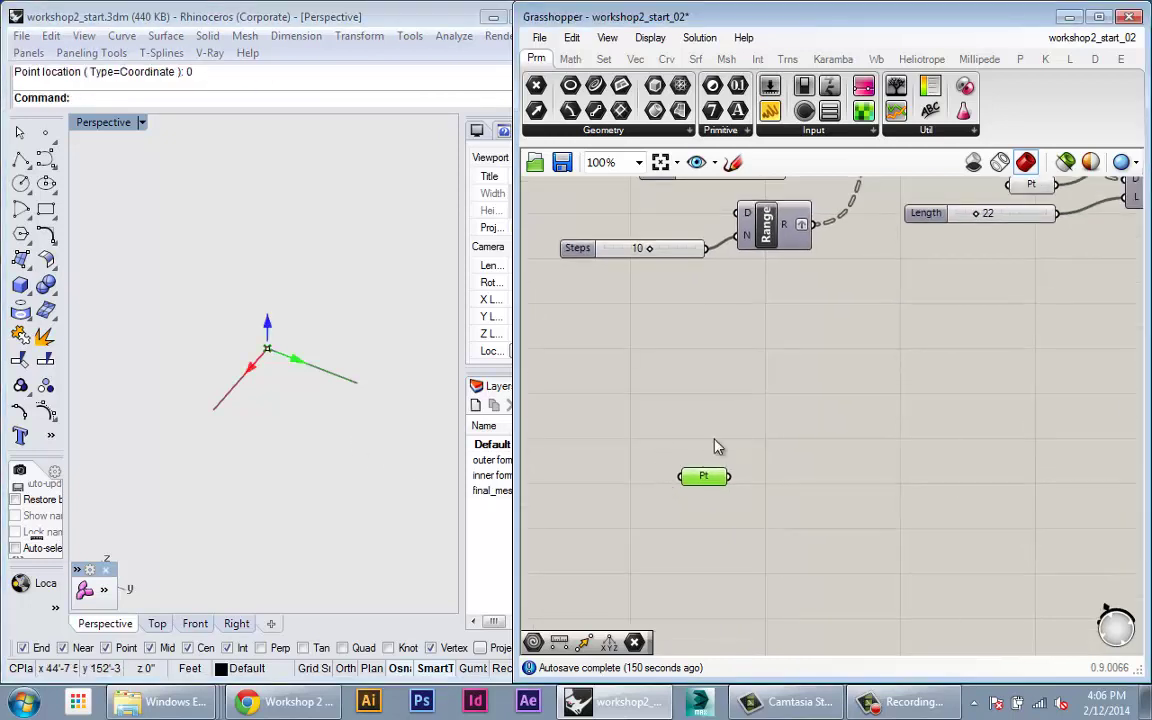
drag(704, 476, 647, 432)
right_drag(650, 458, 613, 465)
click(612, 422)
drag(625, 438, 649, 439)
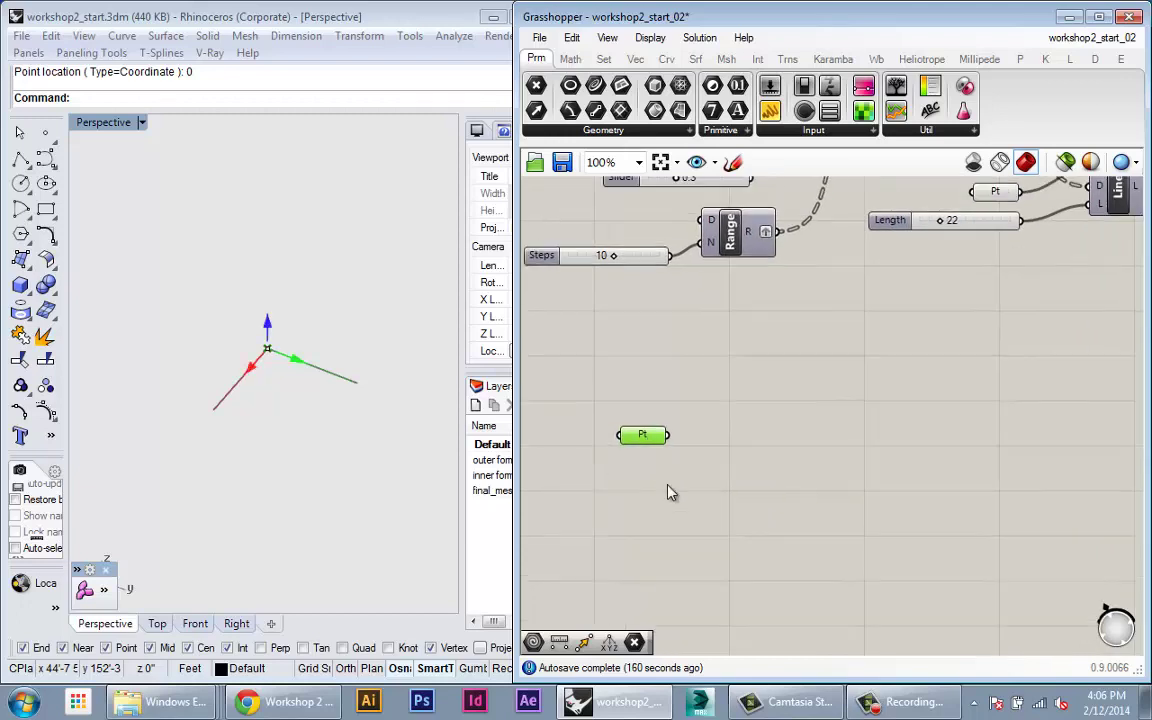
Step: Add a Move component and connect the Point parameter to its geometry input (G)
click(676, 474)
double_click(735, 503)
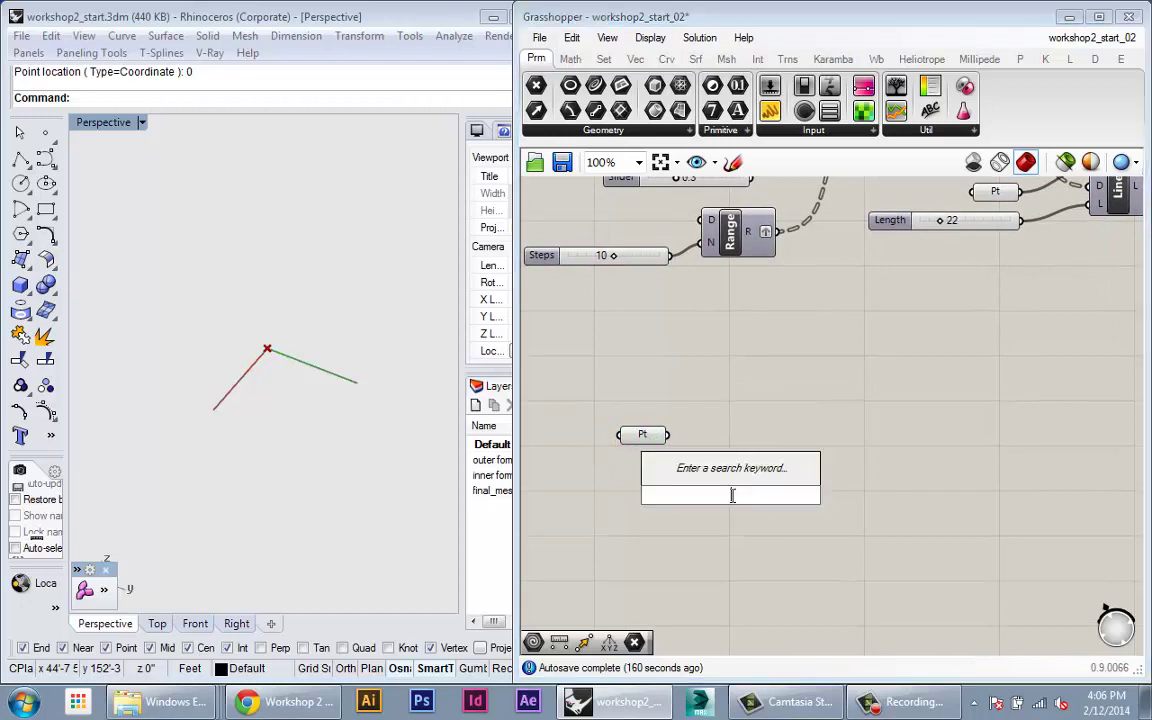
text(move)
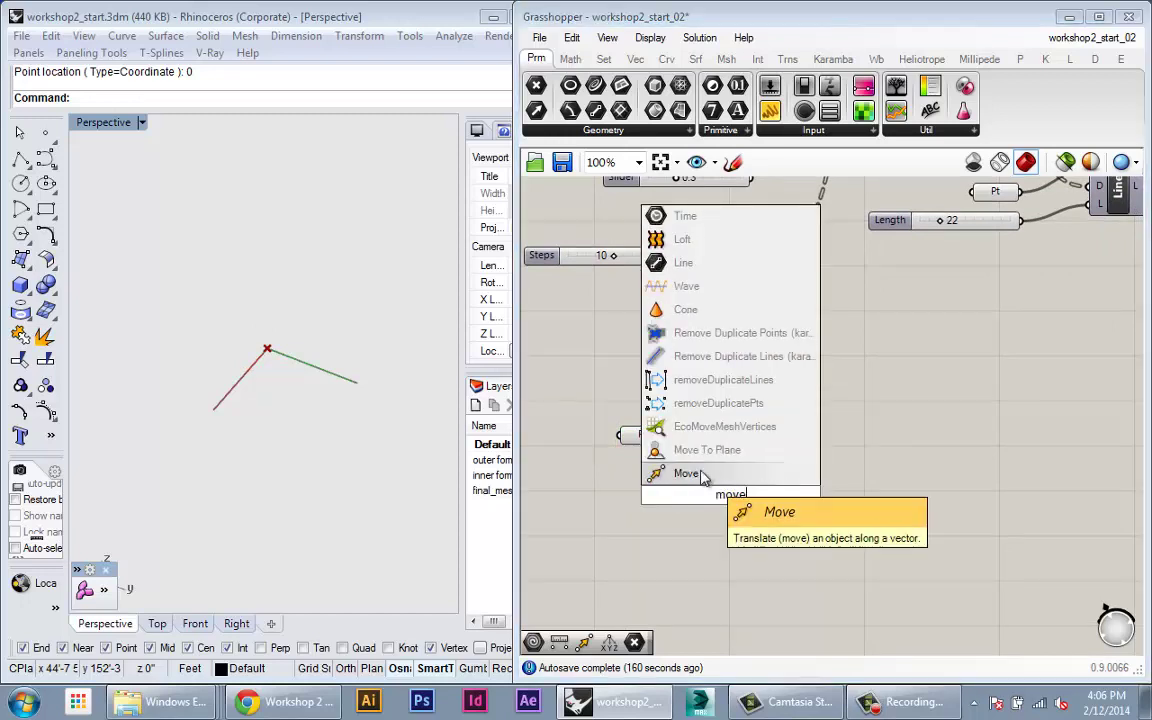
click(675, 473)
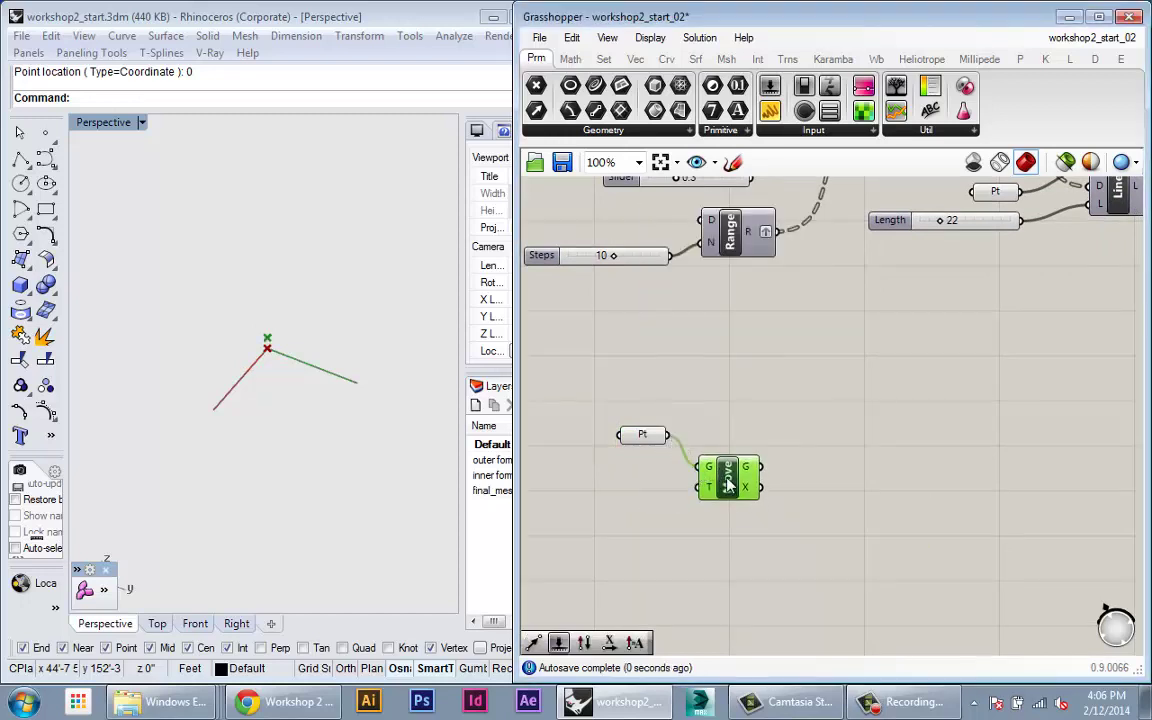
drag(668, 434, 710, 466)
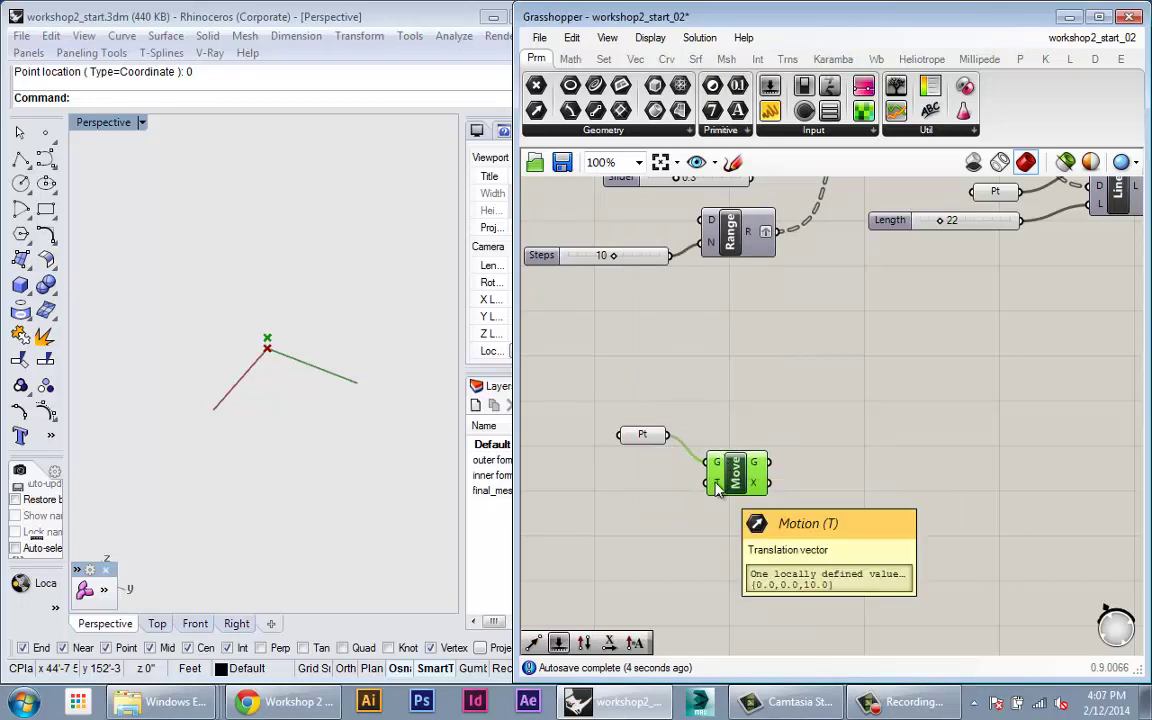
Step: Add a Unit X vector below the Point parameter and connect it to the Move component's motion input (T)
scroll(679, 514, up, 1)
double_click(679, 514)
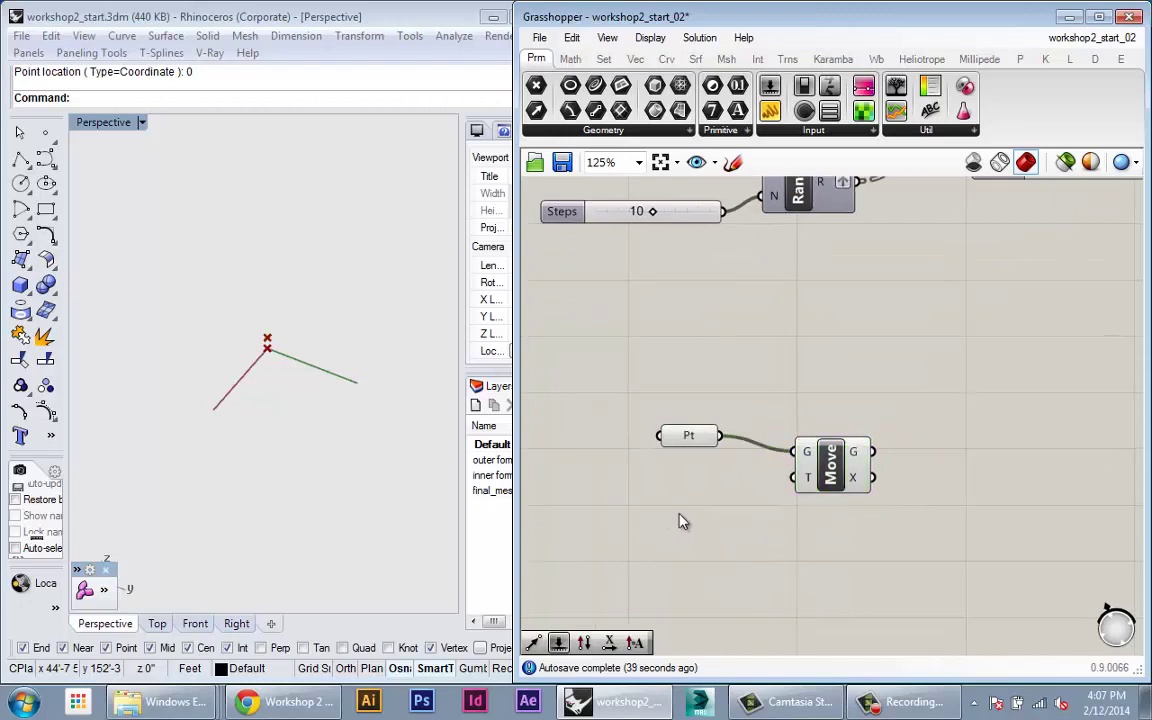
text(x)
key(Return)
drag(680, 515, 695, 494)
right_drag(683, 493, 679, 535)
drag(729, 535, 790, 520)
right_drag(818, 550, 761, 524)
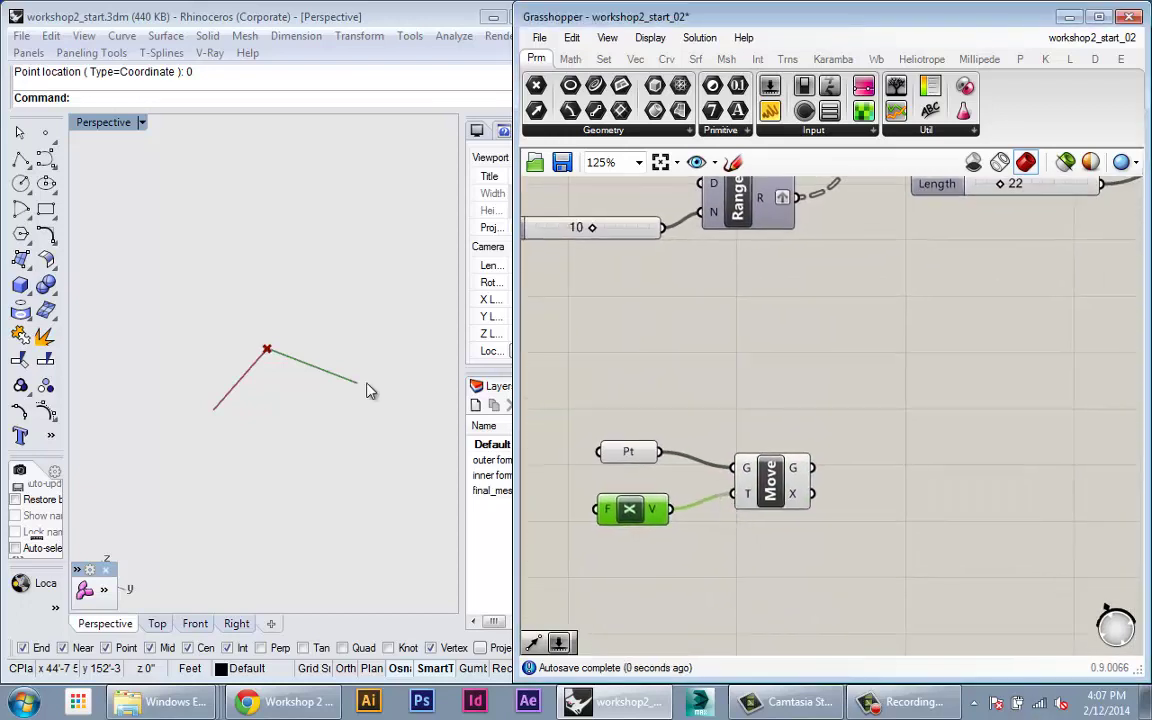
Step: Examine the original and moved points in Rhino's Top and Perspective views, highlighting the Move component's result
scroll(243, 366, up, 7)
right_drag(231, 388, 278, 471)
scroll(278, 471, up, 5)
click(157, 623)
right_drag(393, 599, 350, 473)
scroll(350, 472, down, 8)
click(105, 623)
right_drag(399, 512, 304, 408)
right_drag(632, 514, 726, 512)
drag(727, 513, 722, 514)
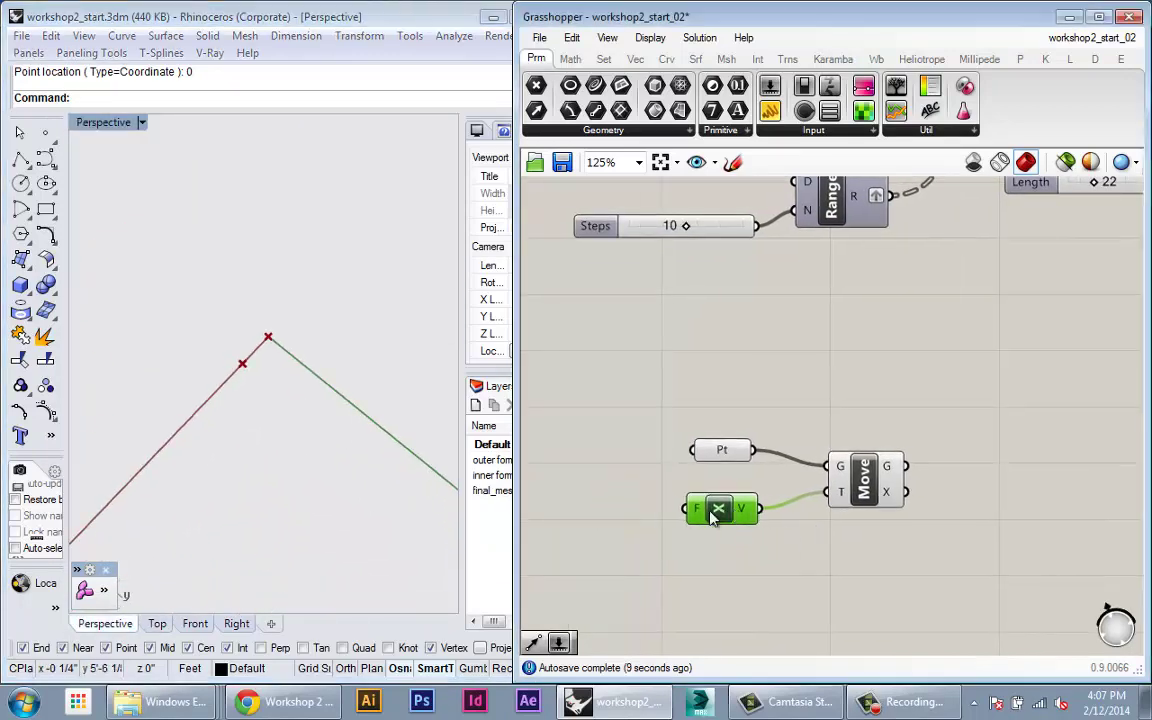
click(872, 489)
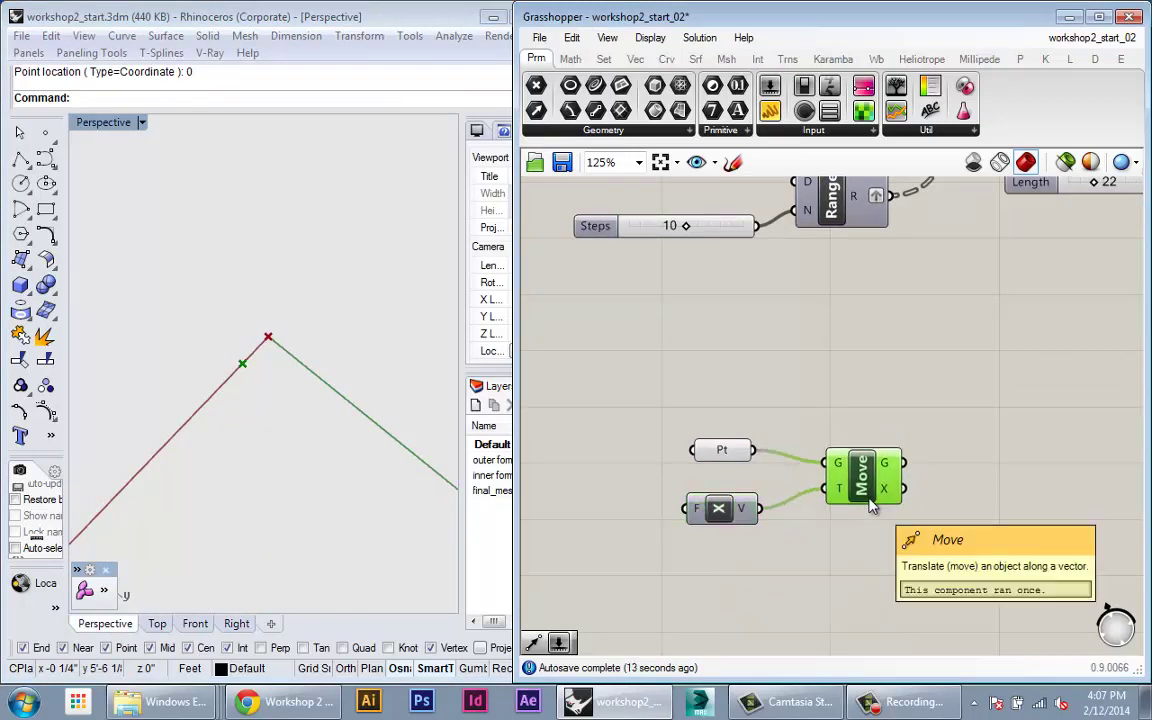
scroll(872, 490, down, 3)
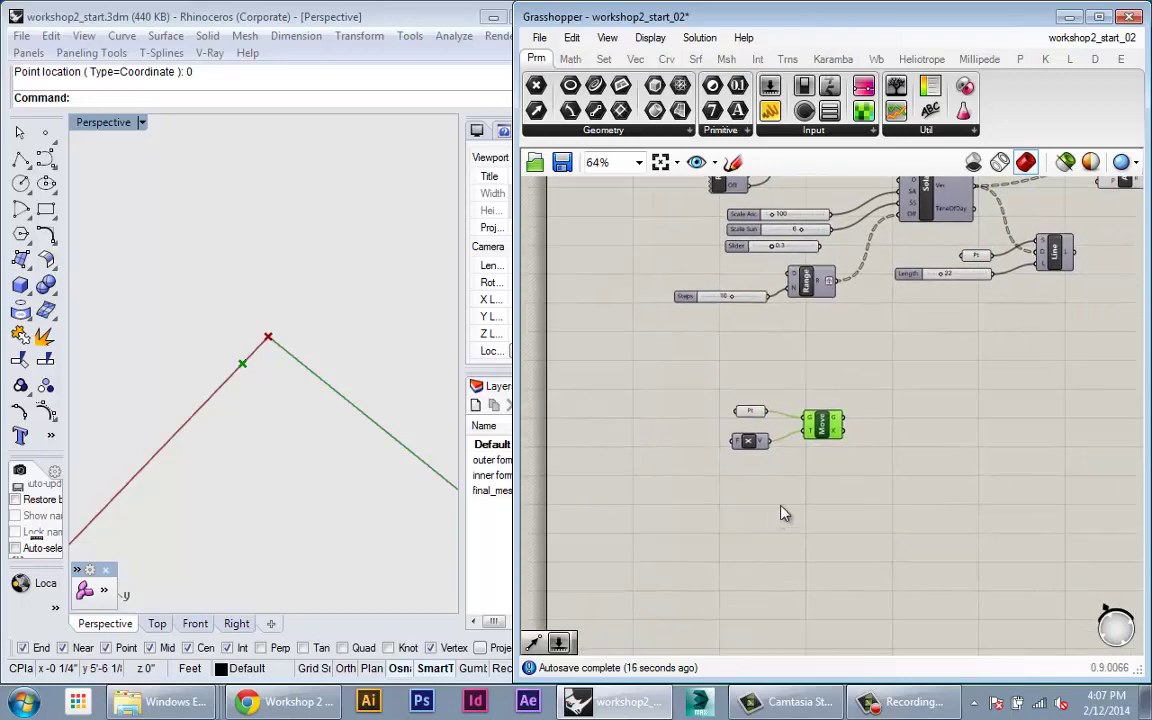
scroll(803, 436, up, 2)
right_click(807, 470)
click(700, 475)
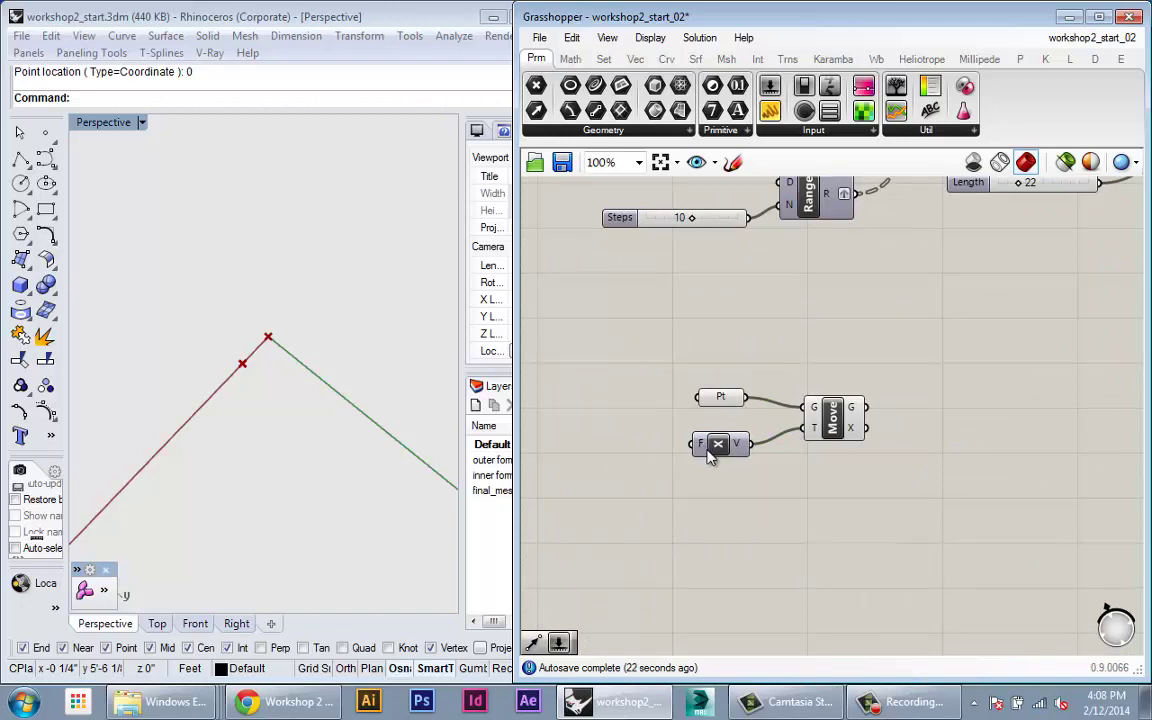
Step: Add a Series component and connect its output to the Unit X factor input (F)
drag(707, 451, 715, 443)
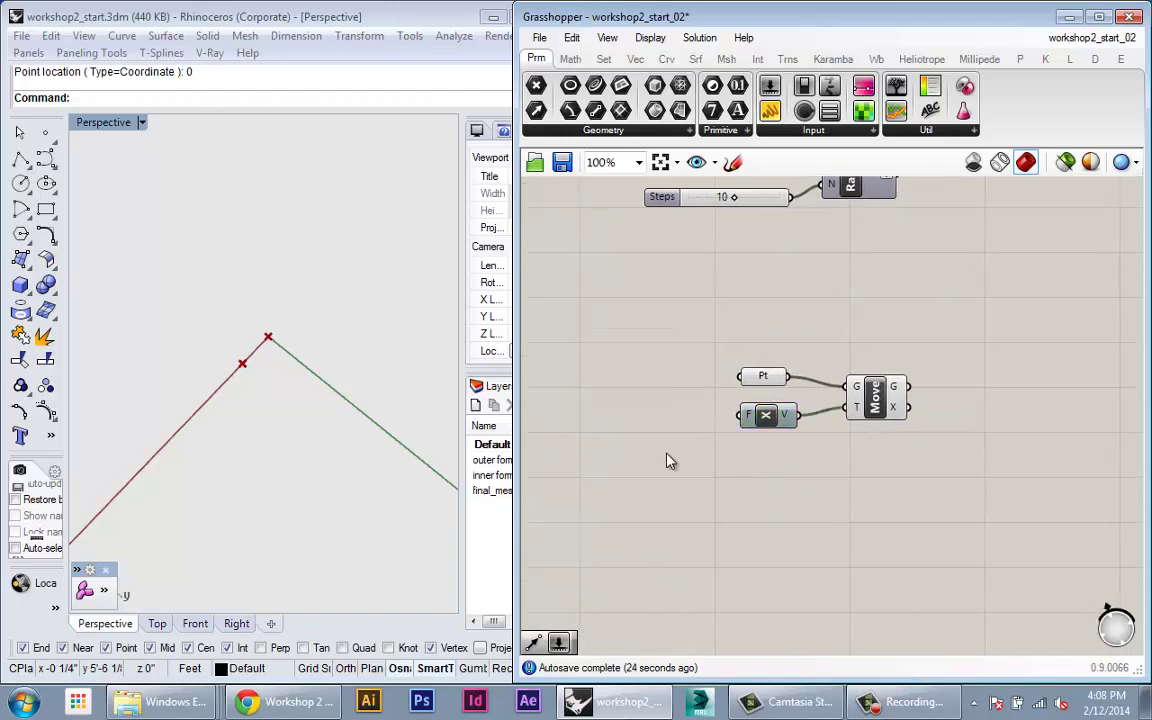
double_click(667, 457)
text(series)
key(Return)
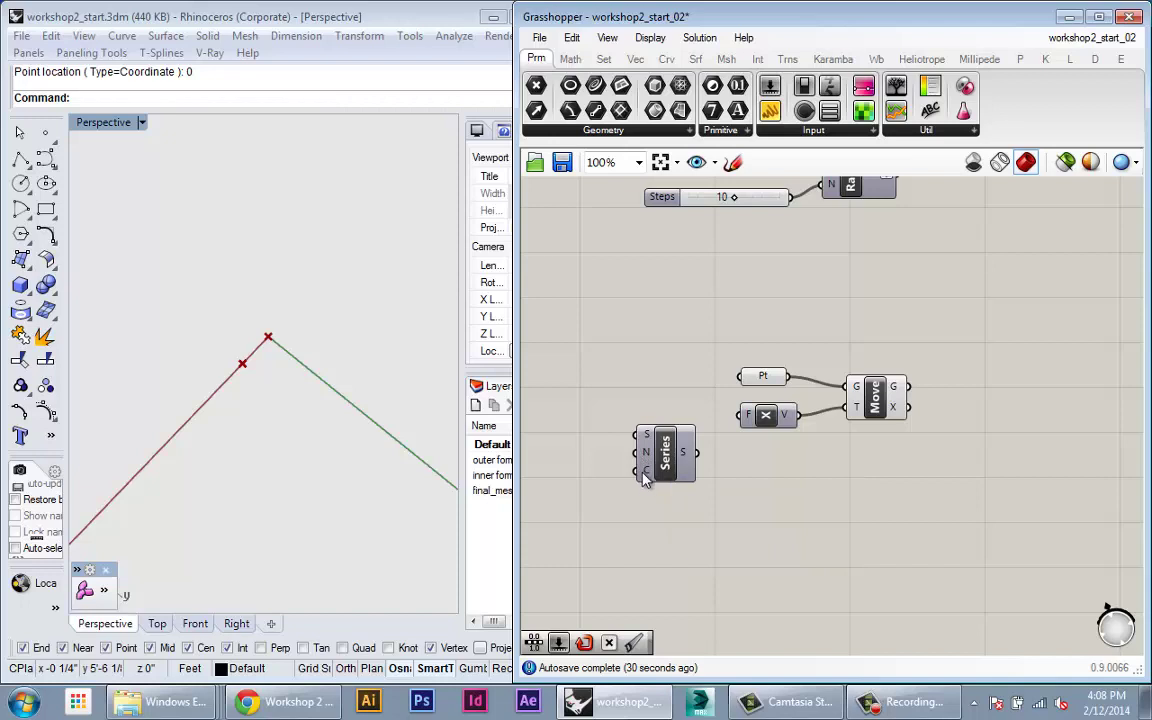
drag(662, 458, 740, 416)
shift+right_drag(219, 426, 303, 357)
scroll(303, 357, down, 6)
scroll(755, 393, up, 3)
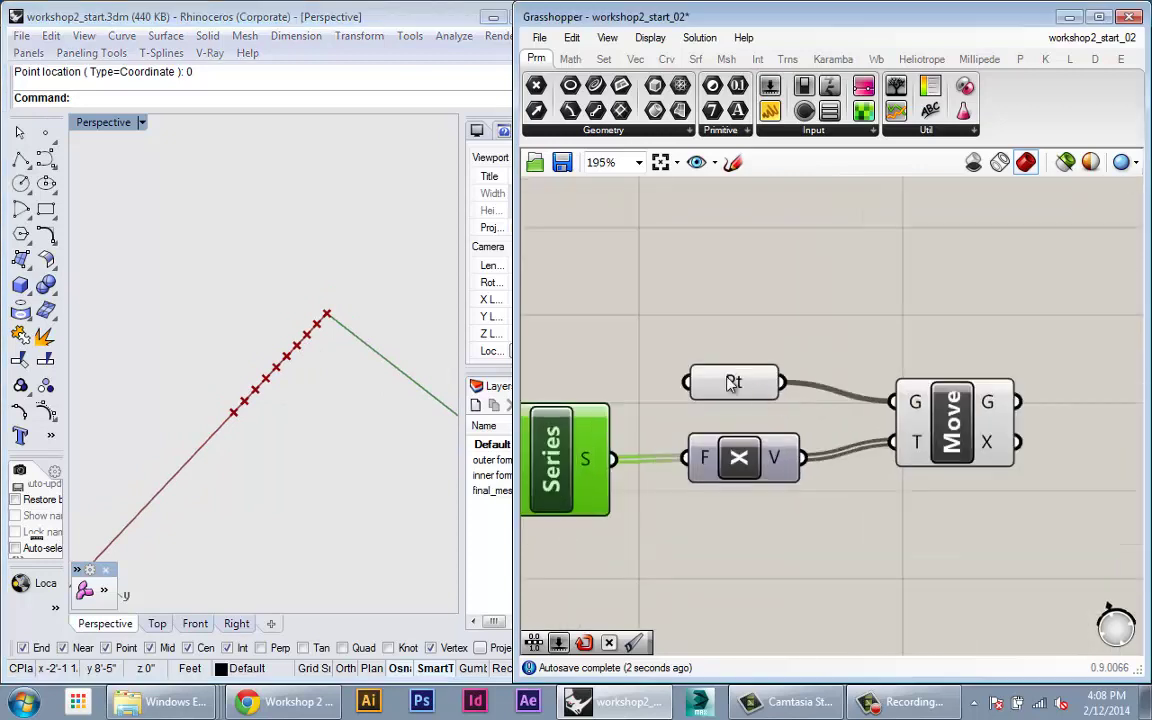
Step: Turn off the Point parameter's preview and check the Move component's translated points along the X axis
right_click(735, 382)
click(771, 280)
shift+right_drag(322, 323, 297, 302)
scroll(276, 322, up, 5)
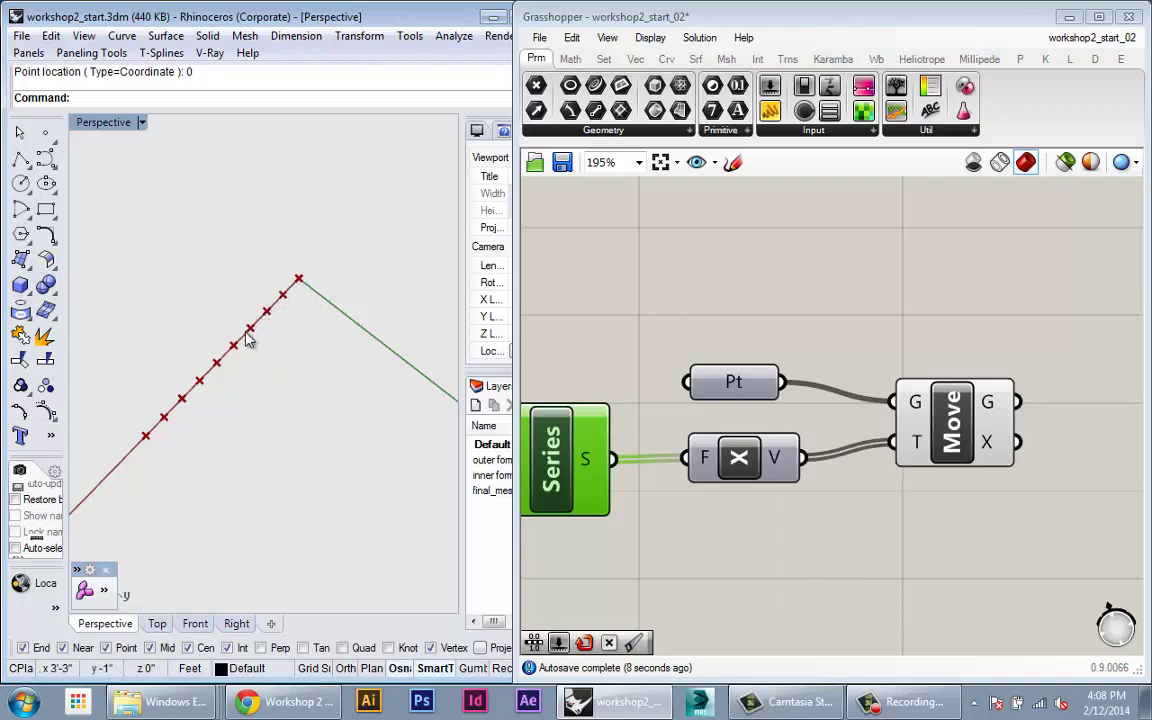
right_drag(221, 360, 246, 396)
scroll(238, 413, down, 1)
scroll(246, 396, down, 2)
drag(959, 452, 955, 461)
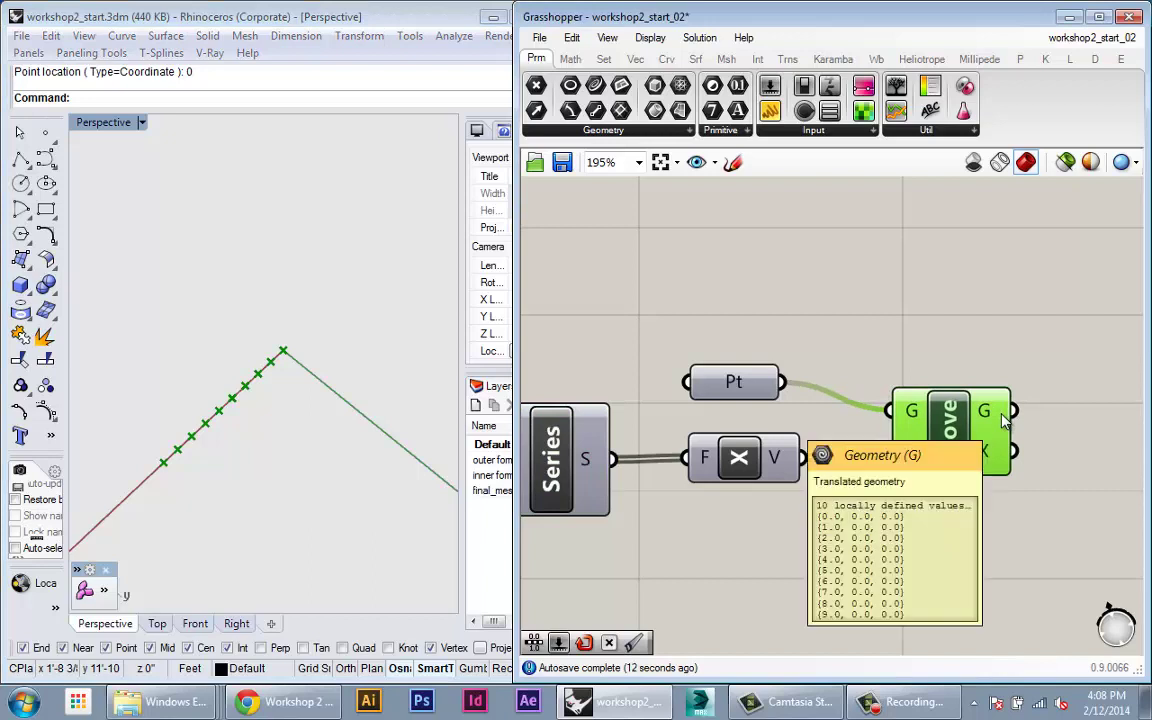
Step: Duplicate the Move component and feed the first Move's geometry output into the copy's geometry input (G)
right_drag(907, 377, 753, 325)
scroll(753, 325, down, 2)
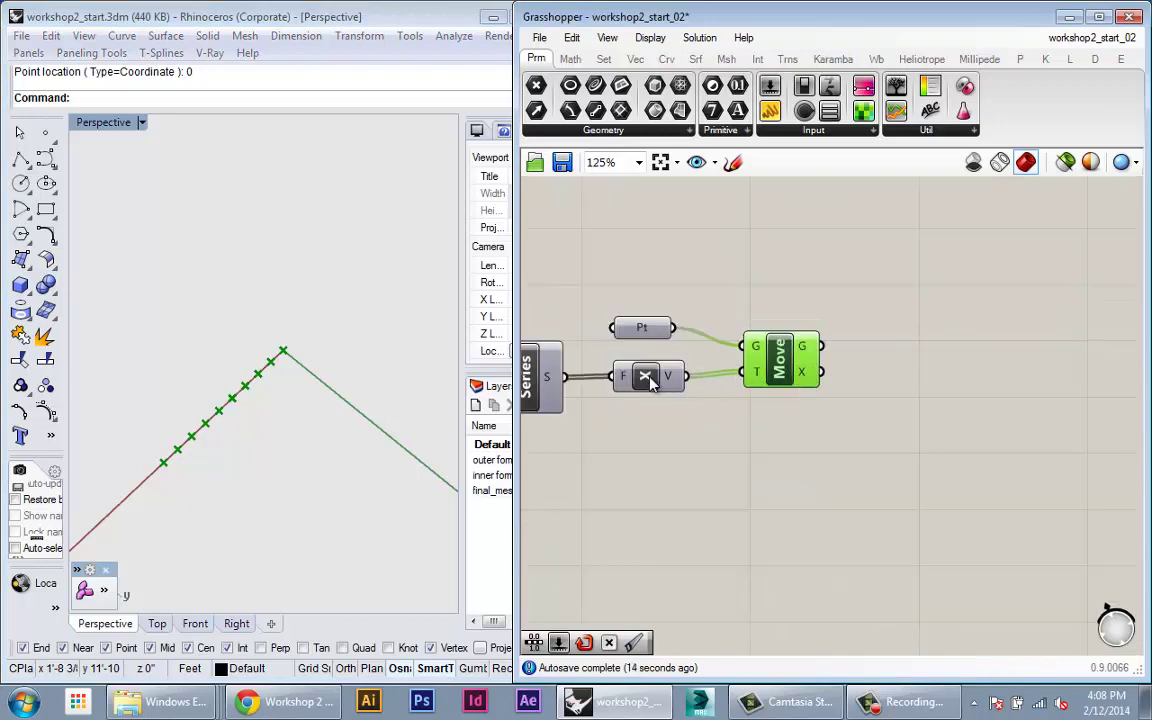
shift+click(651, 383)
click(781, 415)
alt+drag(778, 372, 877, 439)
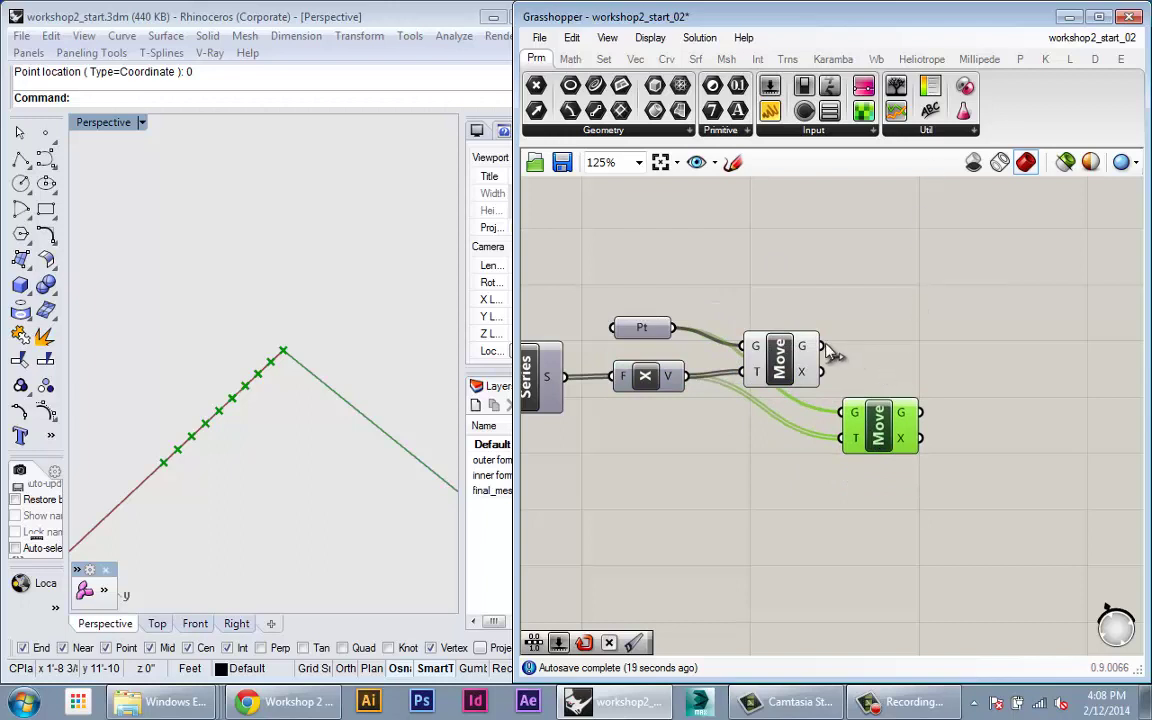
drag(821, 346, 901, 413)
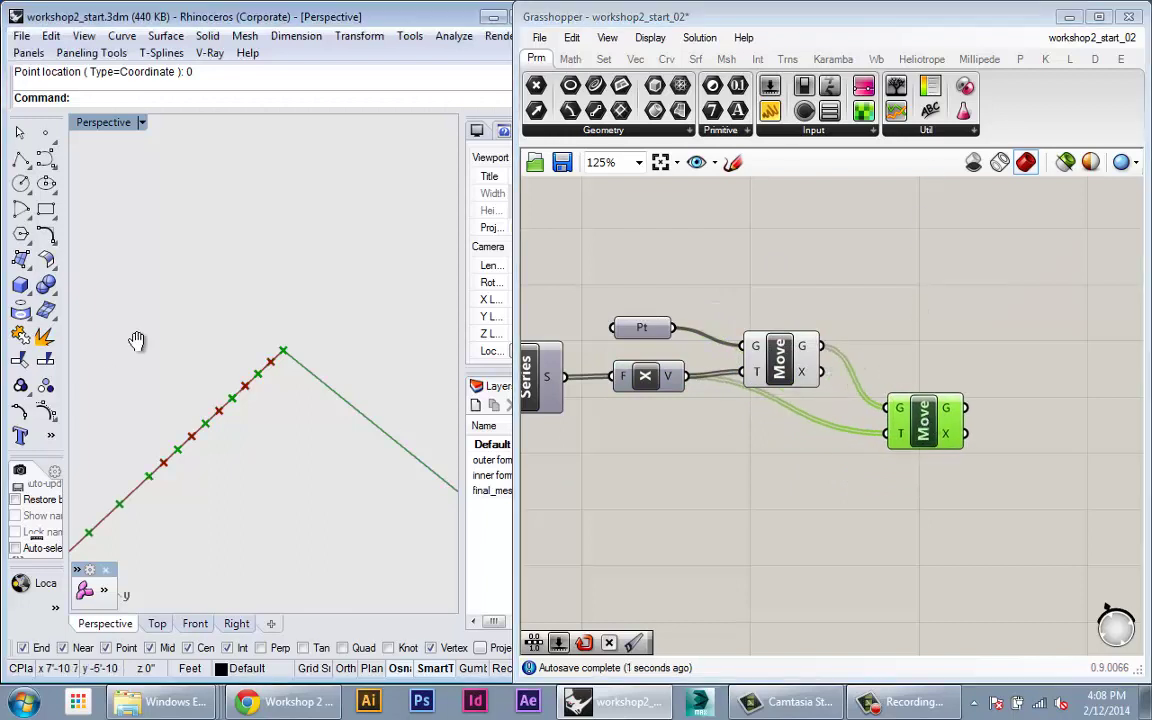
scroll(144, 333, down, 2)
scroll(190, 392, up, 2)
shift+right_drag(256, 394, 270, 391)
click(934, 408)
drag(937, 415, 928, 415)
click(715, 445)
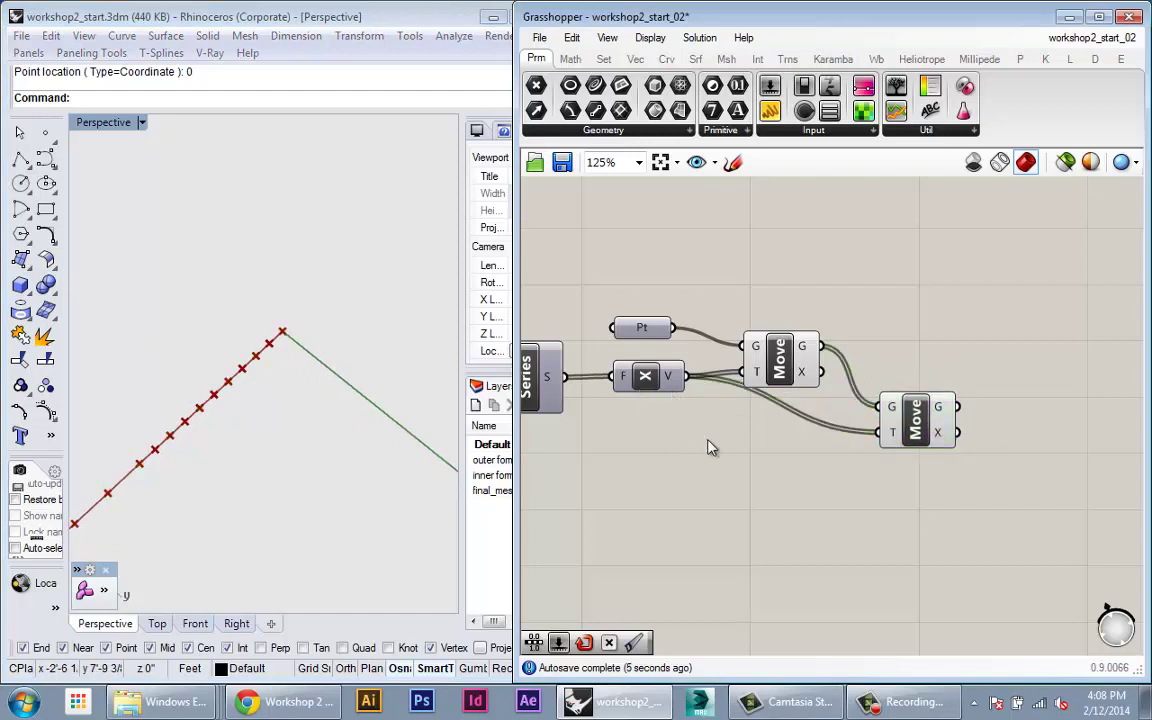
Step: Add a Unit Y vector and make it the second Move component's motion input (T) in place of Unit X
double_click(715, 440)
text(y)
key(Return)
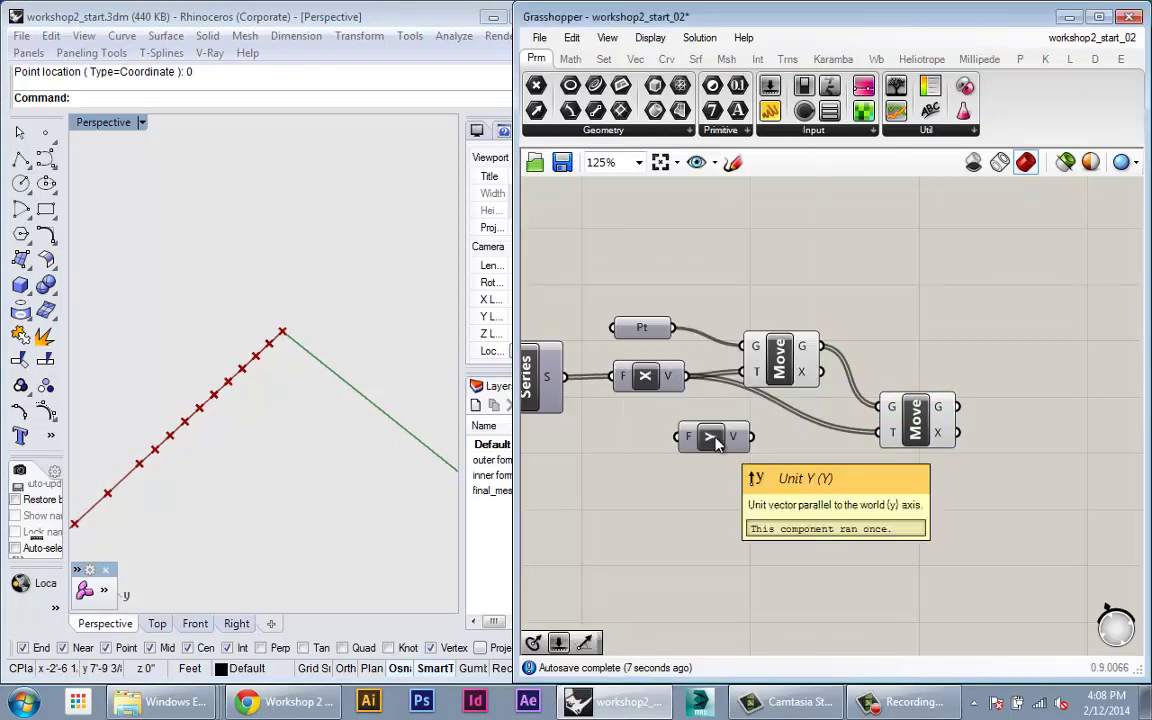
drag(716, 440, 892, 432)
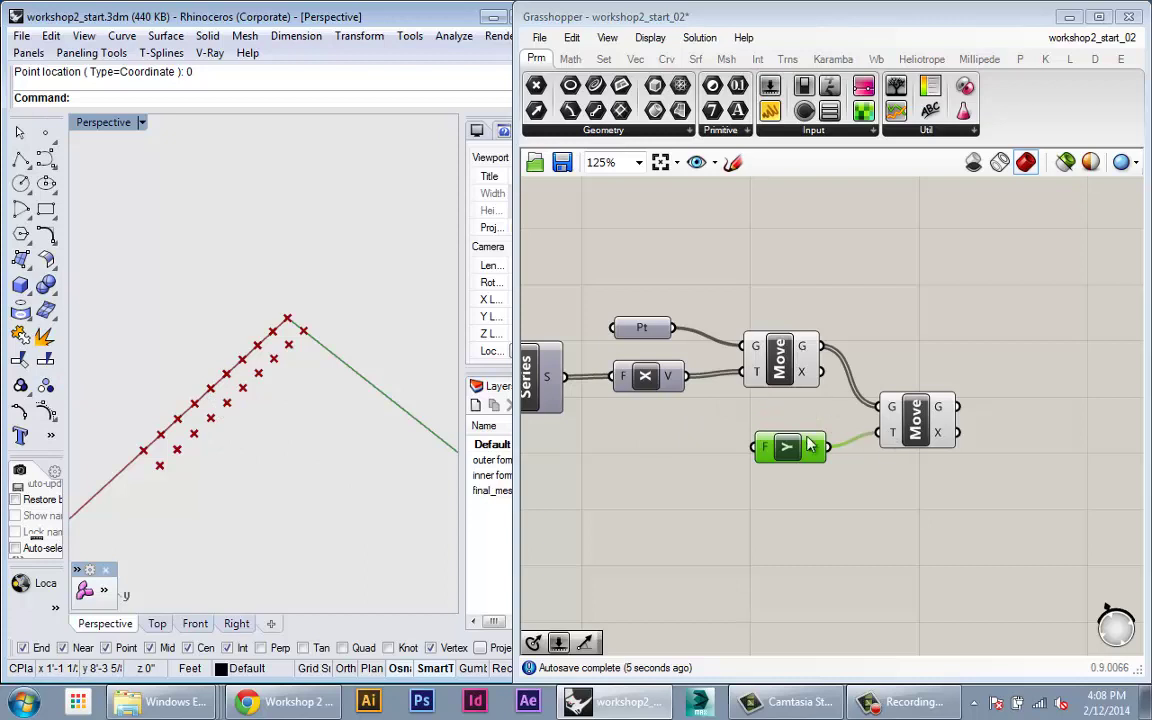
Step: Connect the Series output to the Unit Y factor input (F) and tidy the Series and Unit X placement
right_drag(700, 405, 810, 410)
drag(634, 370, 637, 432)
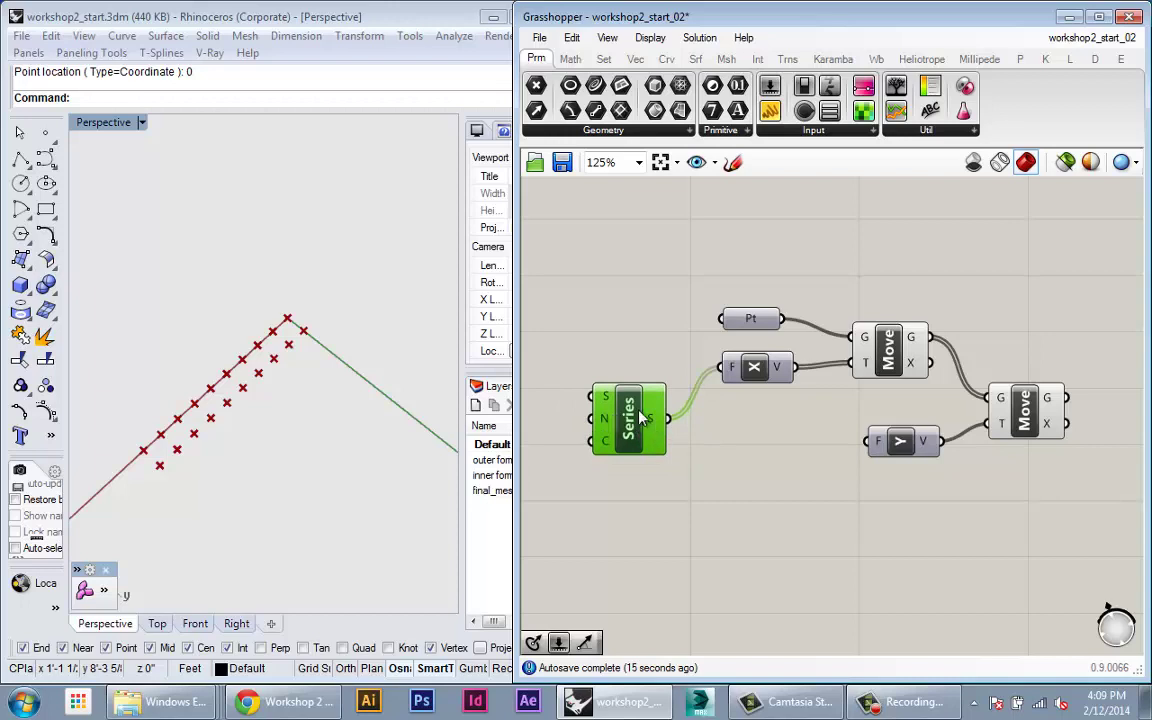
drag(668, 418, 868, 441)
right_drag(249, 458, 218, 430)
drag(758, 367, 755, 375)
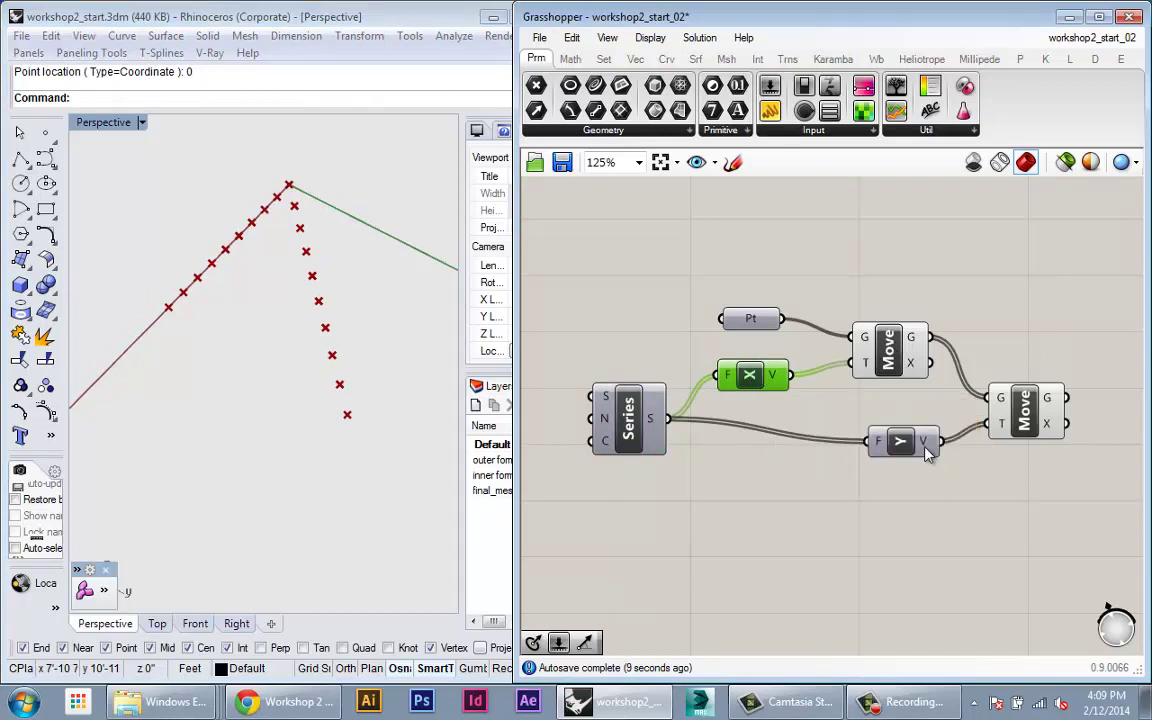
Step: Graft the motion input (T) of the second Move component
mouse_move(928, 455)
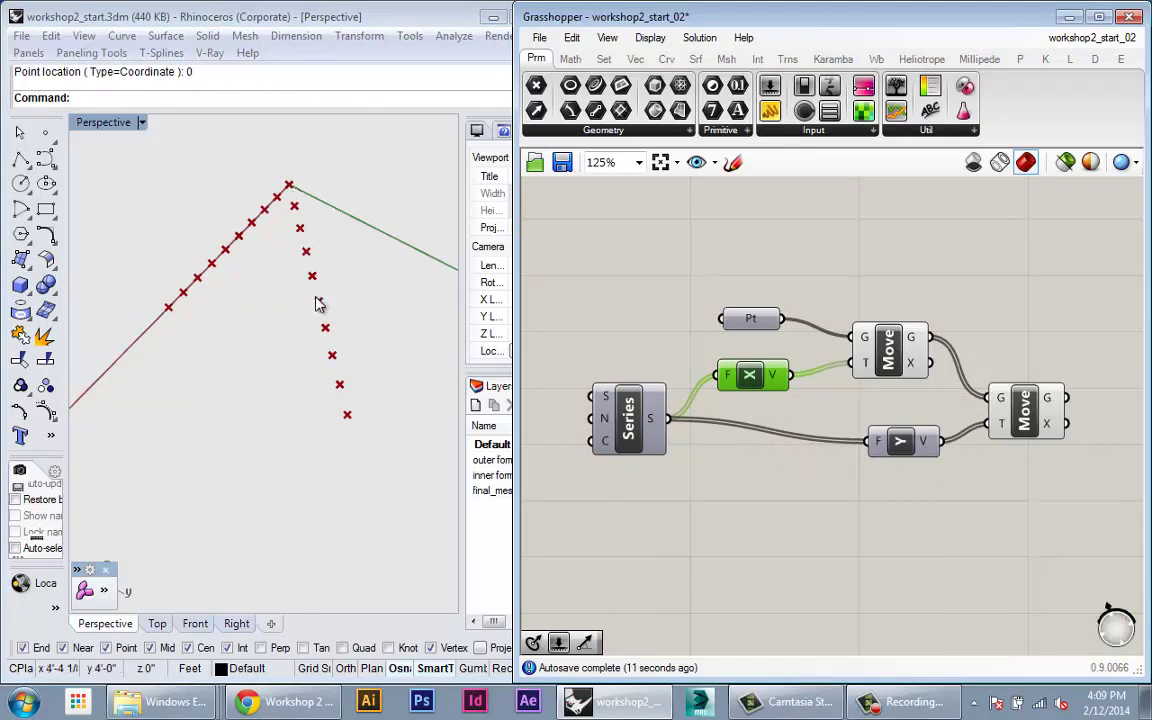
click(1033, 389)
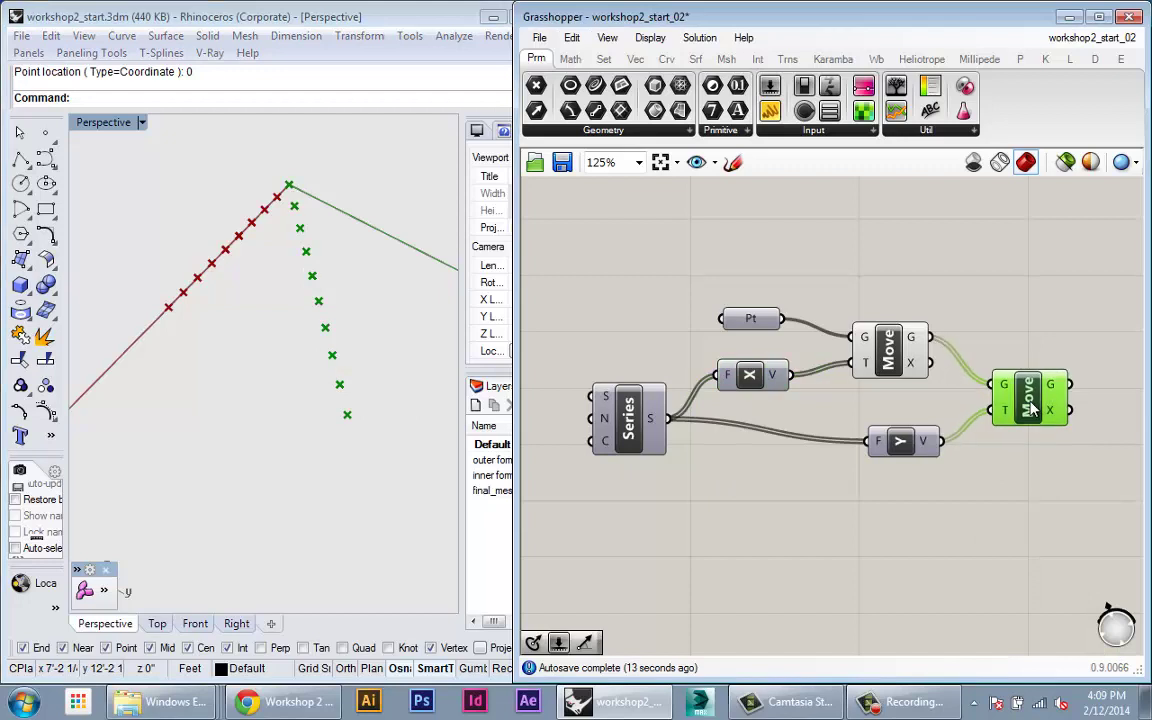
right_drag(1022, 425, 936, 430)
right_click(920, 423)
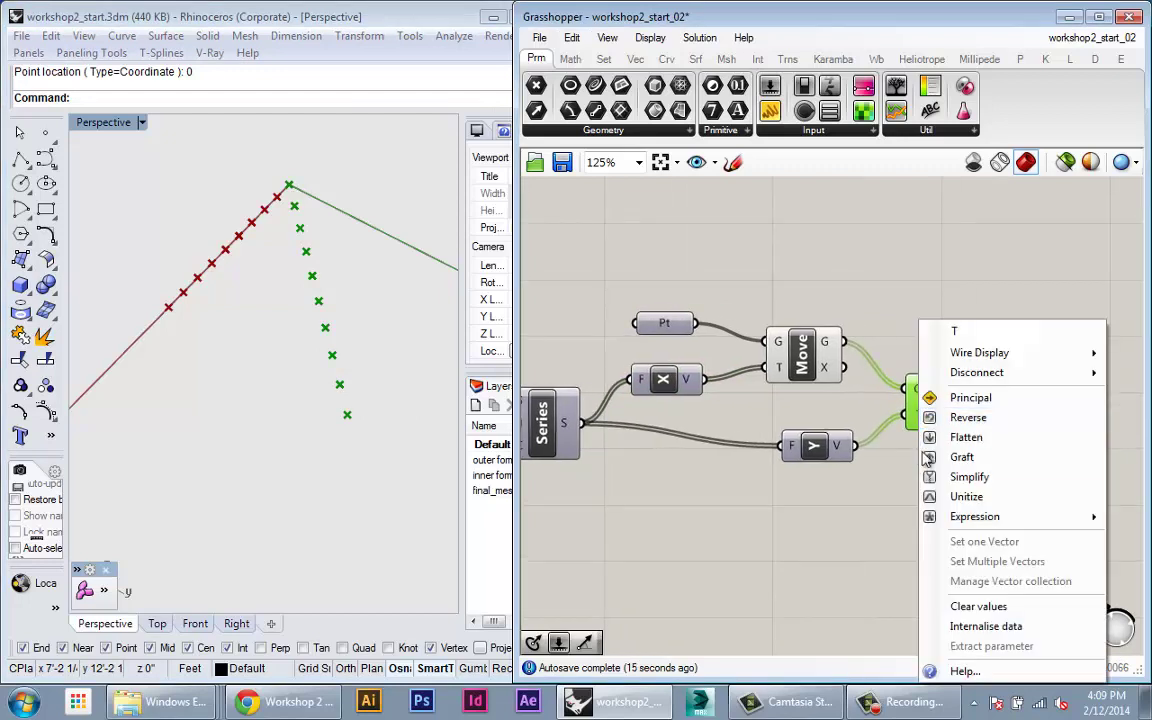
click(882, 470)
mouse_move(920, 423)
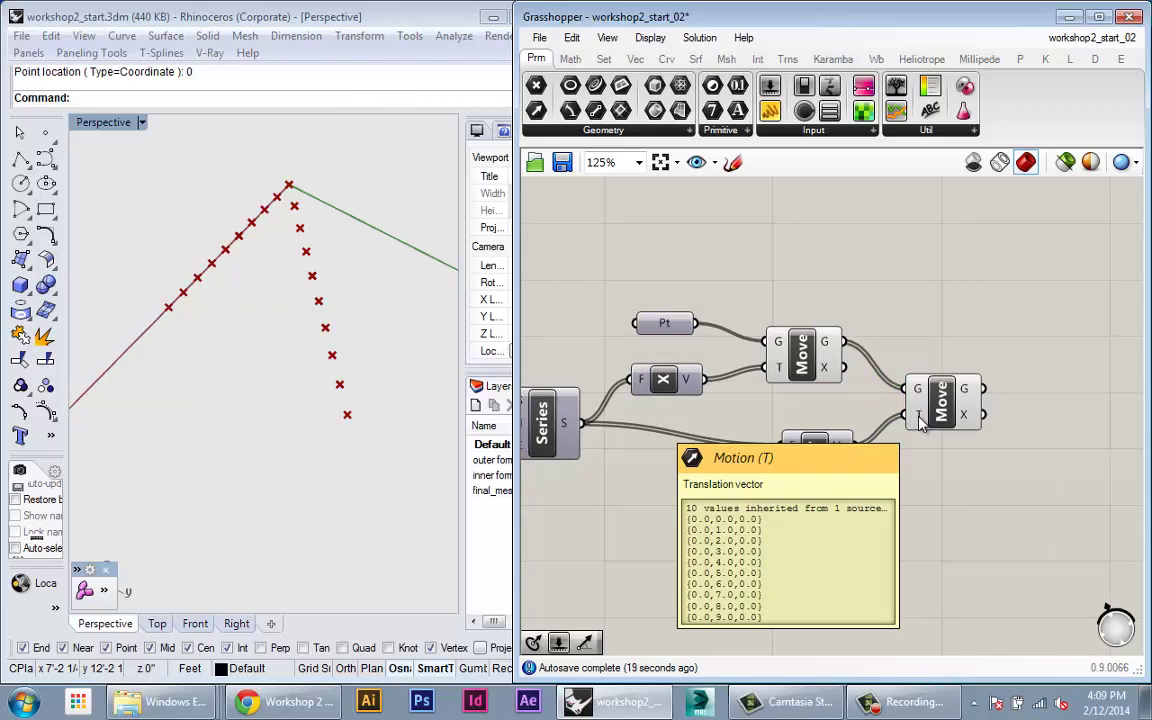
right_click(920, 423)
click(902, 410)
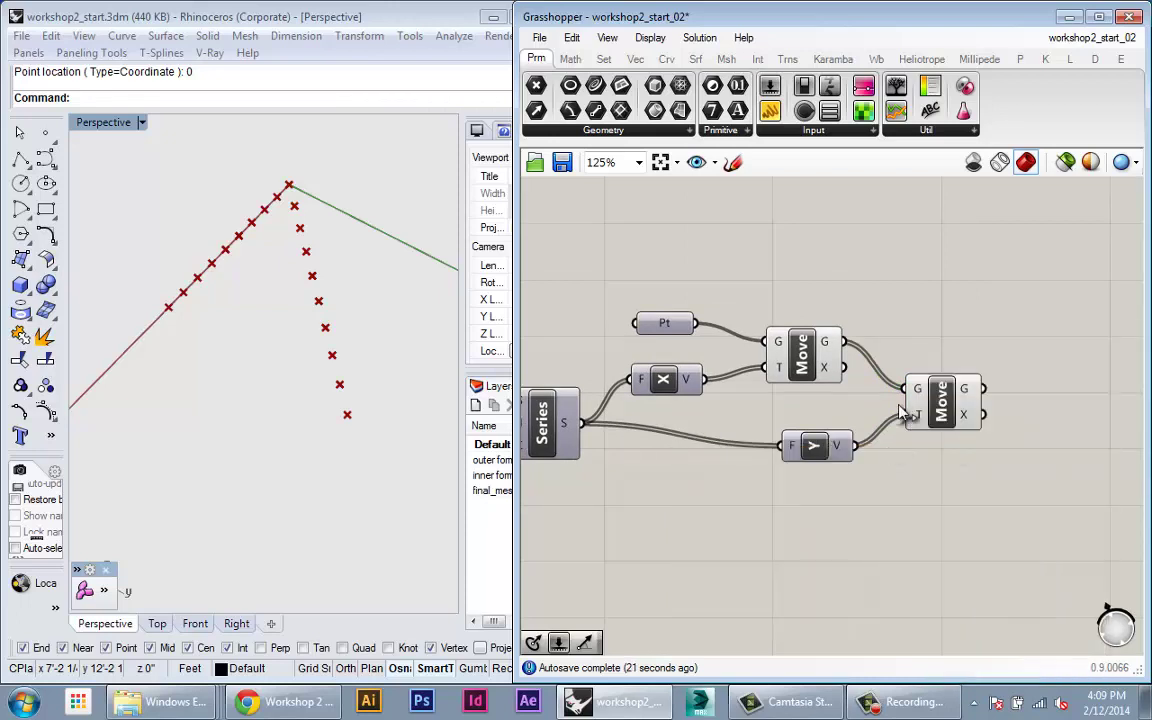
right_click(917, 421)
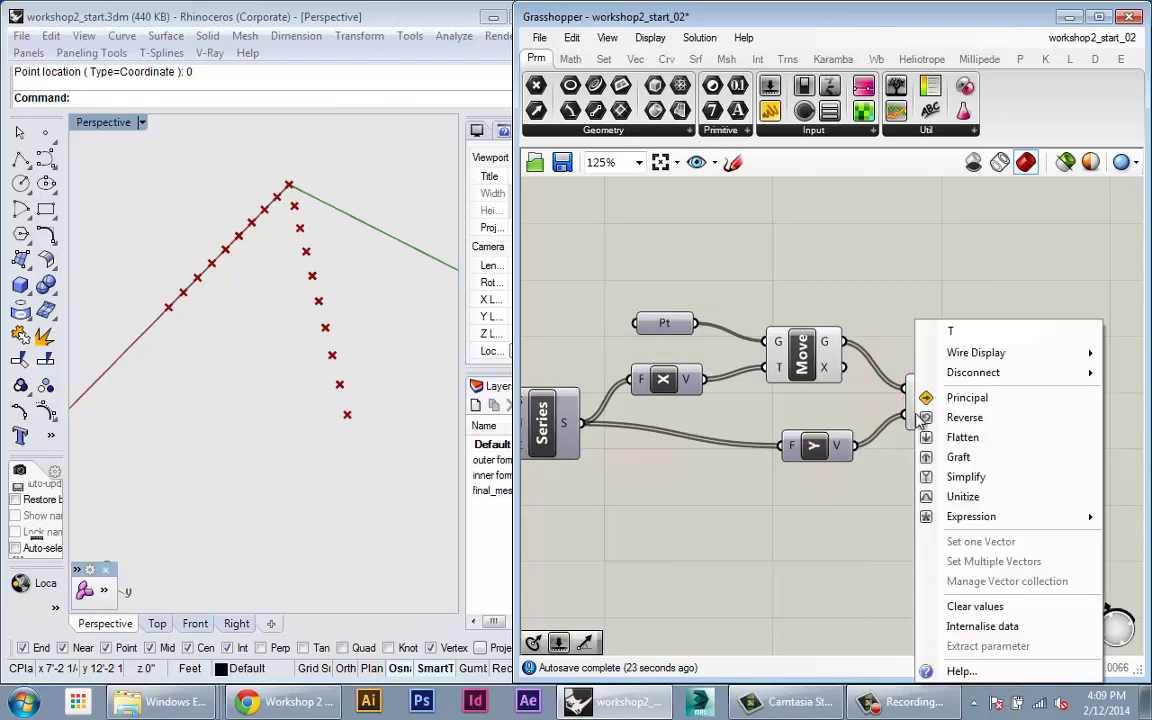
click(950, 452)
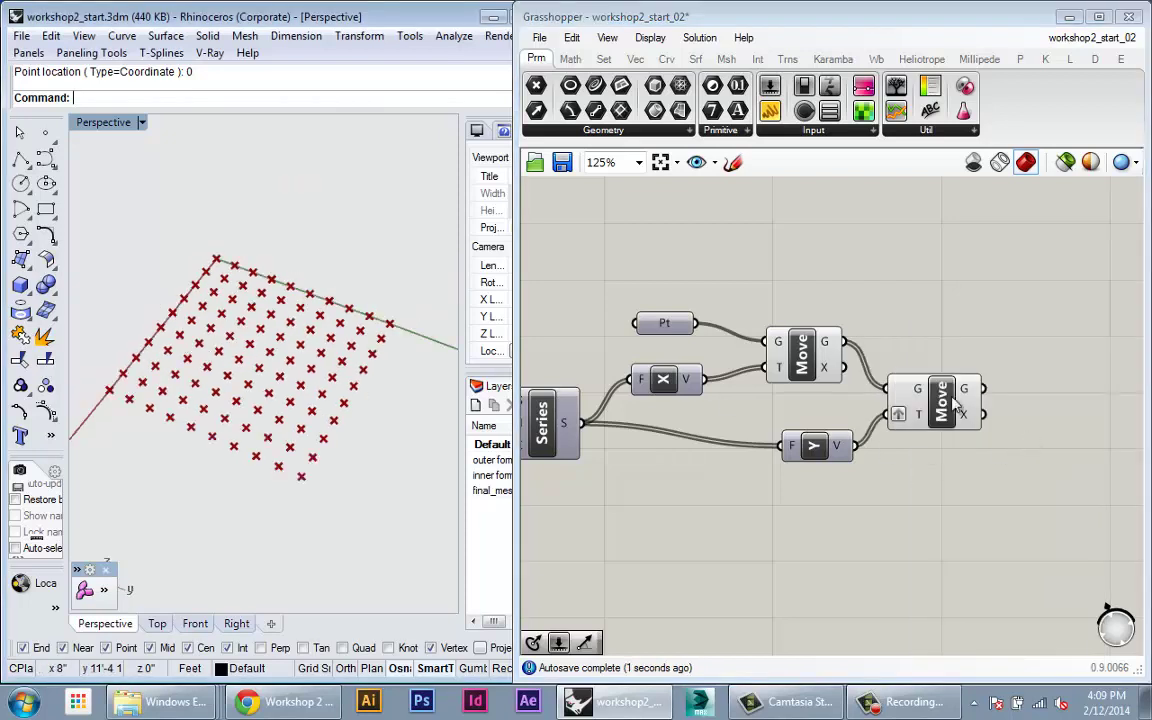
Step: Examine the data in the second Move component's motion and geometry inputs and in its geometry output
drag(916, 424, 931, 421)
mouse_move(930, 419)
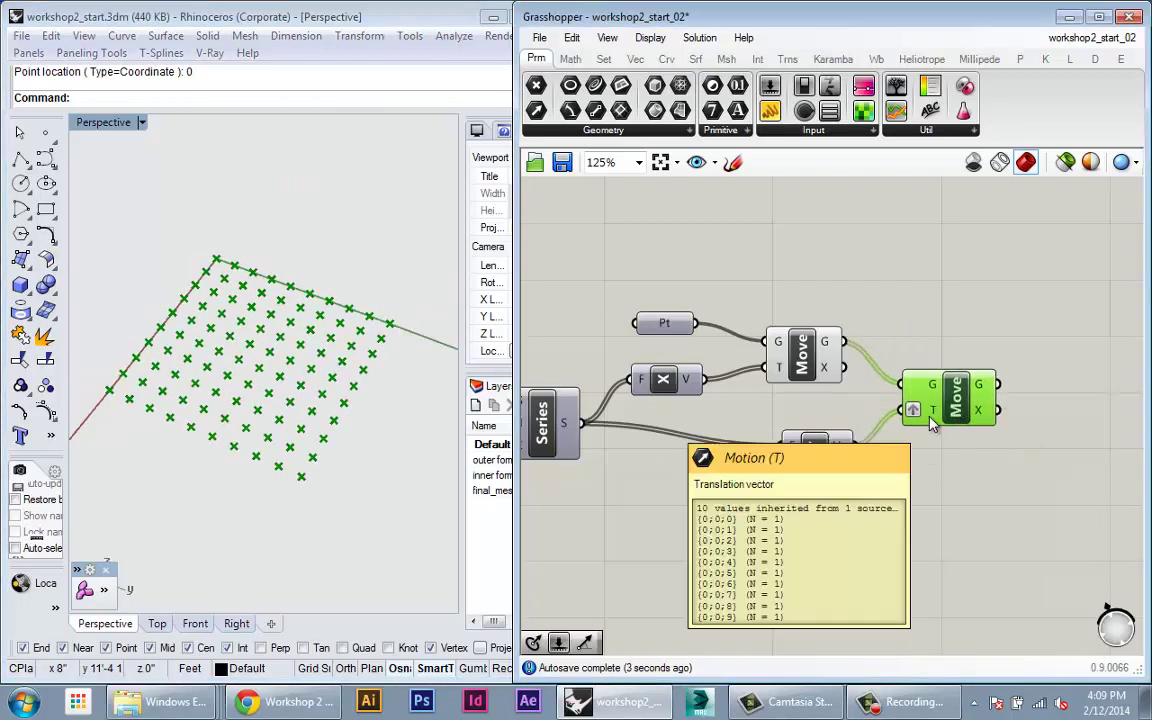
mouse_move(930, 386)
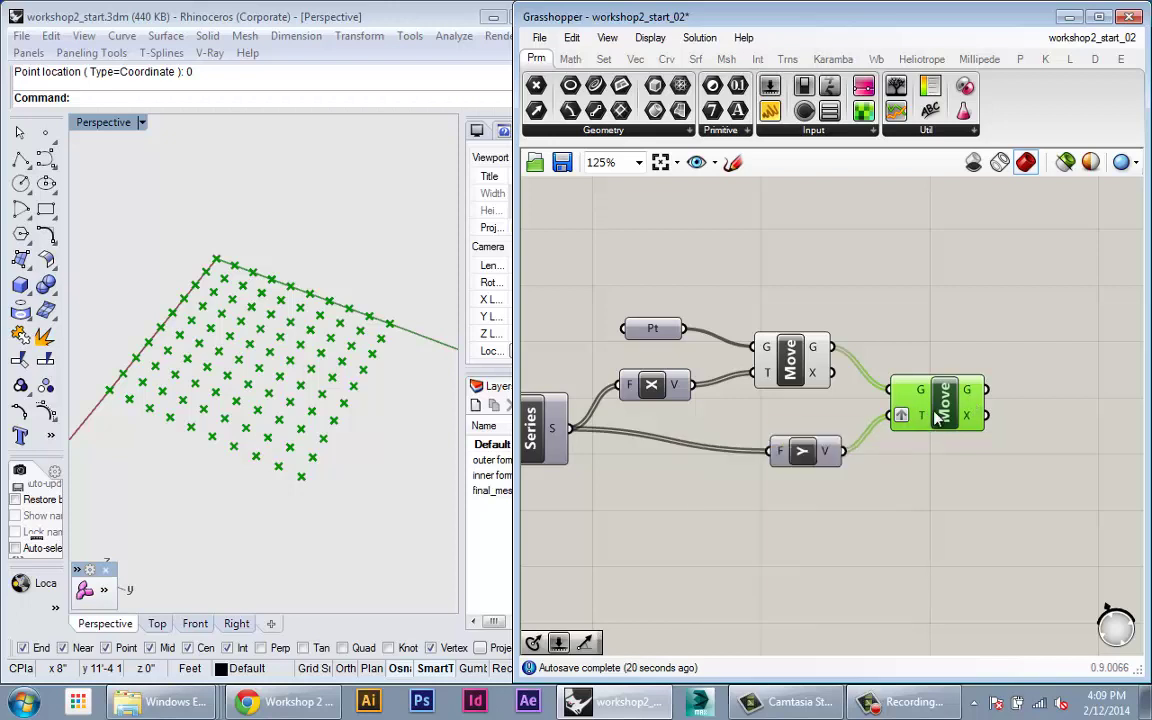
drag(934, 411, 935, 407)
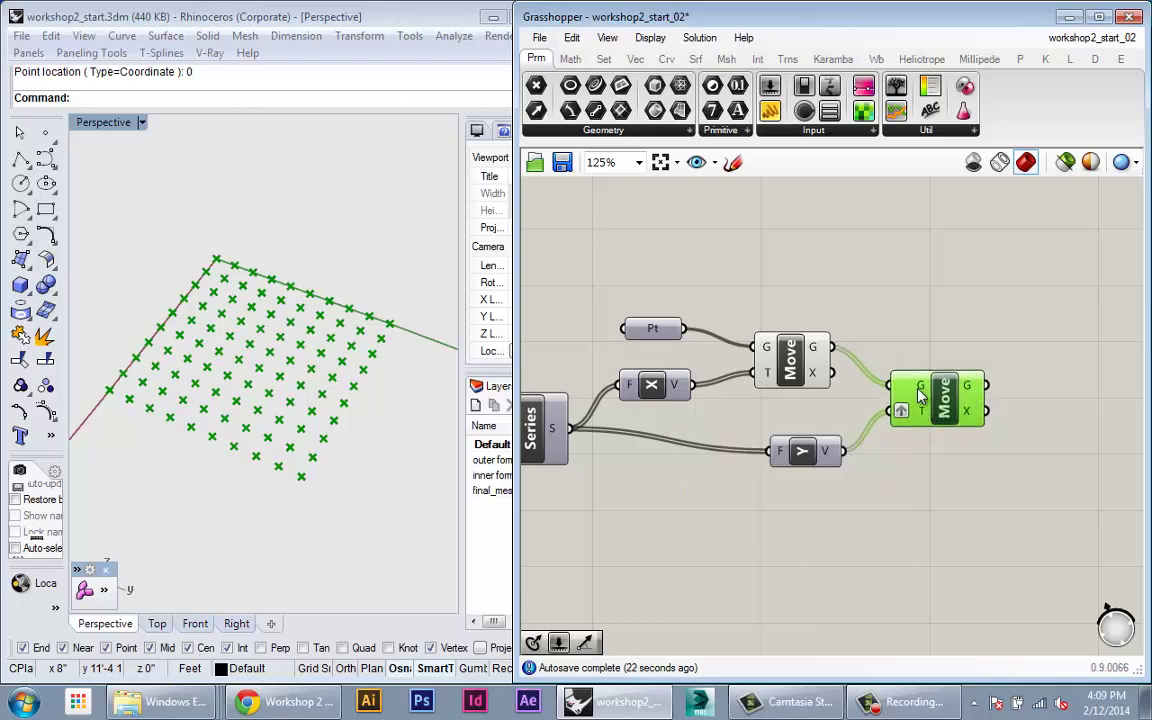
mouse_move(921, 415)
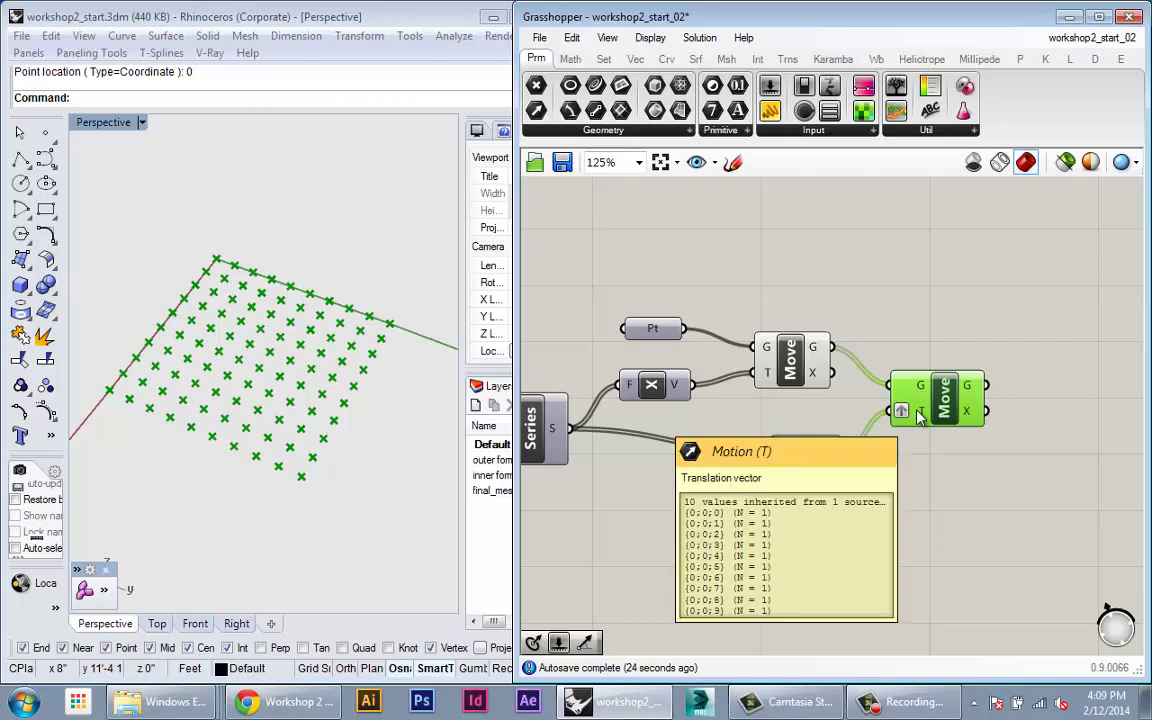
mouse_move(922, 390)
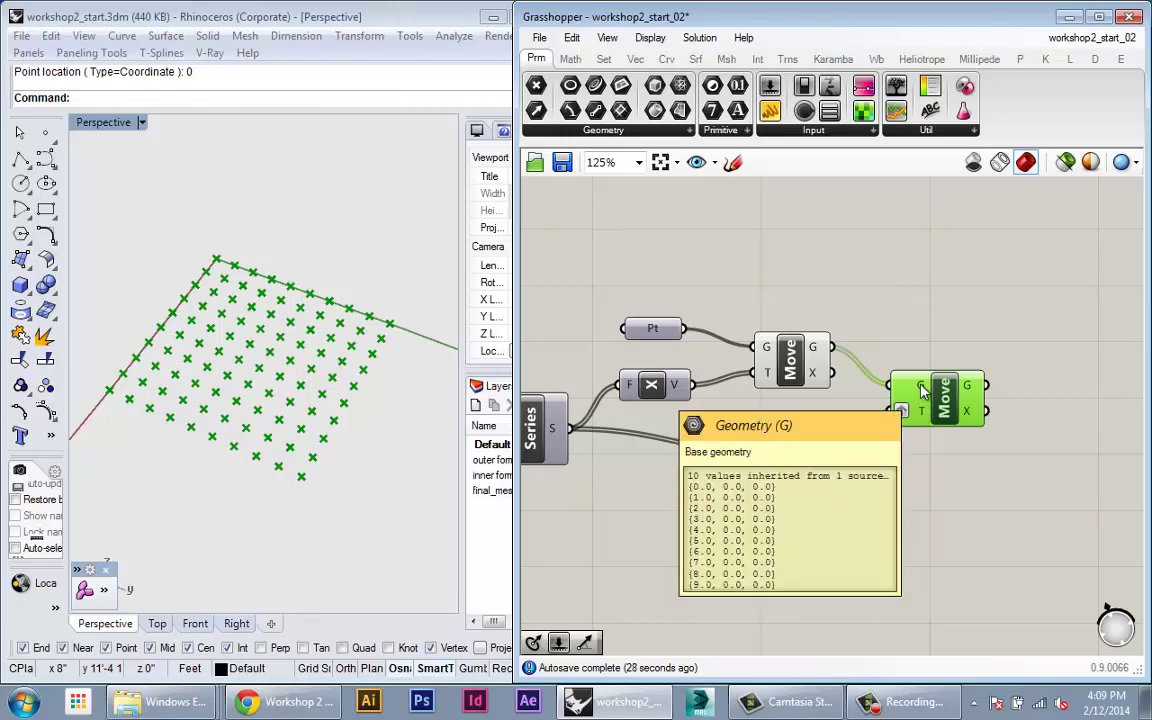
right_drag(960, 450, 929, 437)
drag(937, 396, 947, 394)
right_drag(824, 452, 732, 441)
drag(686, 429, 665, 428)
right_drag(830, 425, 659, 405)
mouse_move(662, 348)
mouse_down()
mouse_move(676, 346)
mouse_move(663, 348)
mouse_up()
mouse_move(690, 342)
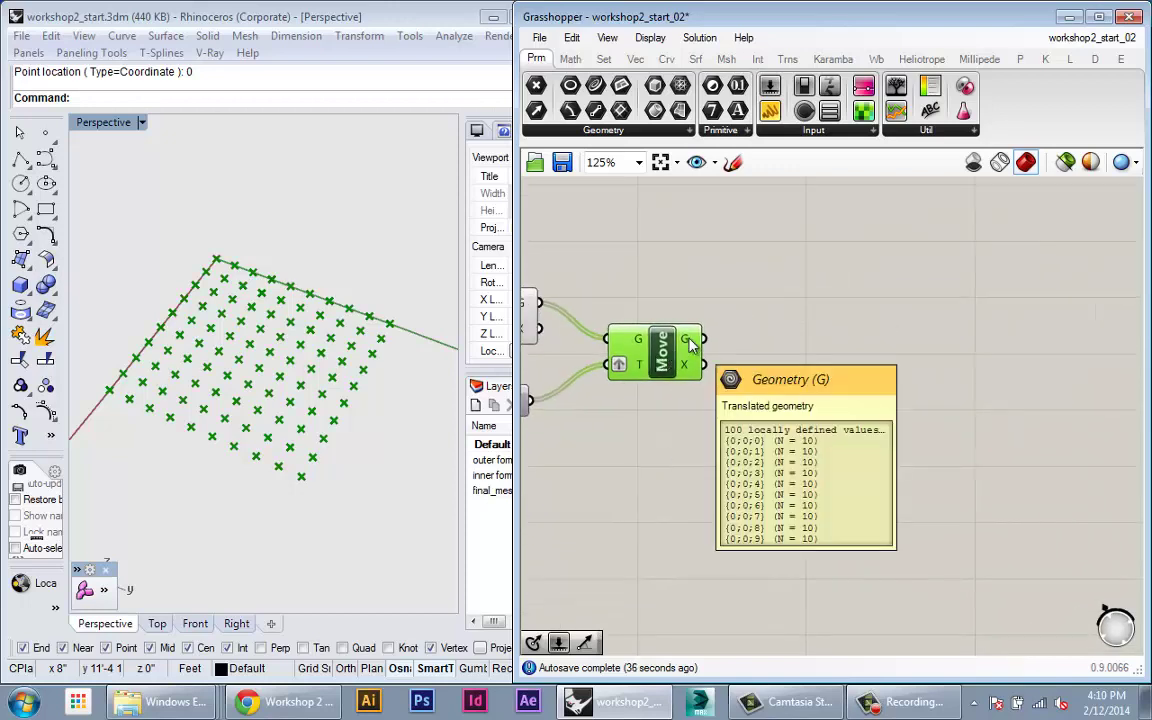
Step: Add a Circle CNR component and feed the second Move's geometry output into its center input (C)
right_drag(694, 410, 770, 418)
right_drag(835, 519, 812, 483)
right_drag(787, 422, 774, 497)
double_click(801, 481)
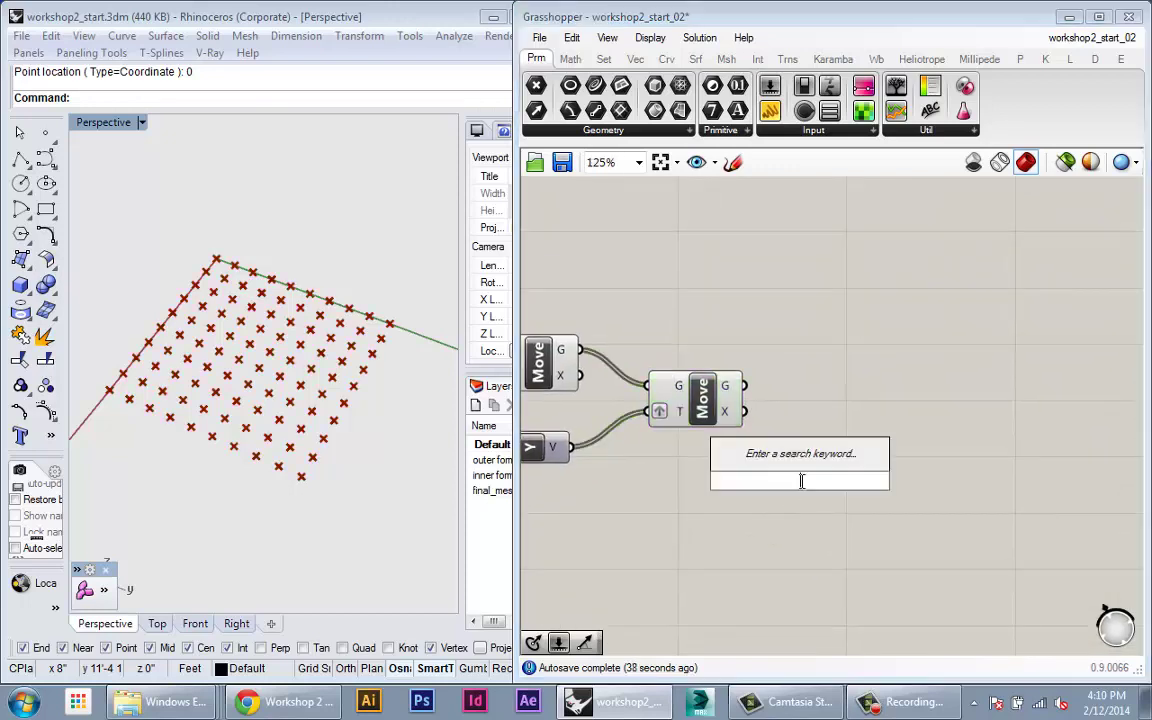
text(circle)
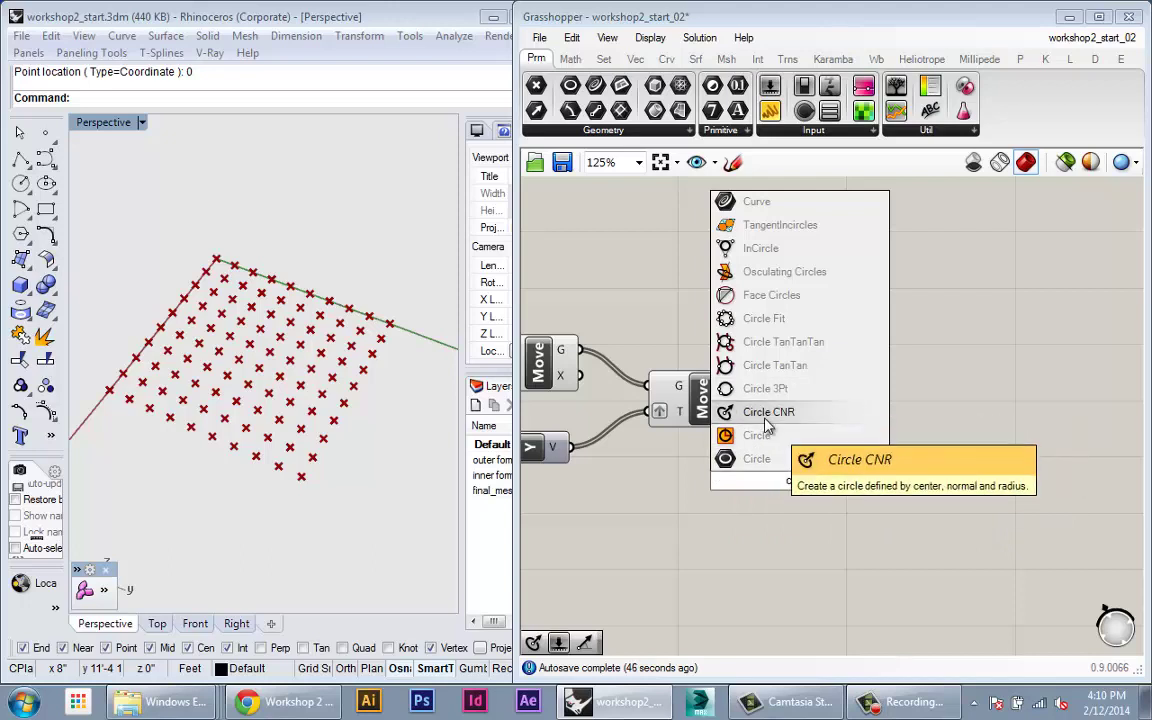
drag(767, 425, 830, 470)
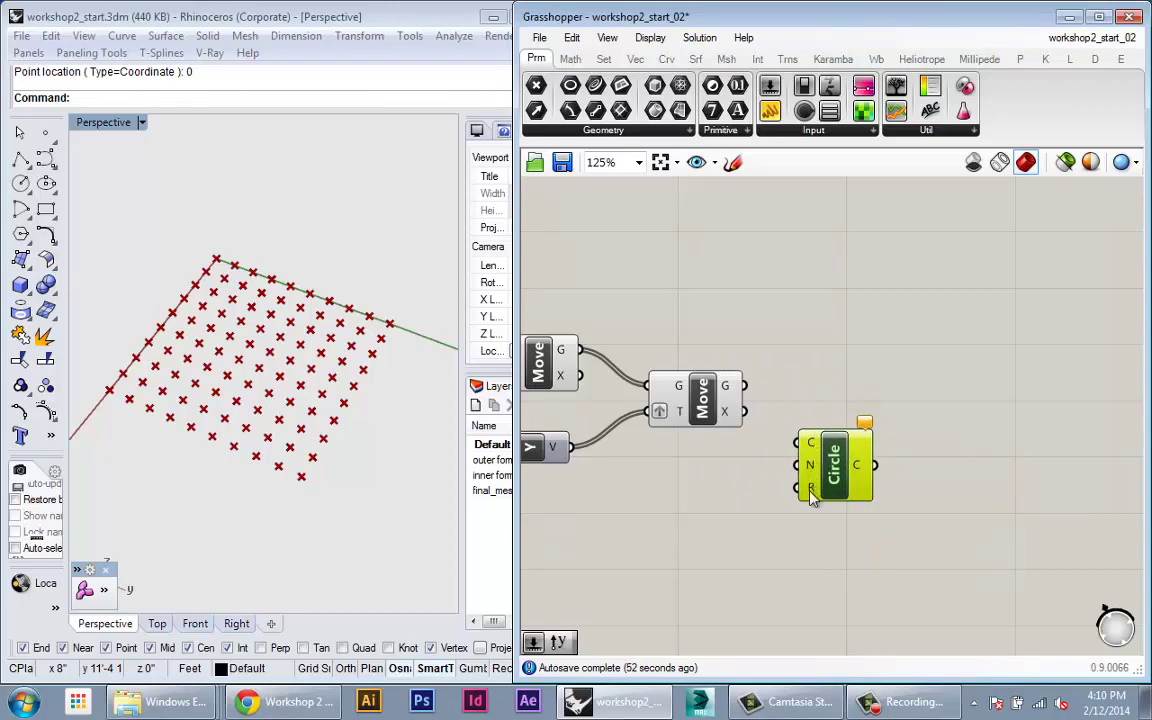
drag(812, 497, 822, 471)
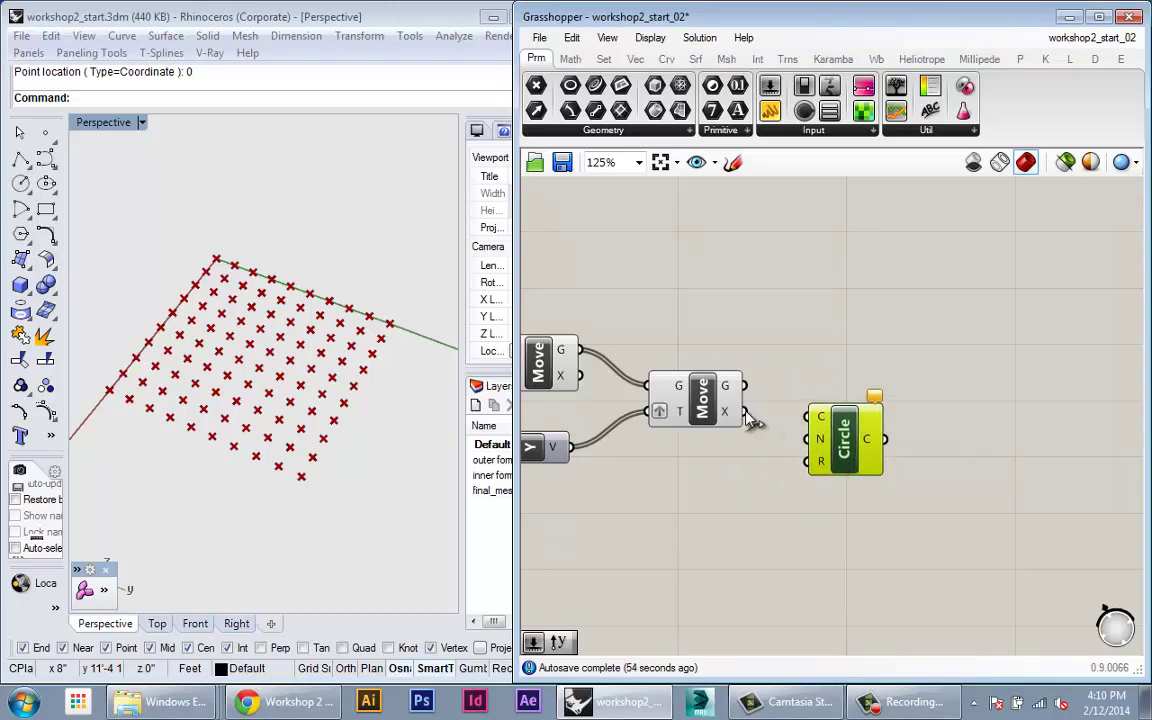
drag(747, 387, 860, 448)
Step: Turn off the first Move component's preview and shift the Circle component slightly away from the second Move
right_drag(566, 361, 653, 362)
right_click(632, 366)
click(644, 397)
right_drag(897, 420, 844, 372)
click(871, 373)
drag(895, 420, 906, 420)
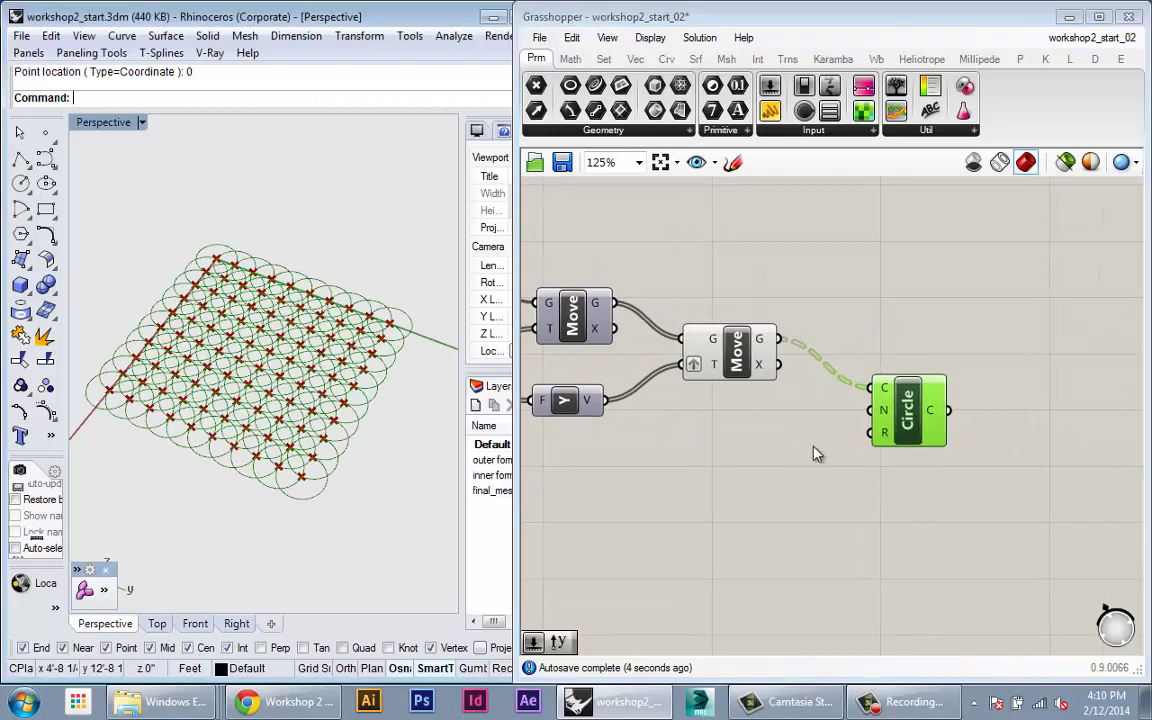
Step: Add a 1.0 number slider, connect it to the Circle's radius input (R) and set it to 0.4
double_click(763, 443)
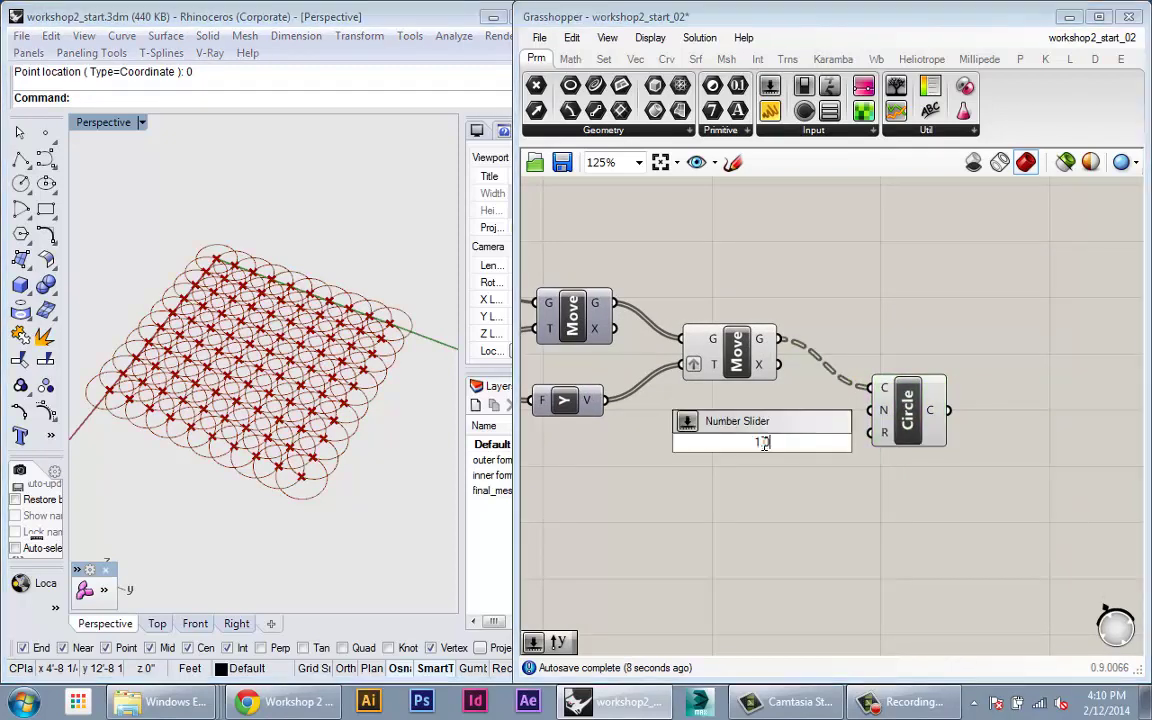
text(1)
key(Return)
drag(763, 442, 712, 442)
drag(804, 440, 870, 433)
drag(798, 448, 731, 451)
Step: Check the Circle's normal input (N) and shift the radius slider slightly lower on the canvas
scroll(850, 420, up, 3)
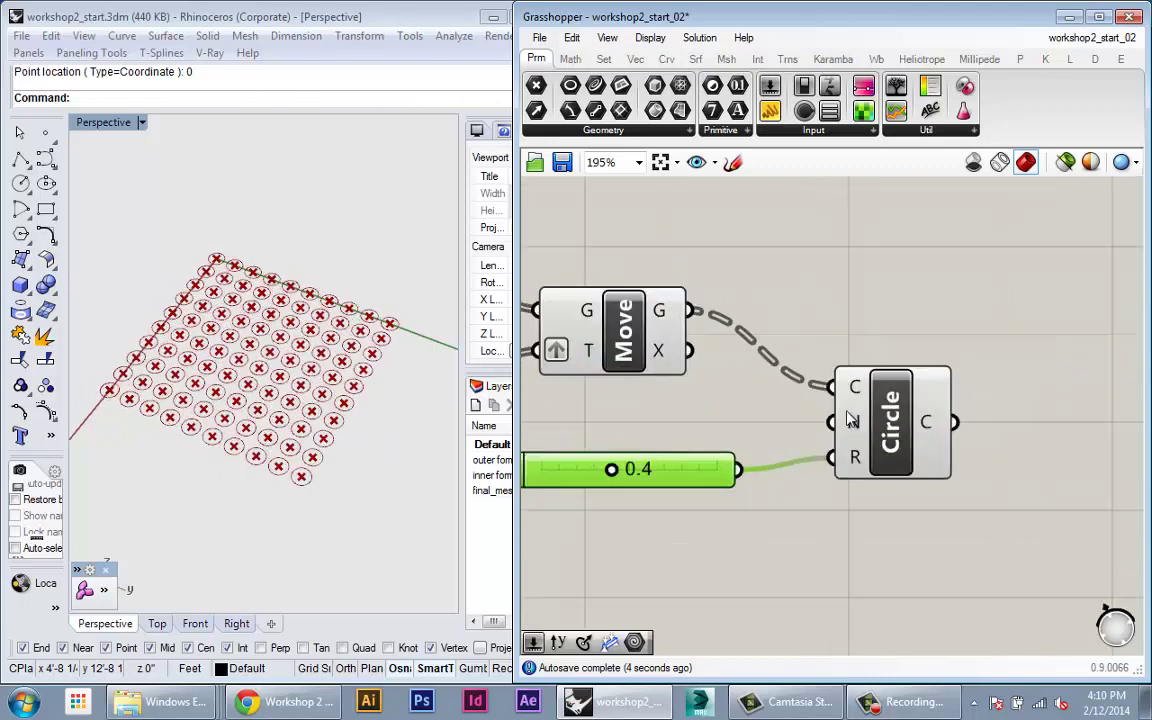
mouse_move(853, 423)
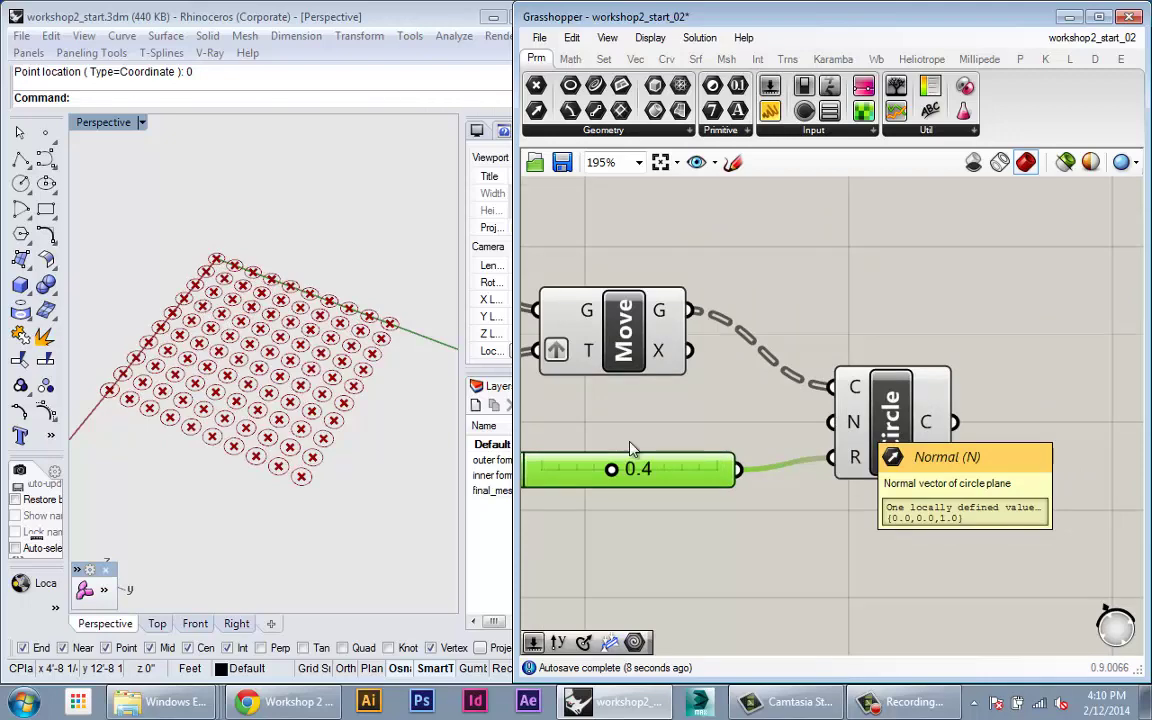
scroll(431, 467, up, 1)
right_drag(676, 487, 707, 488)
drag(707, 487, 696, 498)
mouse_move(630, 482)
mouse_down()
mouse_move(674, 482)
mouse_move(630, 481)
mouse_up()
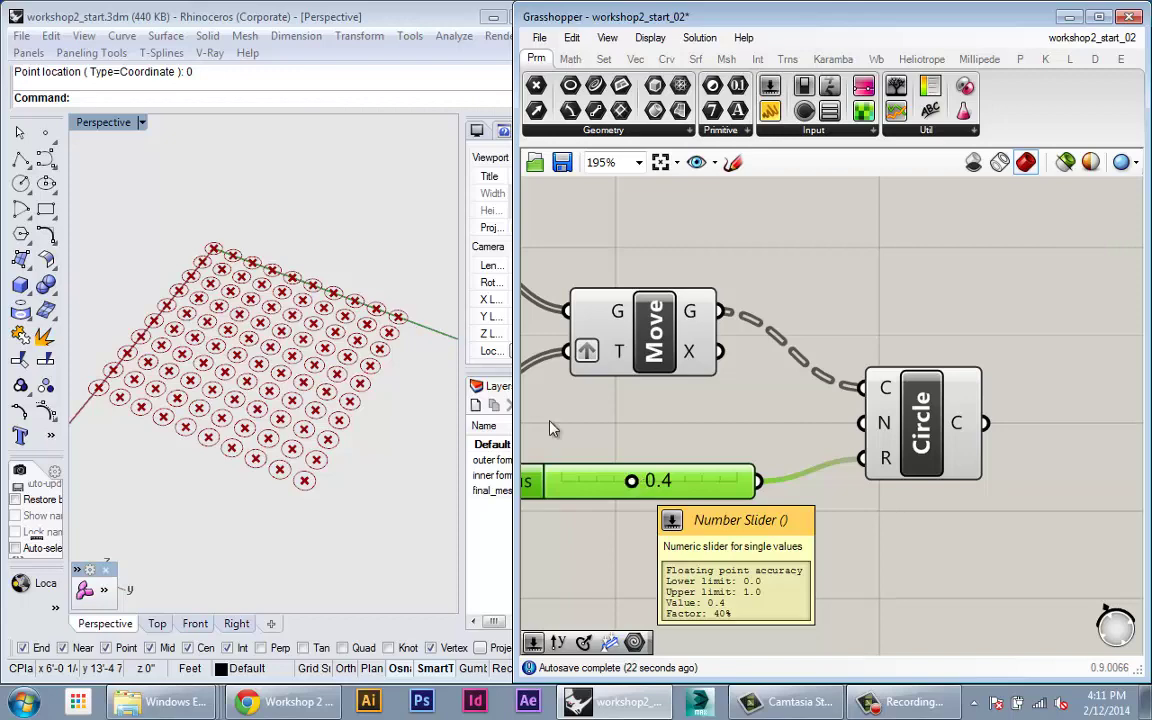
Step: Place a Point object in the Rhino Perspective viewport just outside the near corner of the circle grid and select it
right_drag(193, 360, 352, 441)
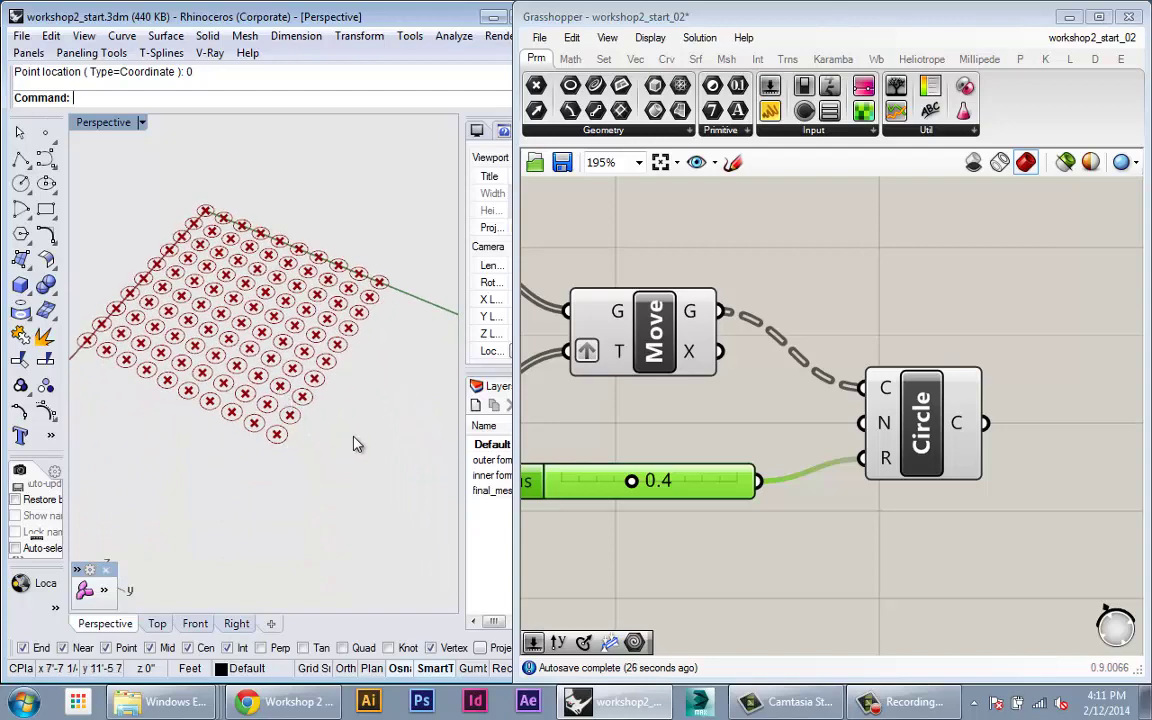
text(Ppoint)
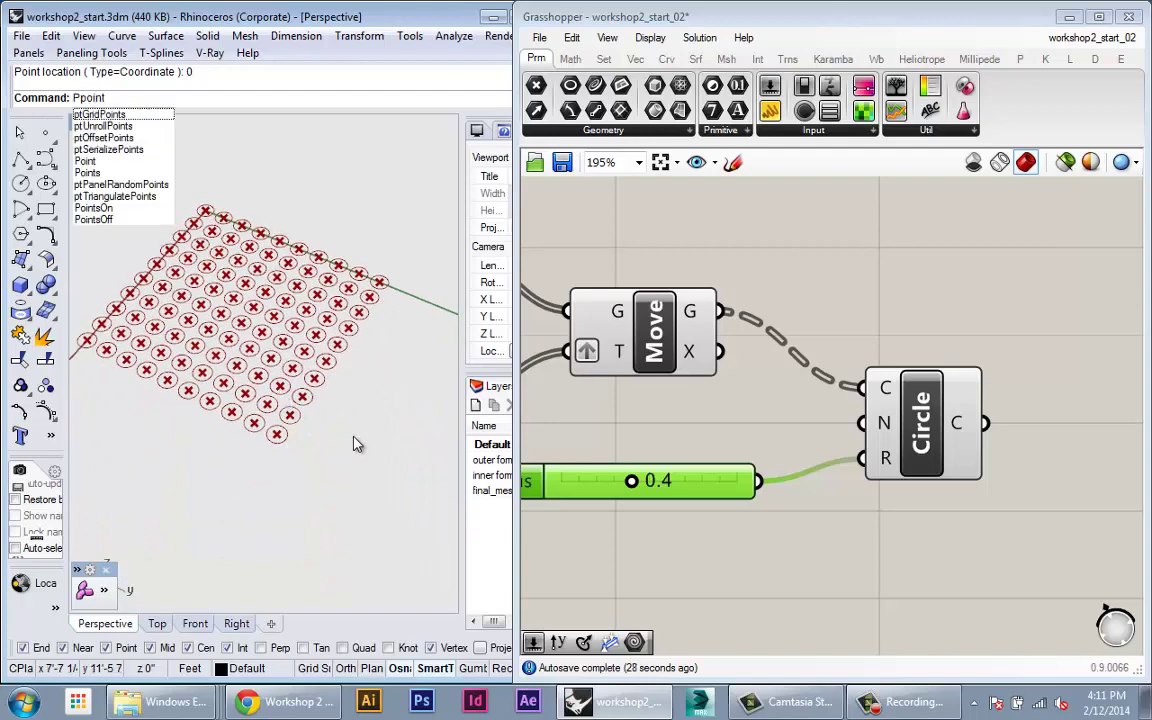
key(BackSpace)
key(BackSpace)
key(BackSpace)
key(BackSpace)
key(BackSpace)
text(oint)
key(Return)
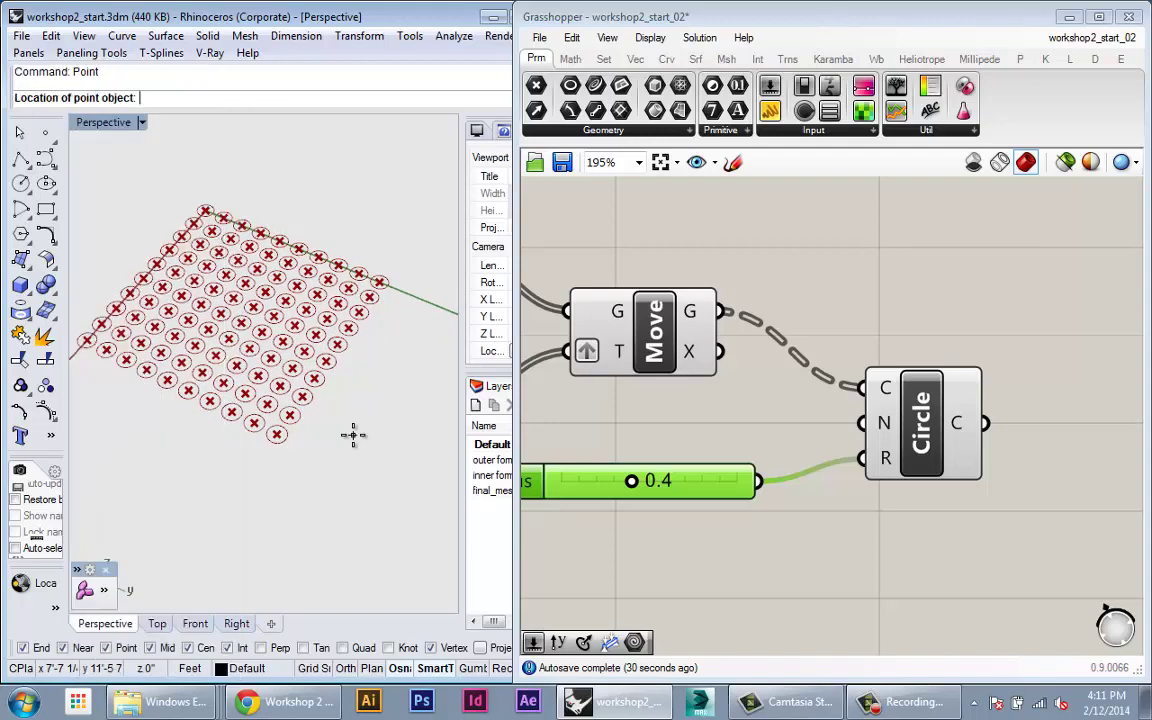
click(346, 476)
right_drag(363, 527, 406, 531)
click(359, 493)
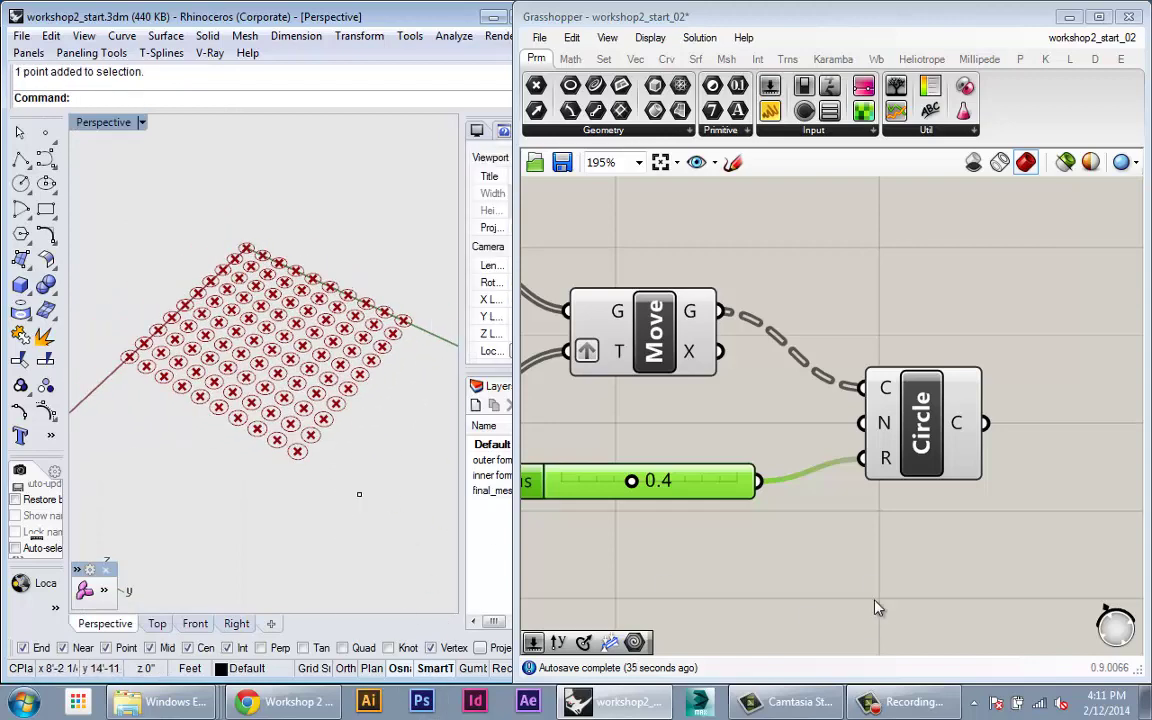
Step: Add a Point parameter below the radius slider and set it to reference the new Rhino point
scroll(785, 530, down, 3)
double_click(767, 505)
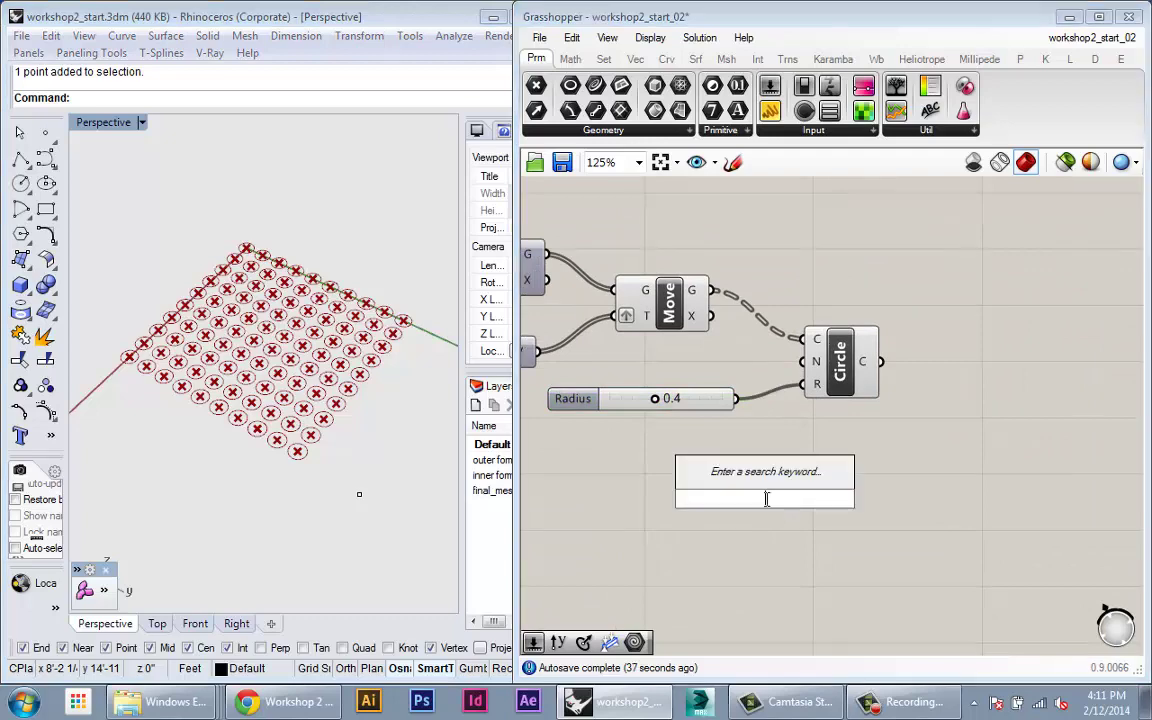
text(pt)
click(746, 431)
right_click(715, 476)
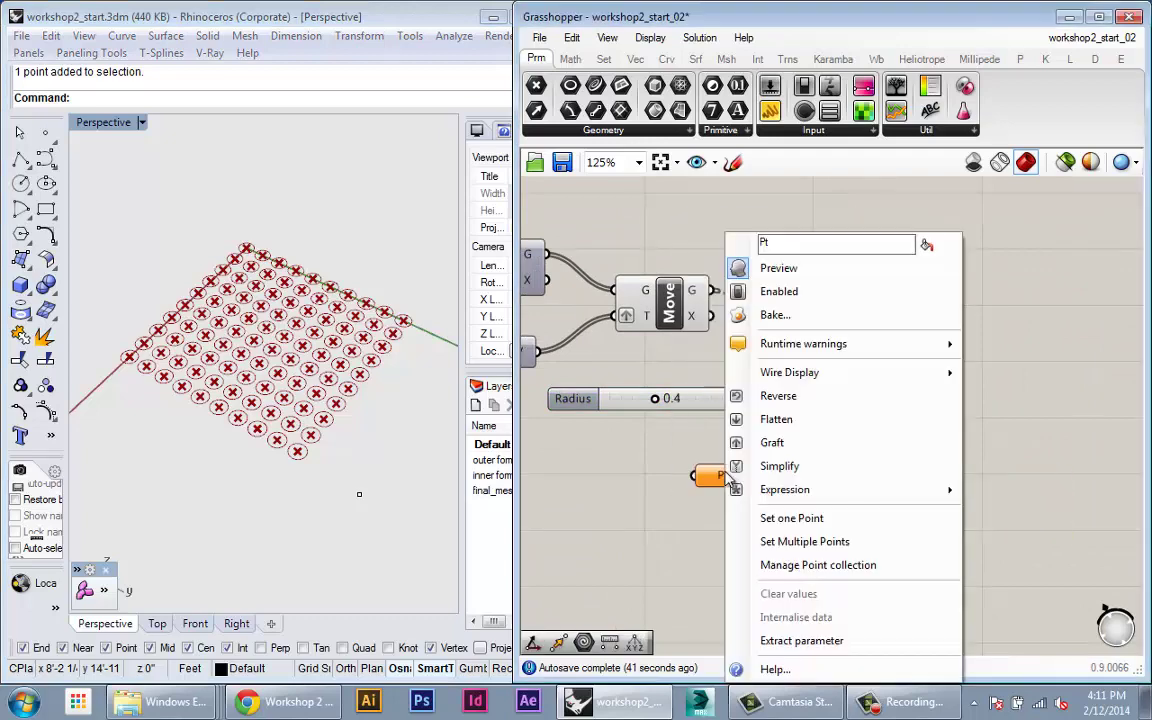
click(791, 518)
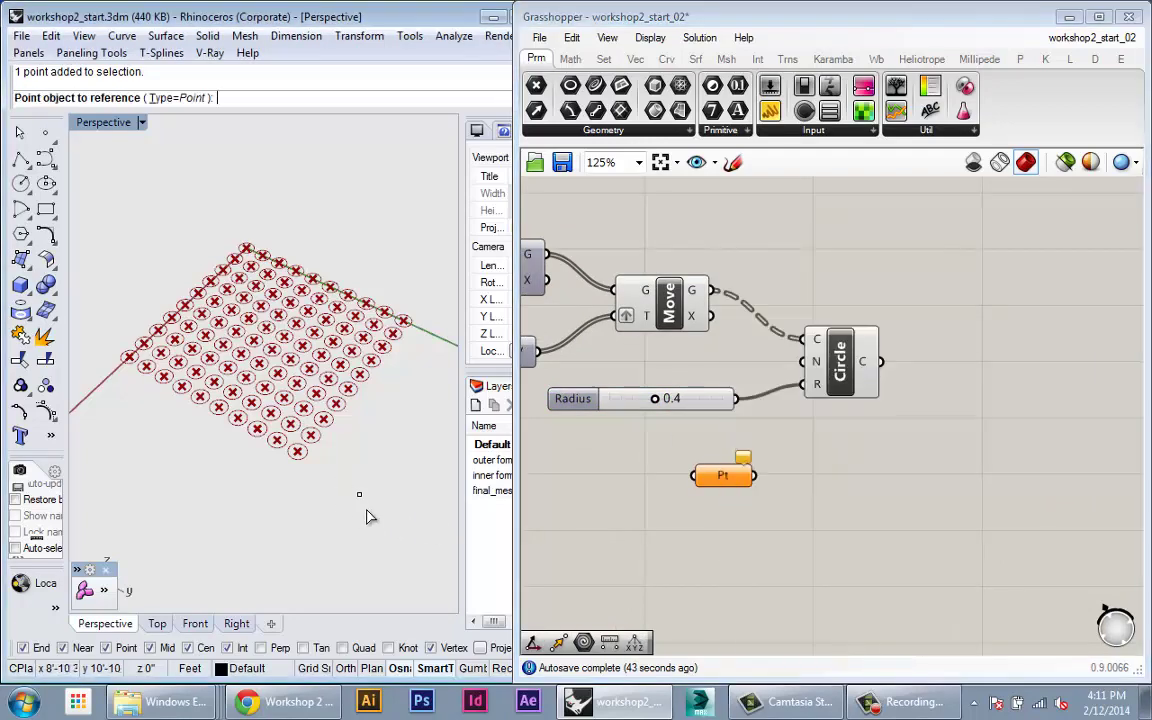
click(359, 493)
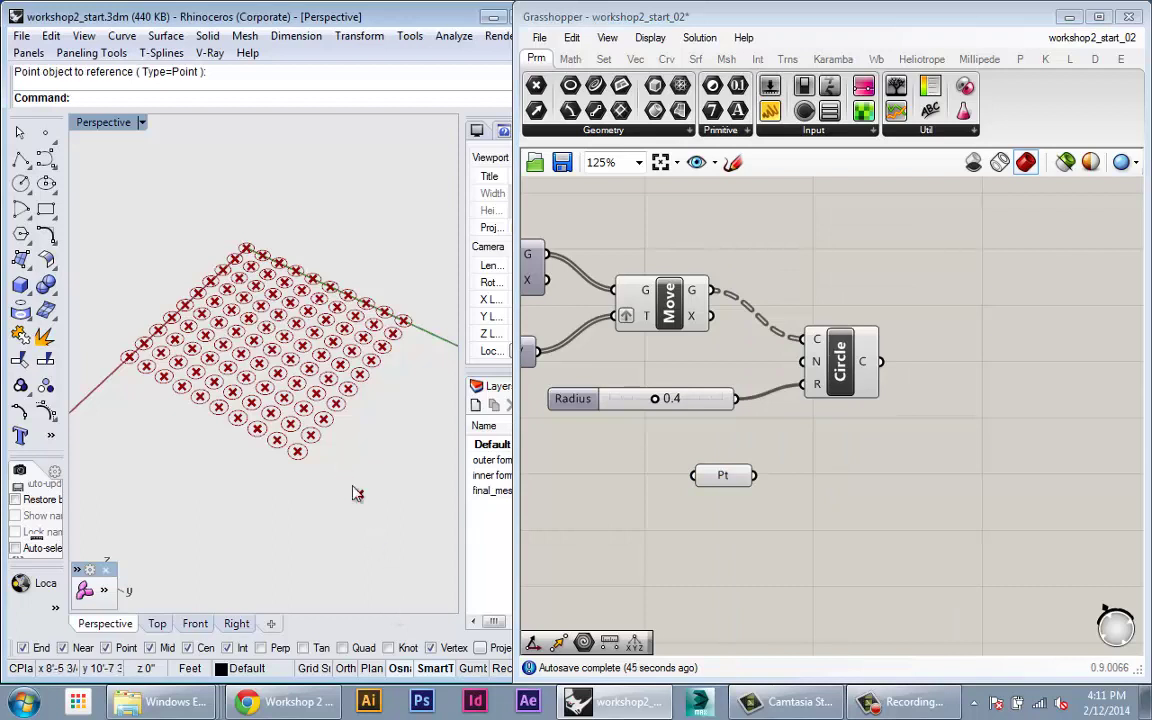
Step: Move the referenced Rhino point a short distance beside the grid and shift its Point parameter on the canvas
mouse_move(359, 493)
mouse_down()
mouse_move(185, 465)
mouse_move(275, 458)
mouse_move(378, 514)
mouse_move(393, 404)
mouse_move(291, 489)
mouse_move(252, 443)
mouse_move(290, 402)
mouse_move(380, 553)
mouse_move(367, 479)
mouse_up()
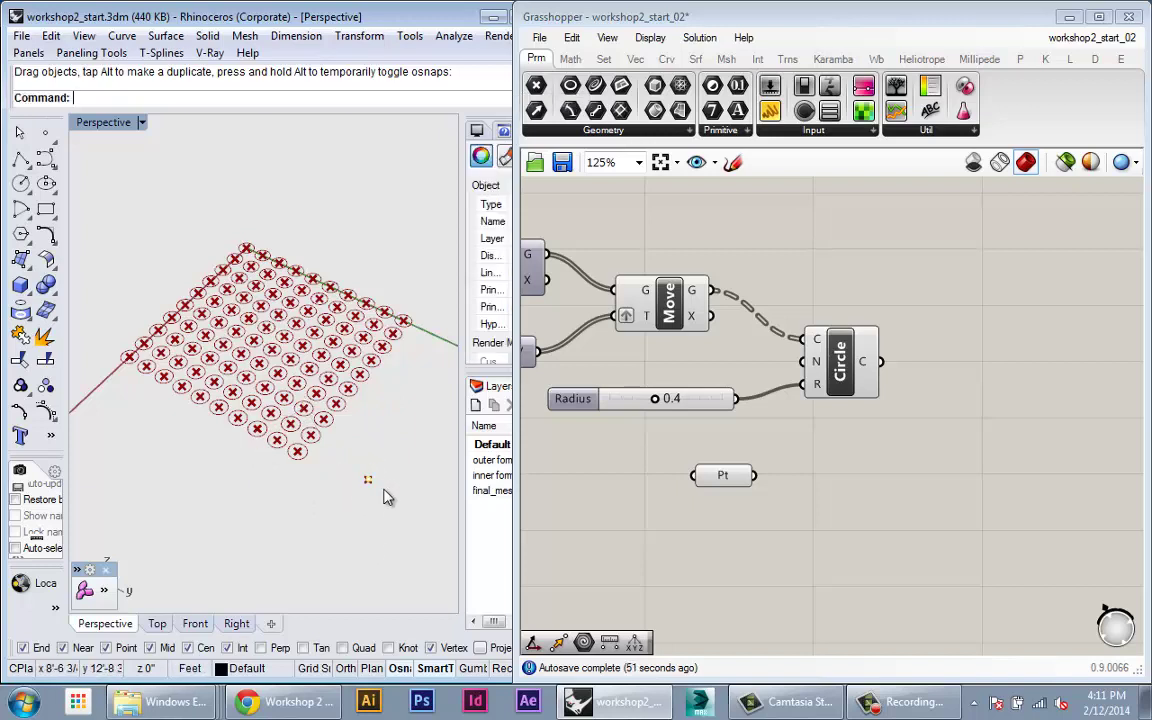
drag(725, 480, 689, 478)
click(756, 572)
Step: Rearrange the Point parameter, second Move and Circle components to free canvas space below the Circle
scroll(755, 571, down, 2)
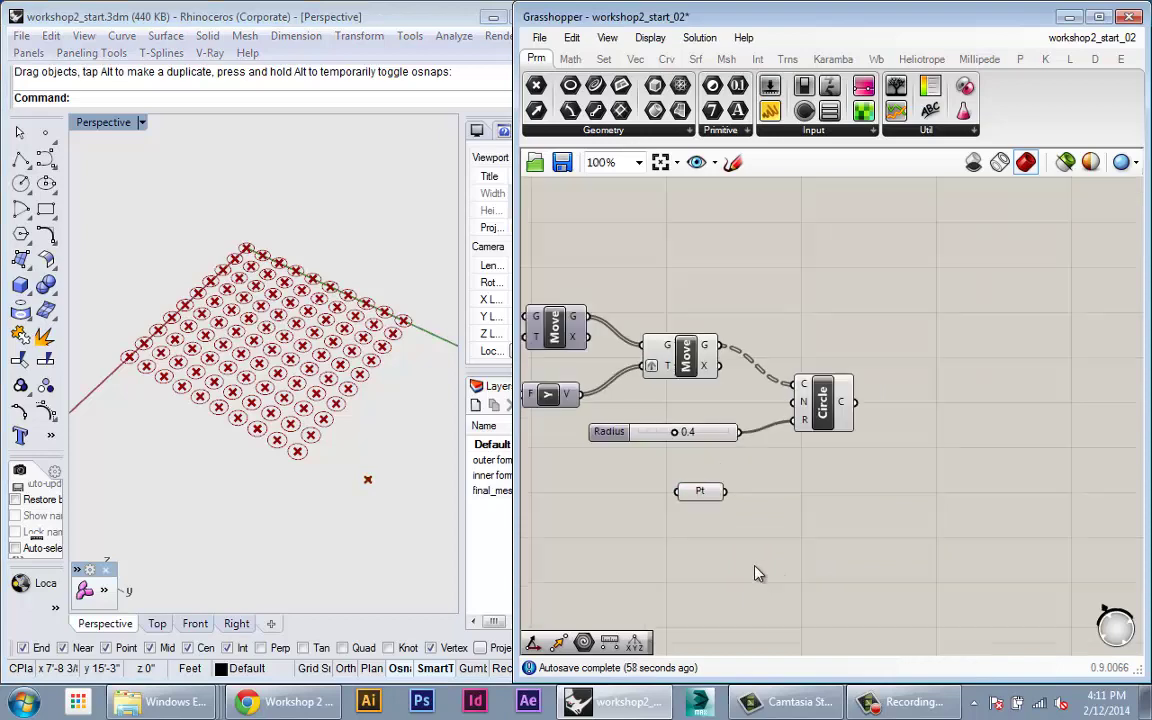
right_drag(700, 515, 681, 490)
scroll(682, 490, up, 3)
drag(686, 475, 733, 517)
drag(650, 262, 672, 262)
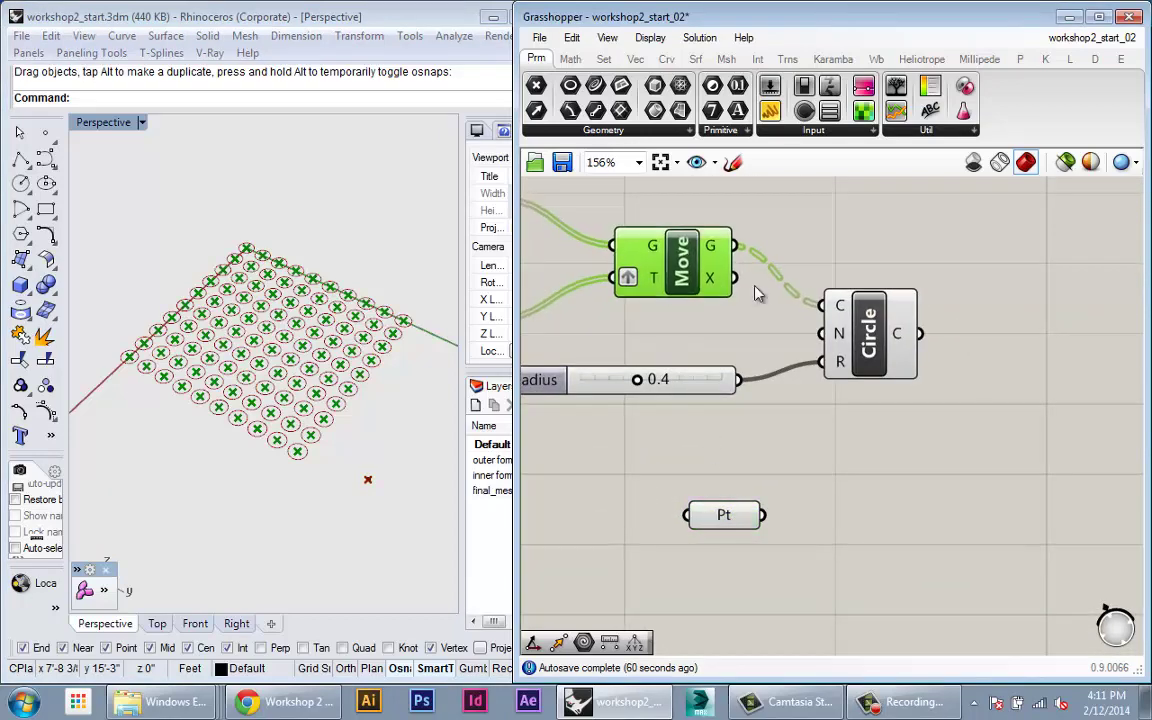
mouse_move(894, 338)
mouse_down()
mouse_move(913, 338)
mouse_move(827, 335)
mouse_move(895, 328)
mouse_up()
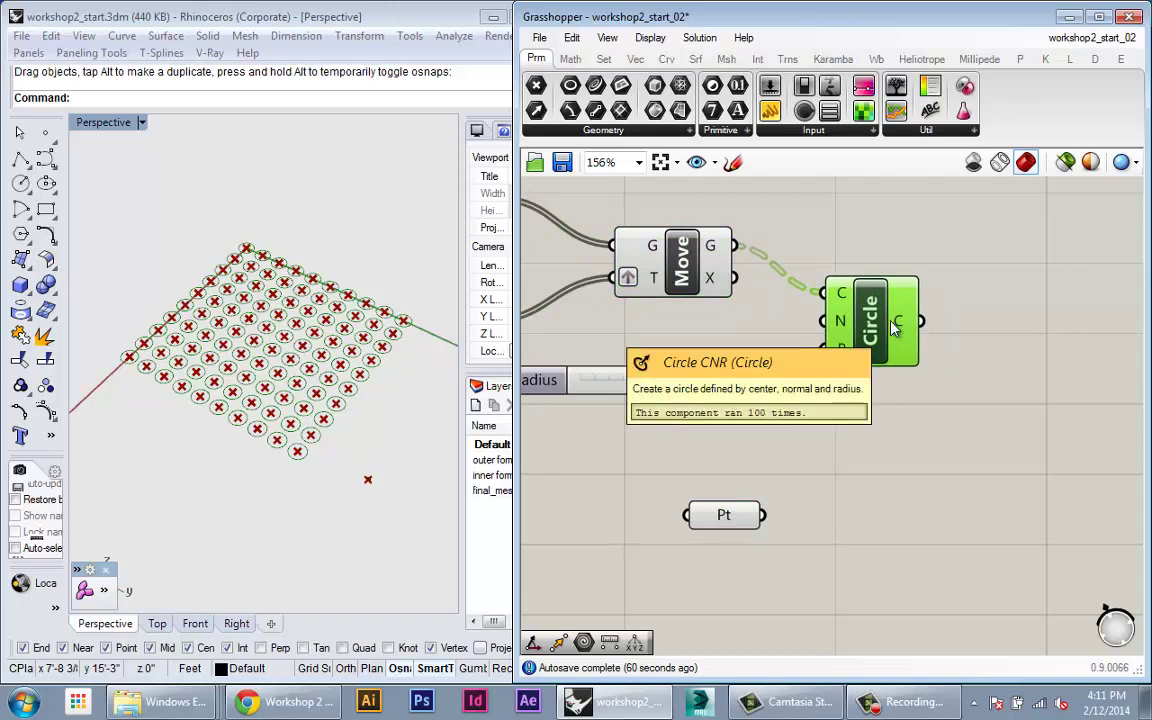
right_drag(869, 402, 828, 412)
drag(838, 347, 878, 334)
right_drag(873, 412, 810, 411)
click(532, 348)
Step: Add a Distance component to the canvas between the Point parameter and the Circle component
right_drag(778, 463, 754, 451)
double_click(808, 462)
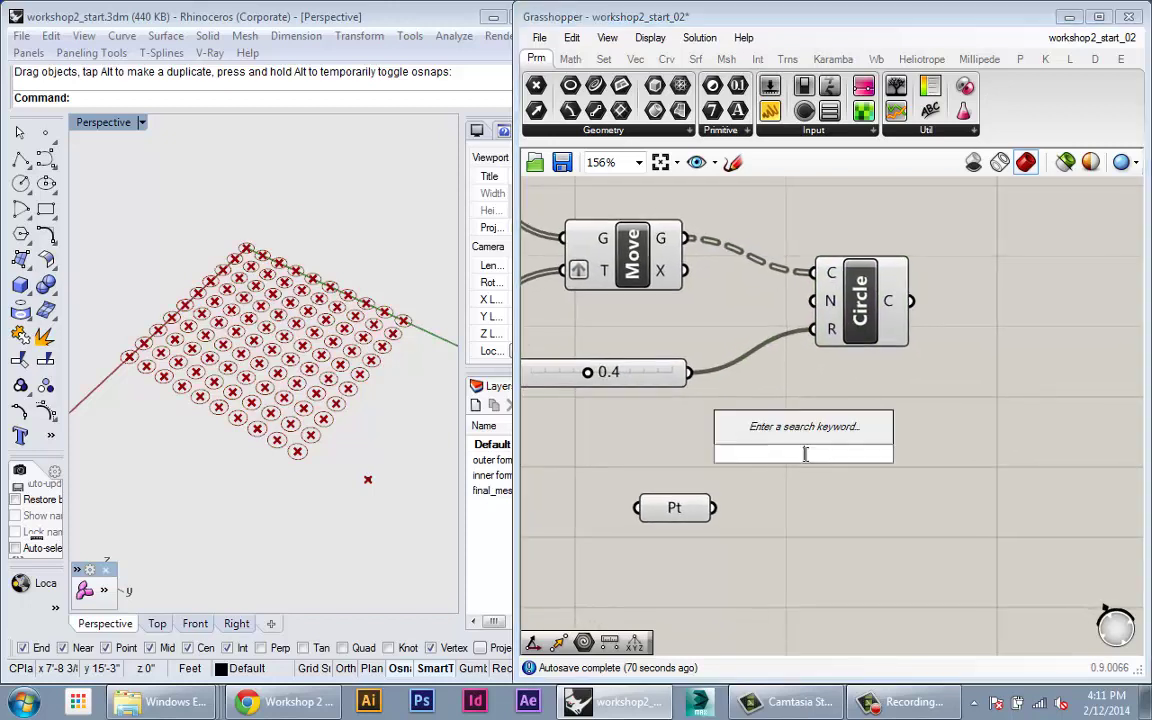
text(distan)
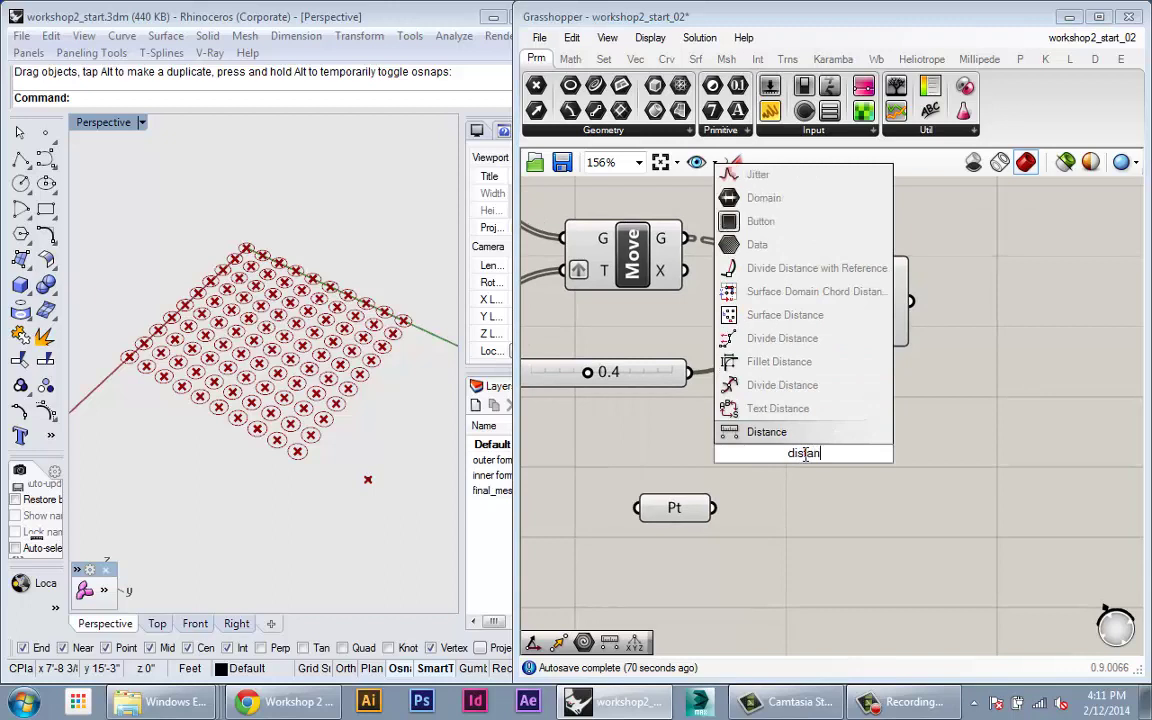
click(778, 434)
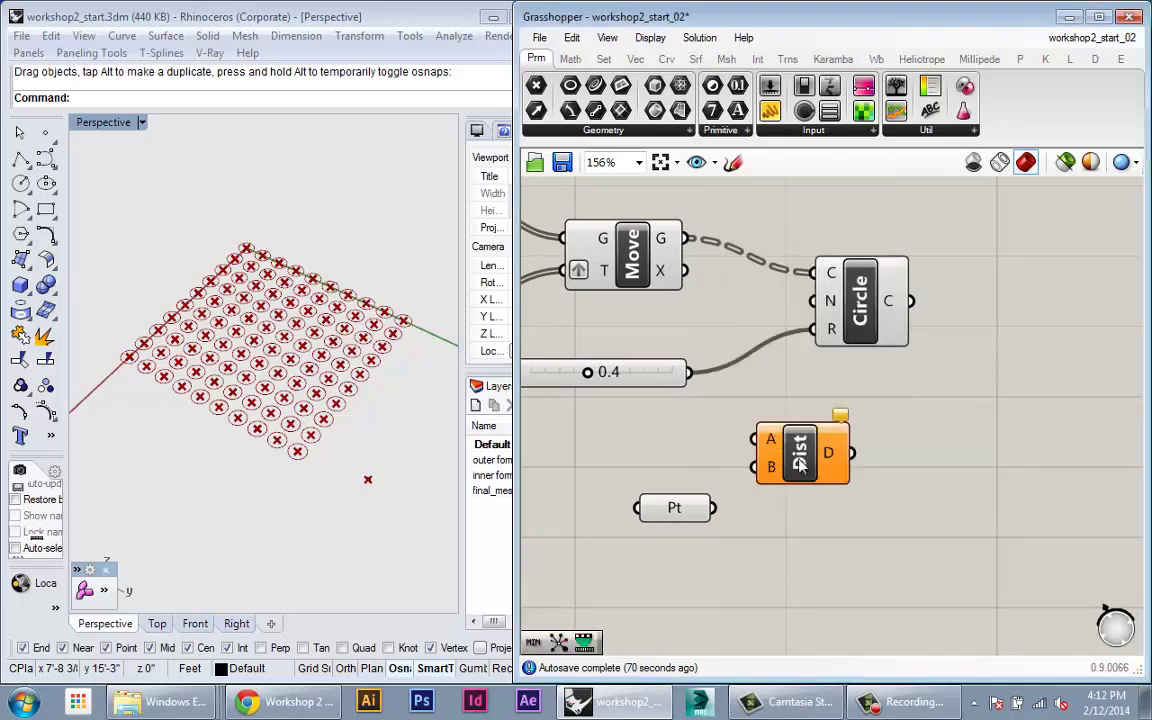
drag(798, 456, 868, 455)
Step: Connect the referenced Point parameter to Distance input A and the second Move's geometry output to input B
drag(712, 509, 845, 437)
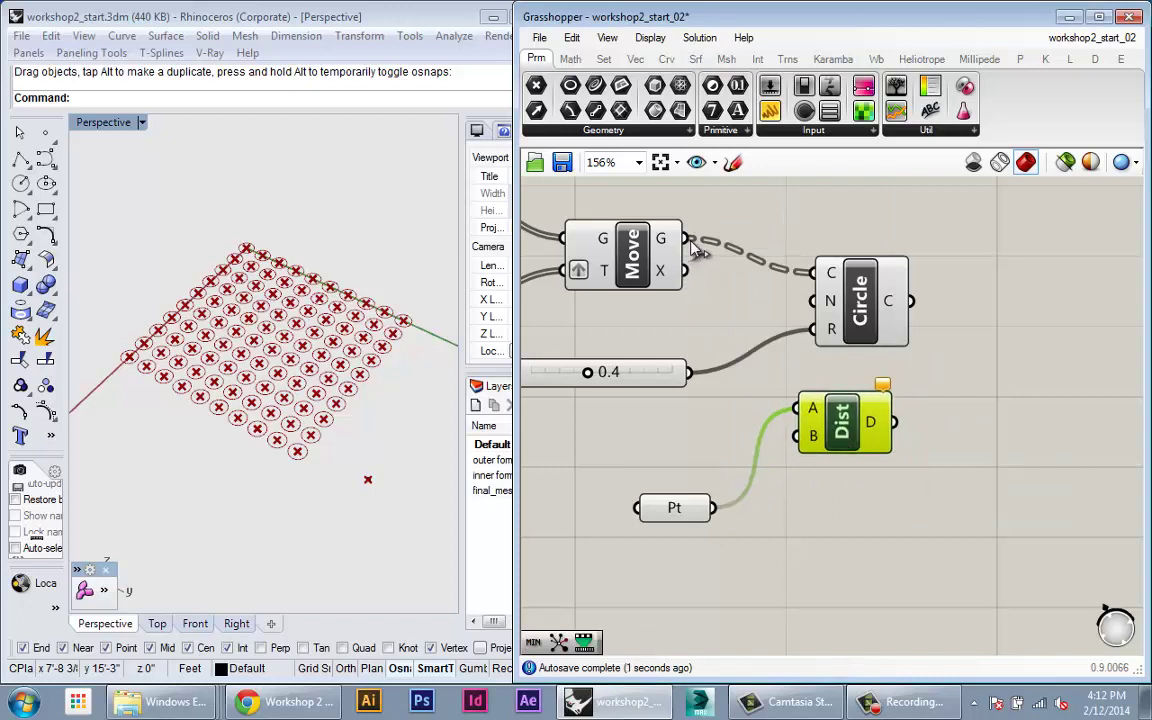
drag(690, 240, 797, 436)
right_drag(840, 442, 788, 430)
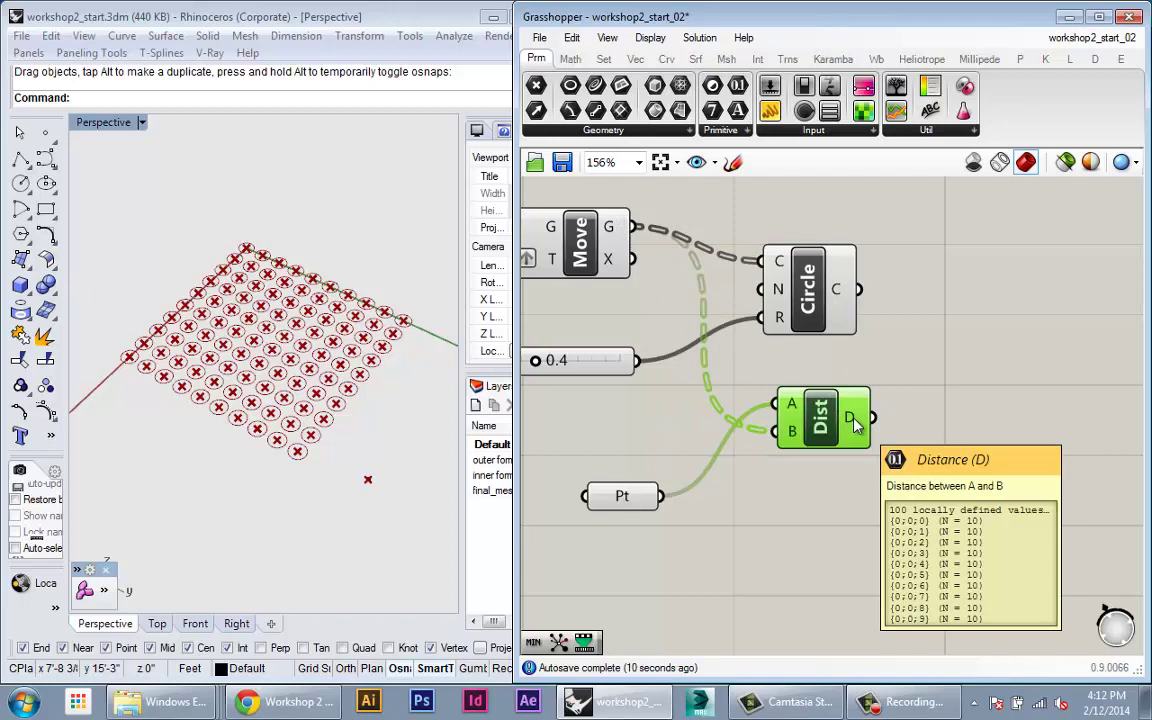
drag(620, 496, 620, 476)
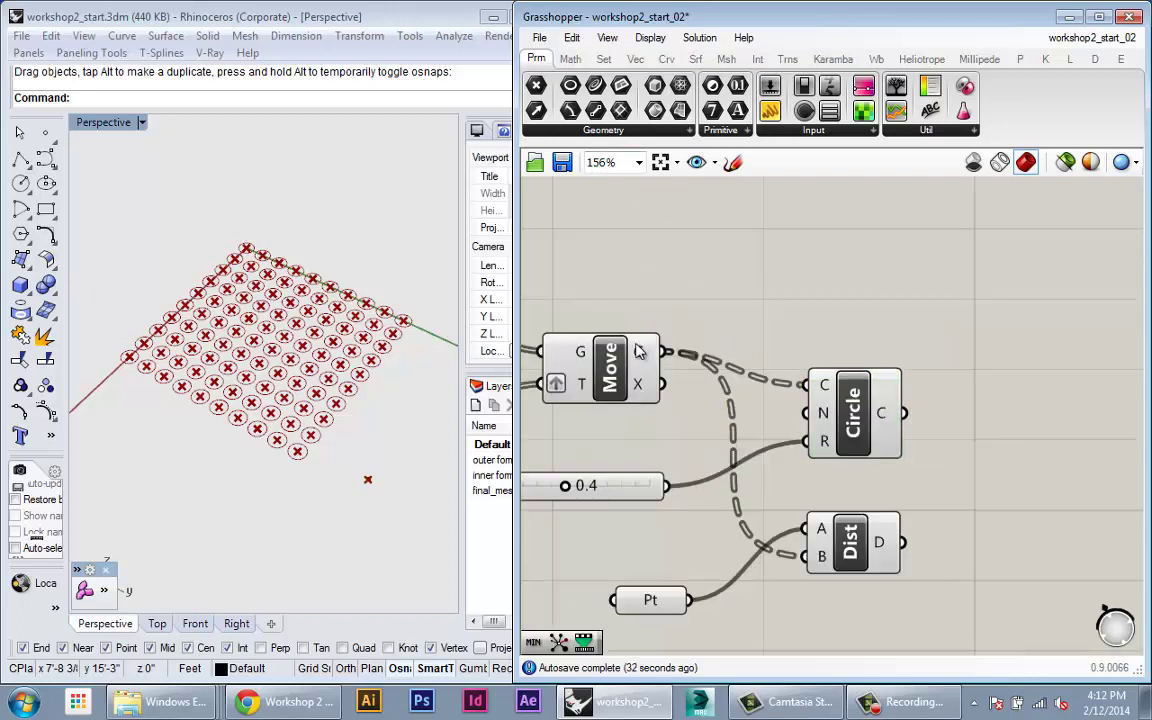
Step: Flatten the geometry output of the second Move component so the grid points form a single list
mouse_move(640, 352)
right_drag(640, 352, 920, 362)
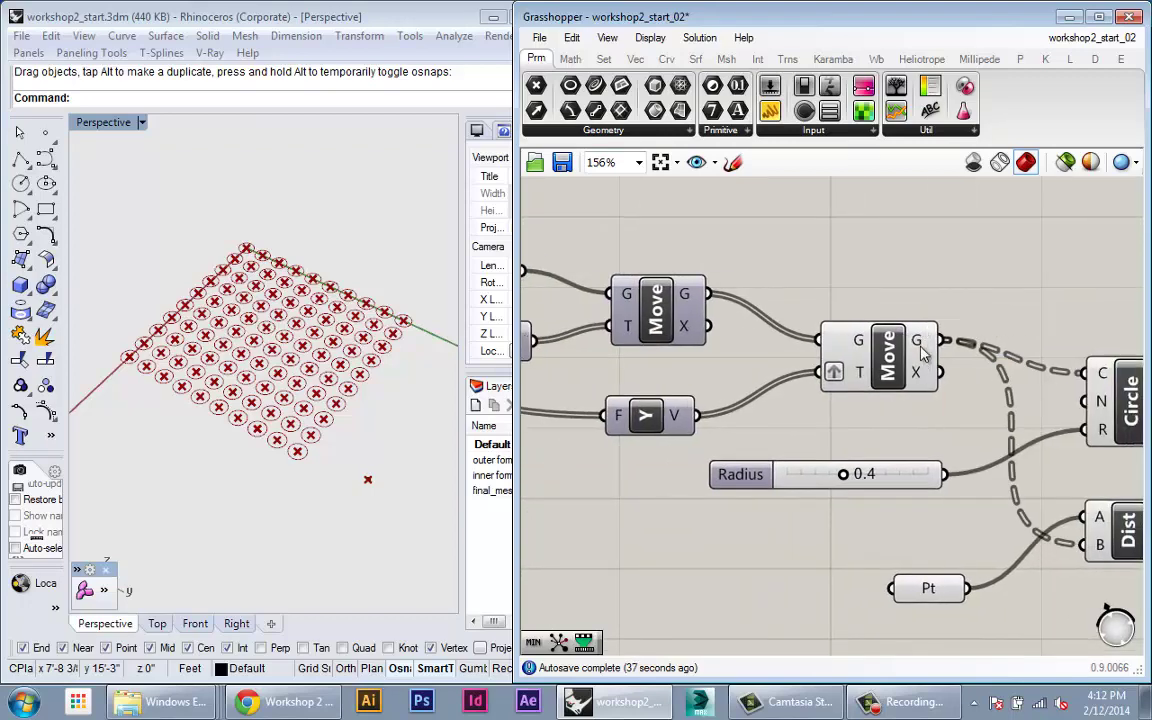
mouse_move(919, 346)
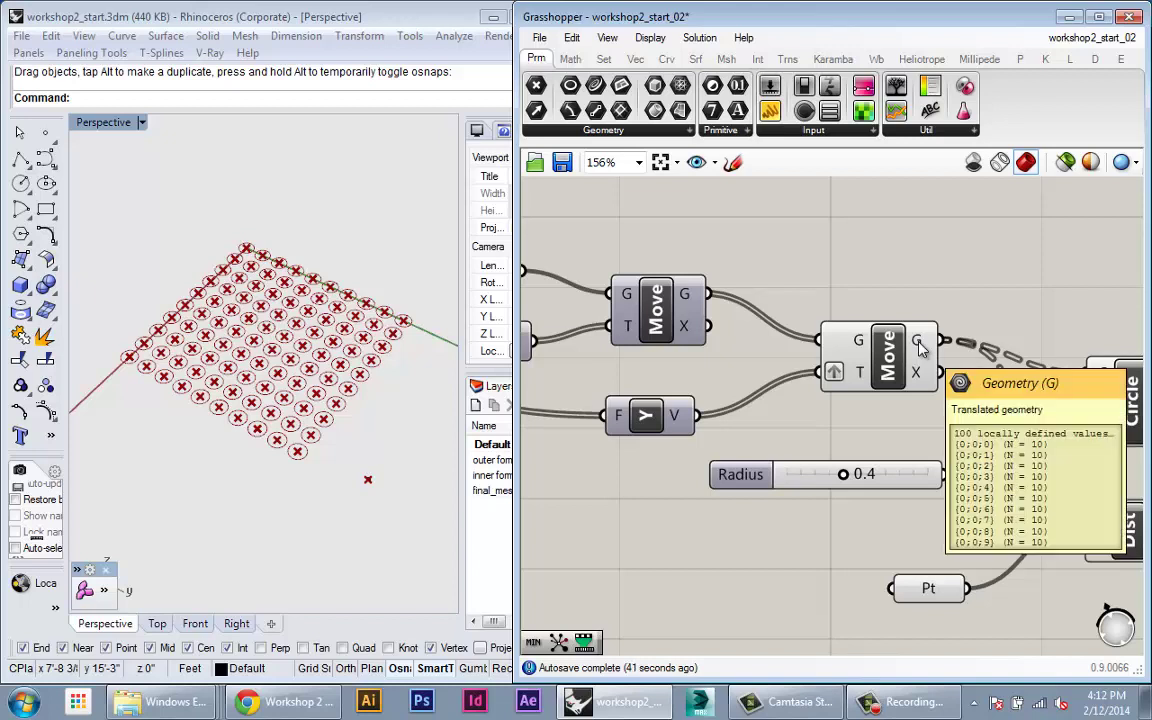
right_drag(543, 366, 592, 381)
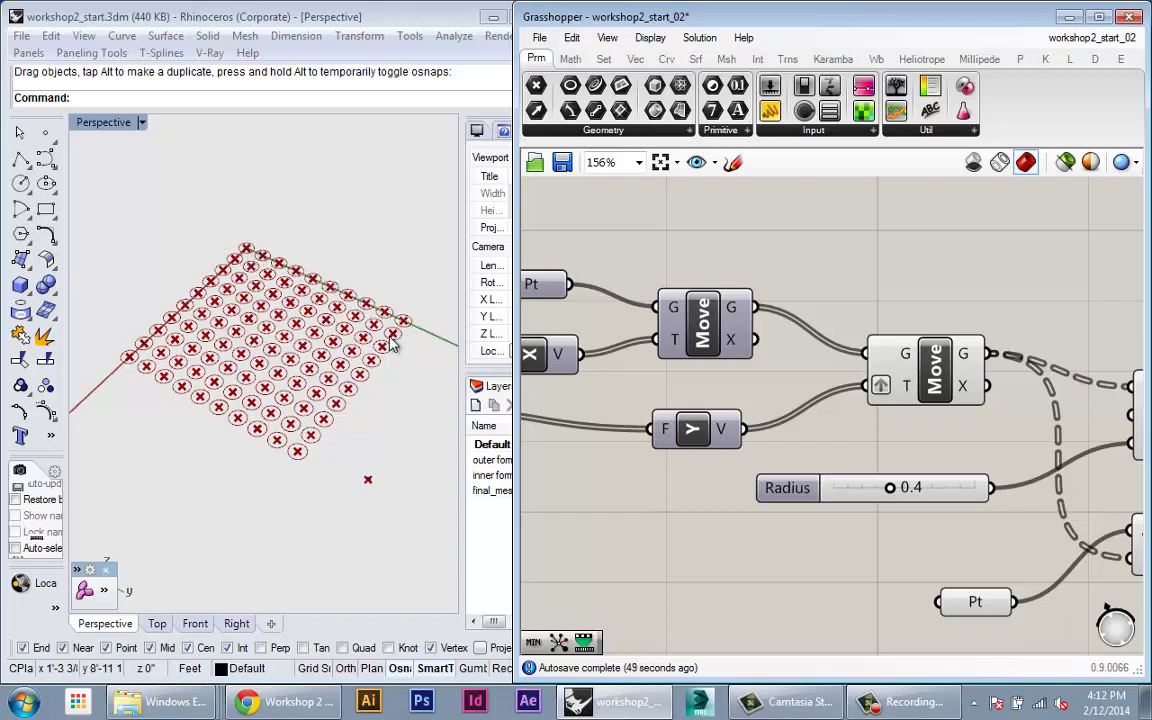
right_drag(929, 426, 708, 399)
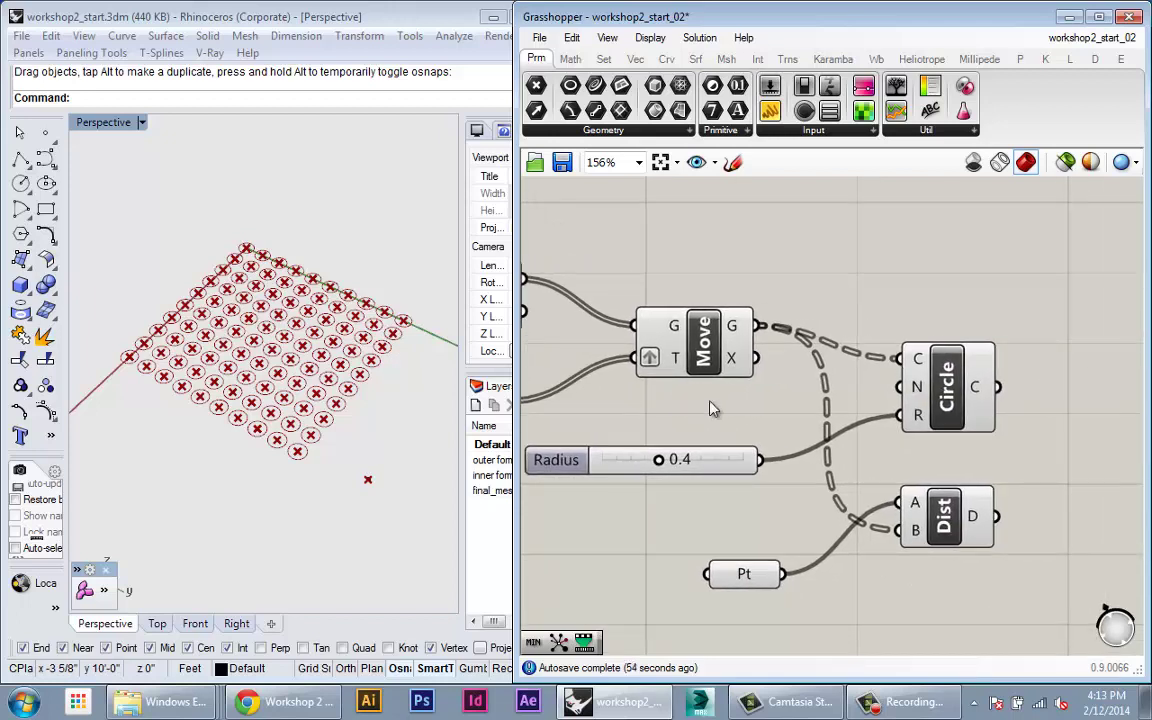
drag(964, 407, 967, 403)
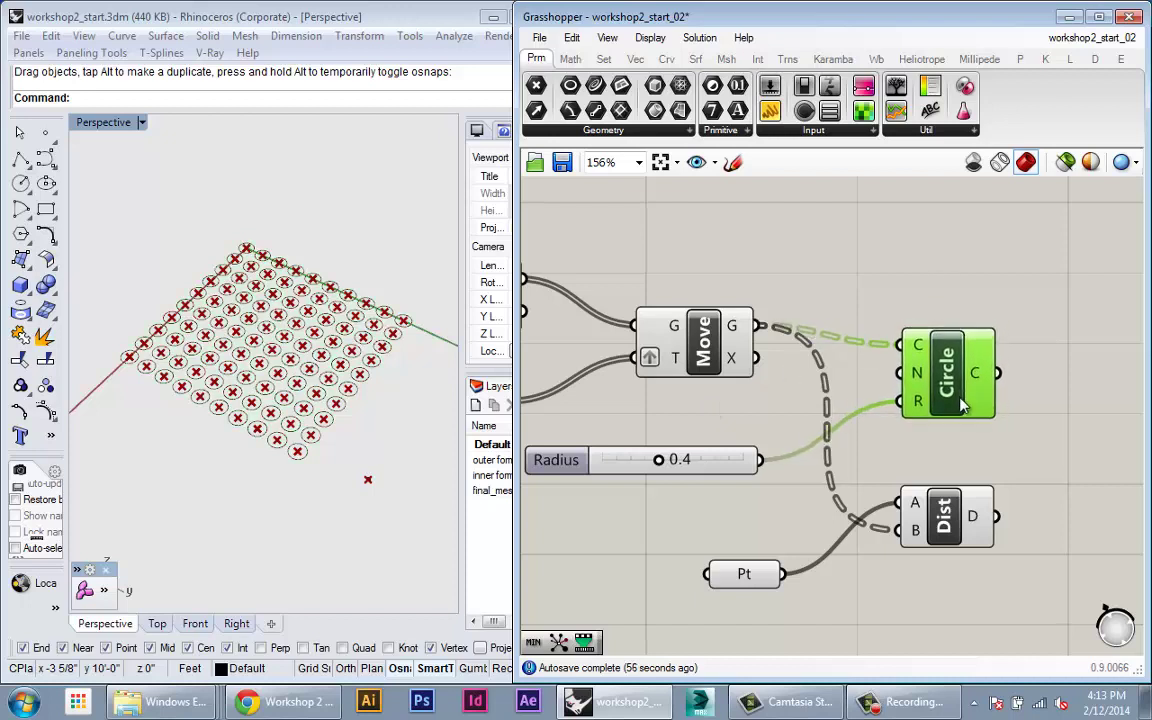
click(836, 278)
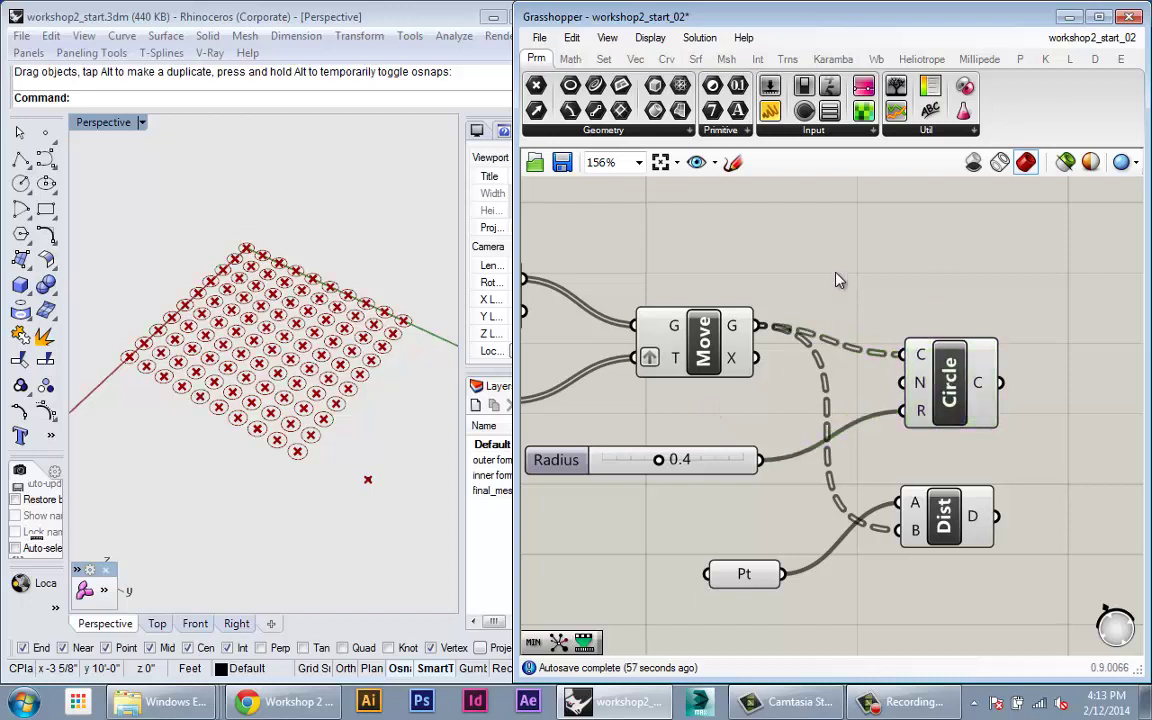
right_click(738, 326)
click(737, 281)
right_click(736, 324)
right_click(740, 328)
click(784, 435)
mouse_move(750, 330)
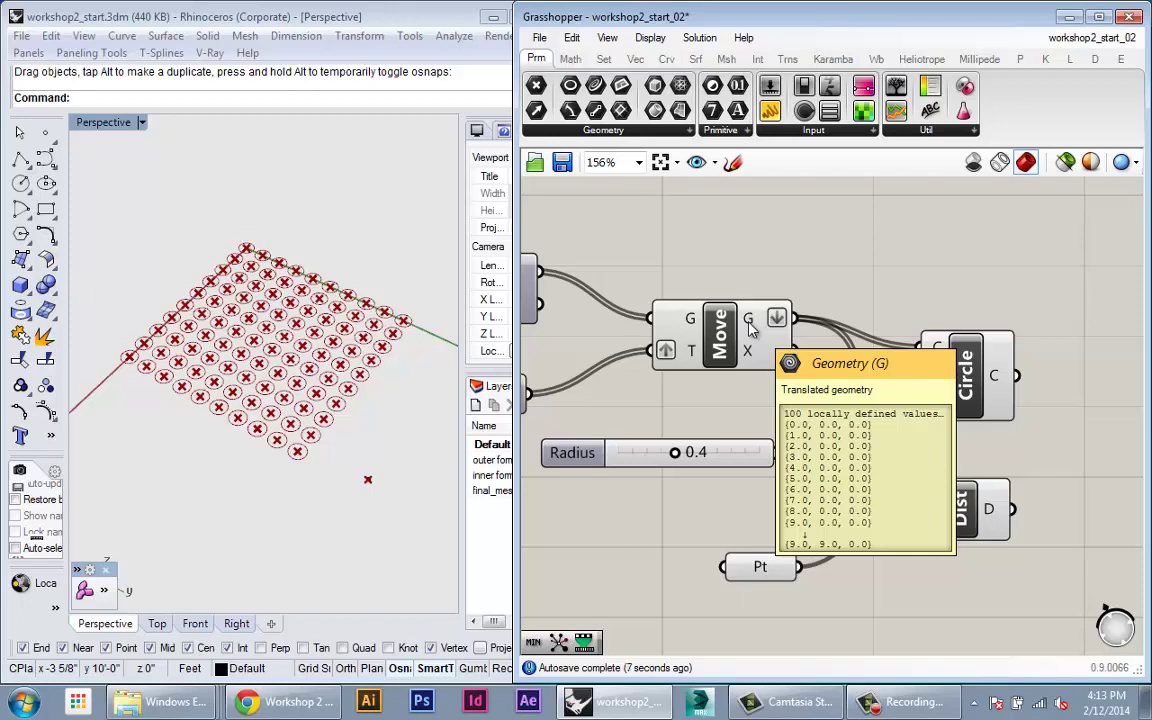
Step: Space out the second Move, Circle and Distance components, and inspect the circle and distance outputs
drag(720, 335, 691, 338)
drag(955, 347, 975, 345)
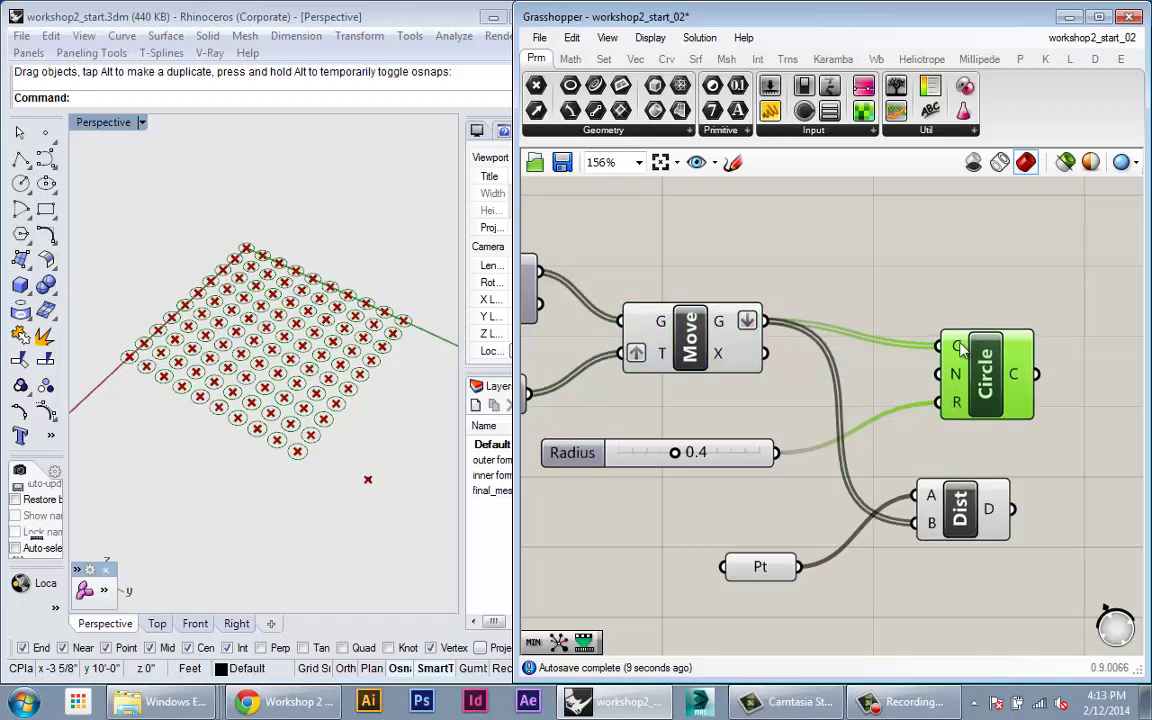
mouse_move(1018, 376)
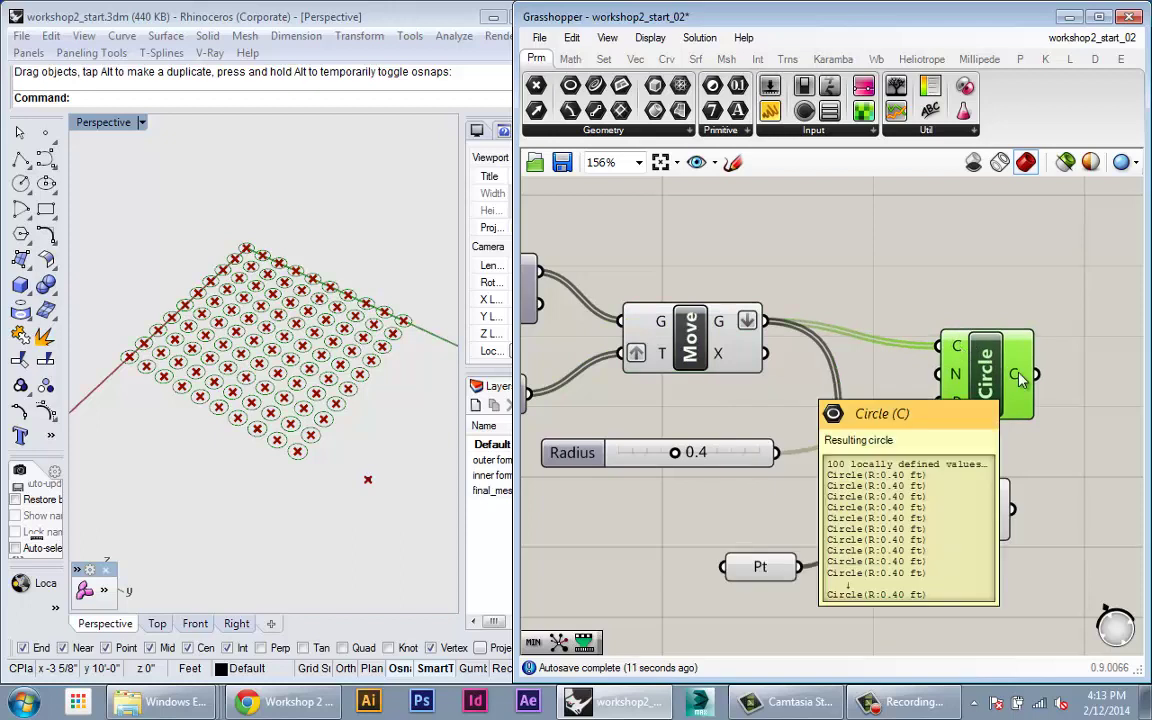
drag(1018, 376, 984, 368)
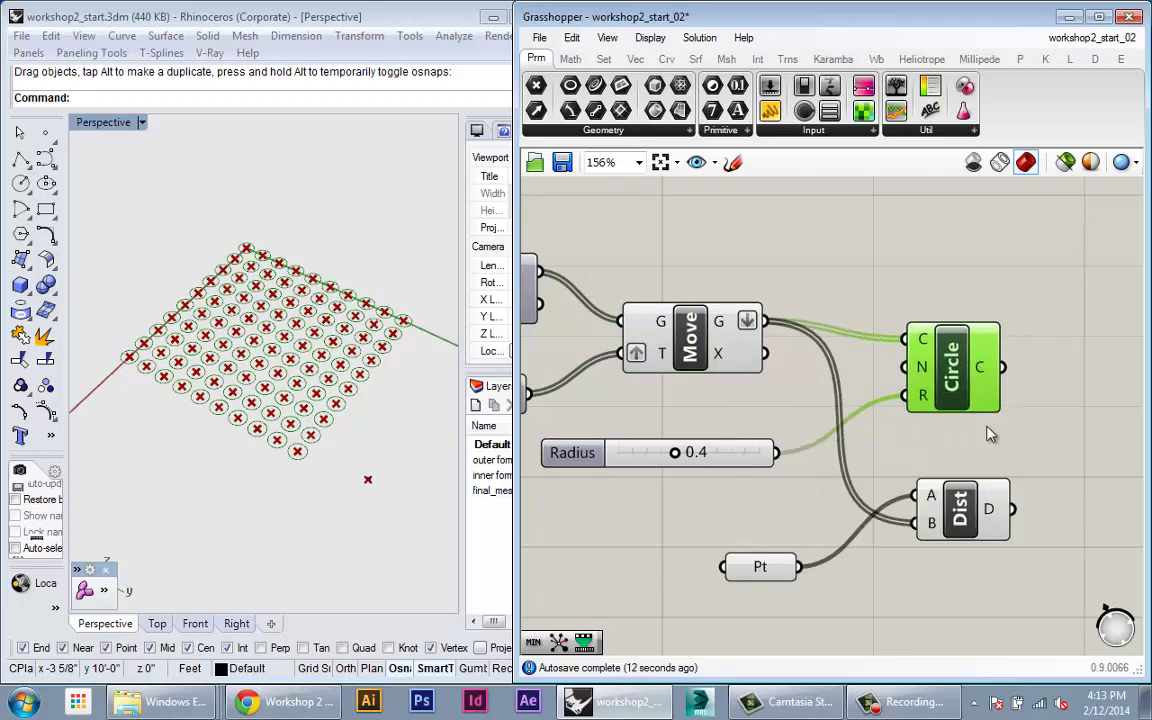
mouse_move(987, 508)
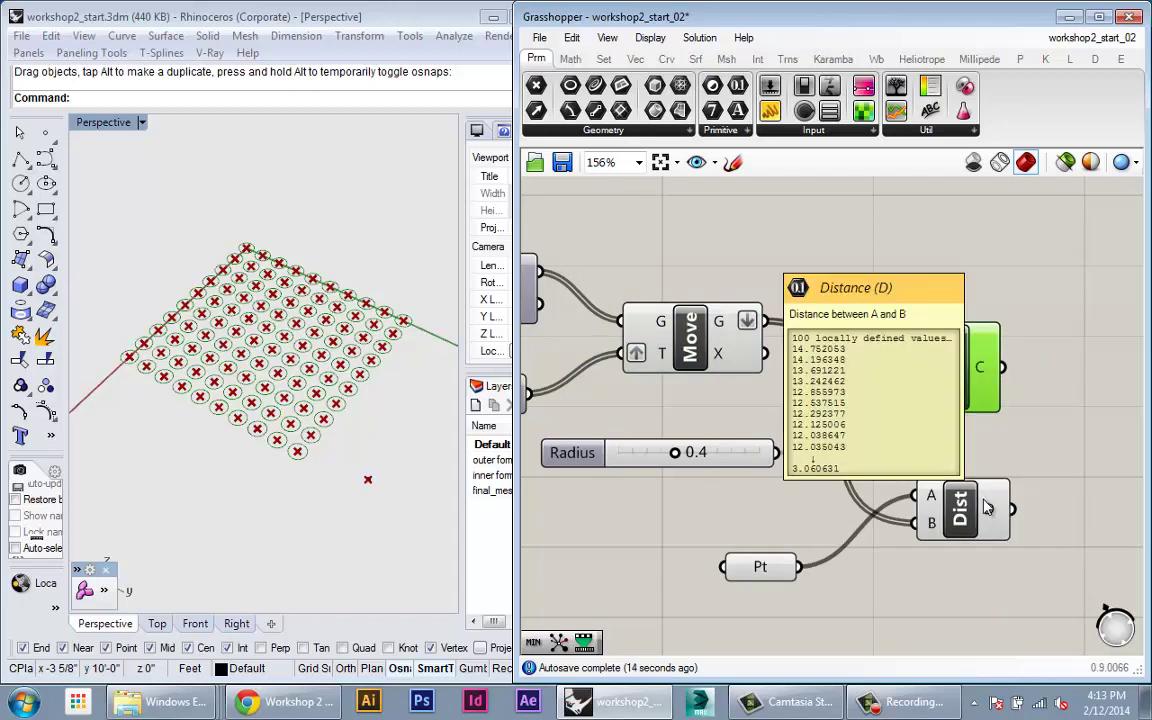
drag(987, 508, 975, 502)
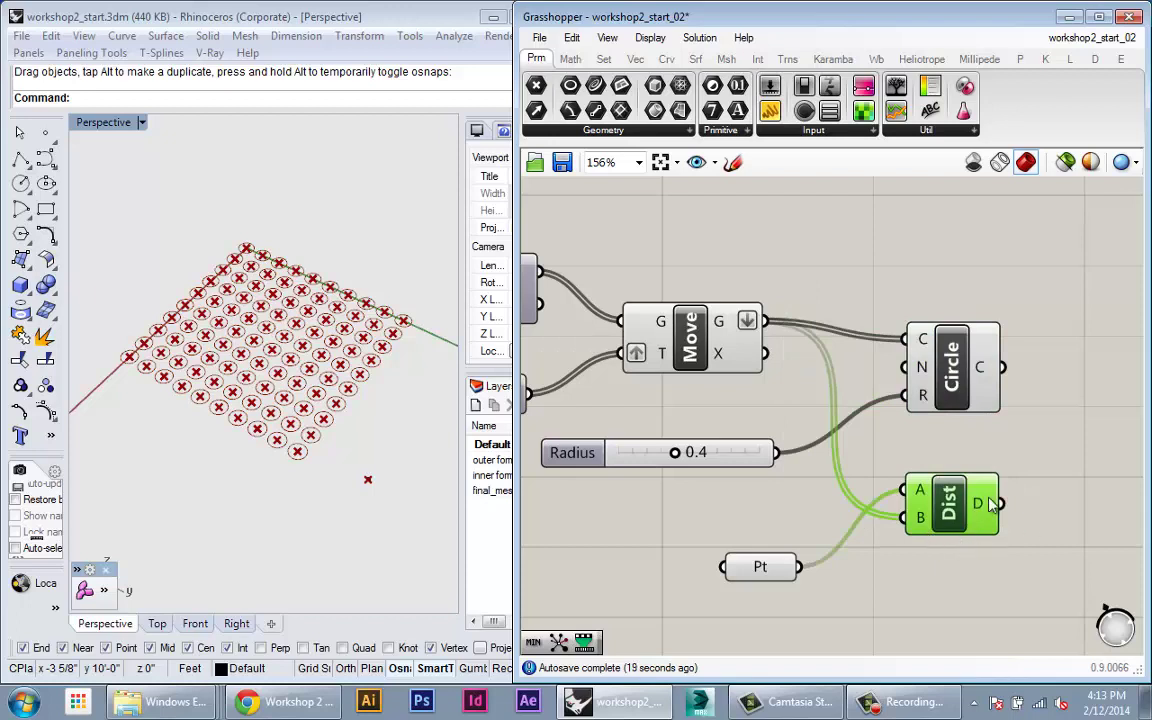
mouse_move(988, 505)
Step: Shift the Circle component well away from the Distance component to free canvas space between them
click(950, 375)
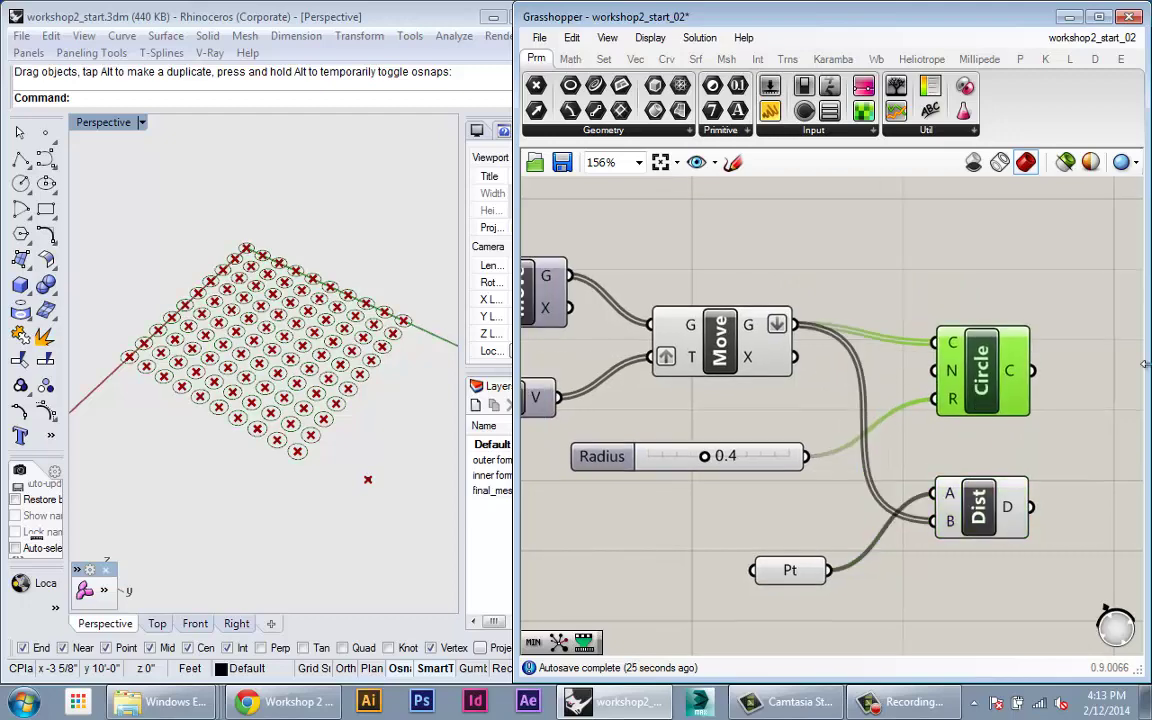
scroll(1030, 393, down, 4)
scroll(723, 400, up, 2)
right_drag(1028, 392, 825, 418)
drag(781, 371, 965, 366)
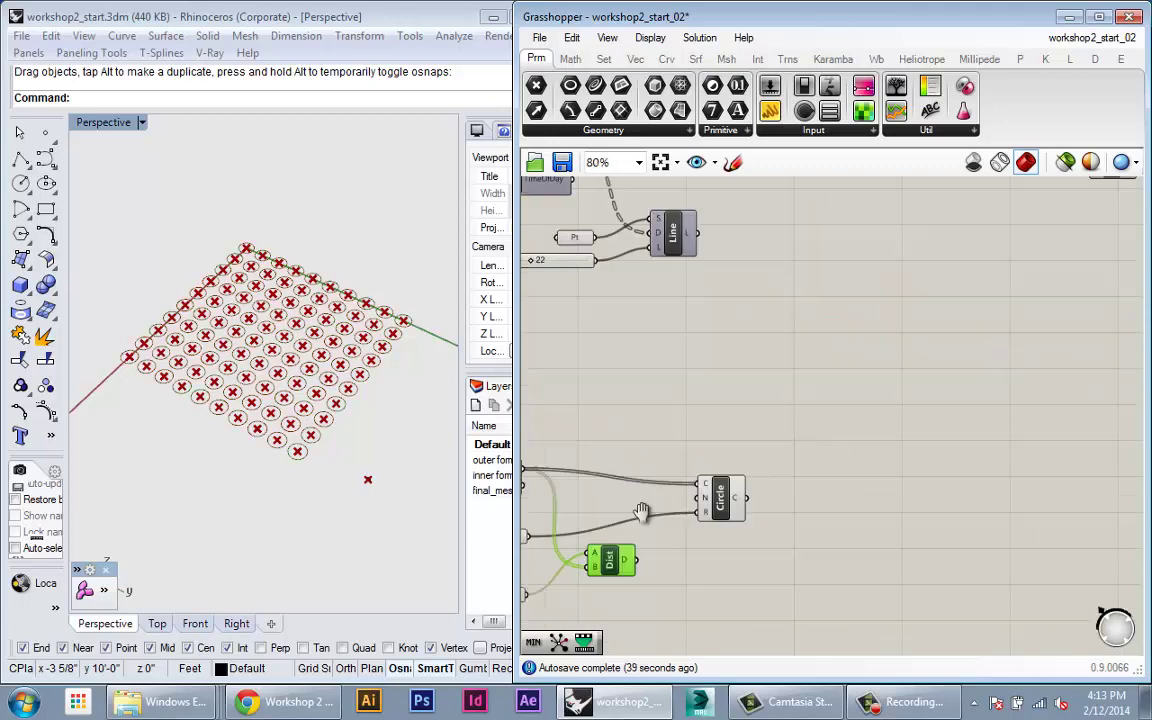
Step: Examine how the existing definition feeds its MIN and MAX values into the colour gradient's limits
scroll(711, 492, down, 2)
right_drag(930, 395, 814, 451)
scroll(1140, 296, up, 2)
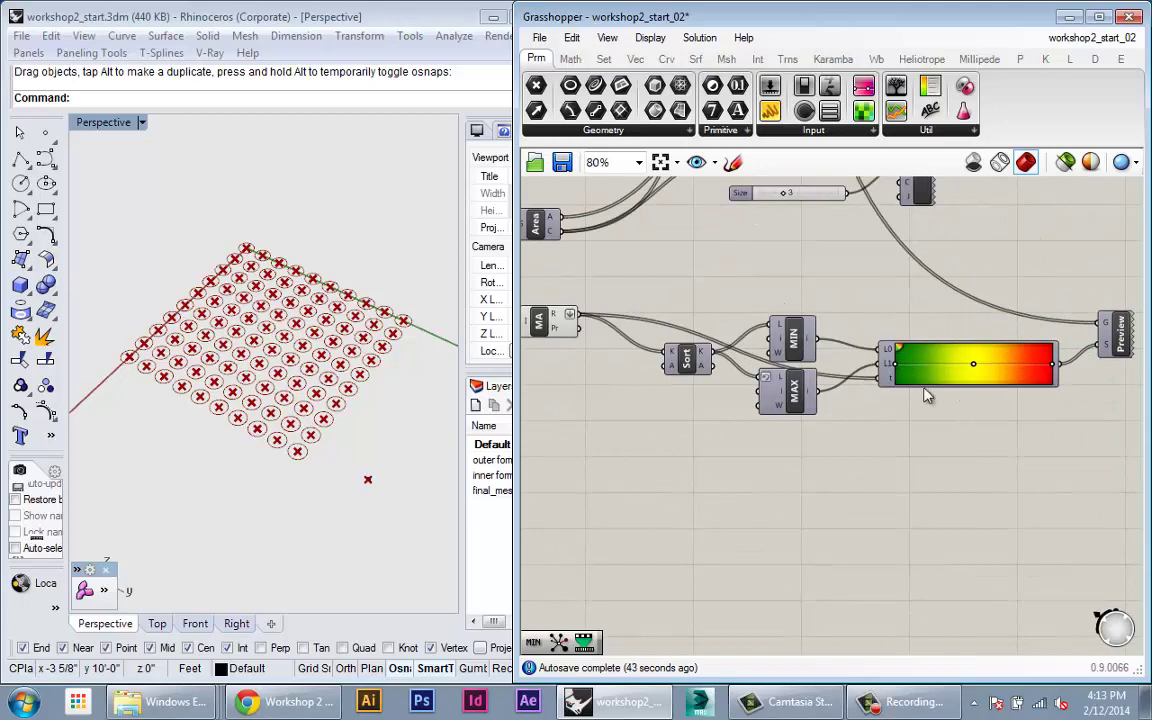
scroll(969, 375, up, 2)
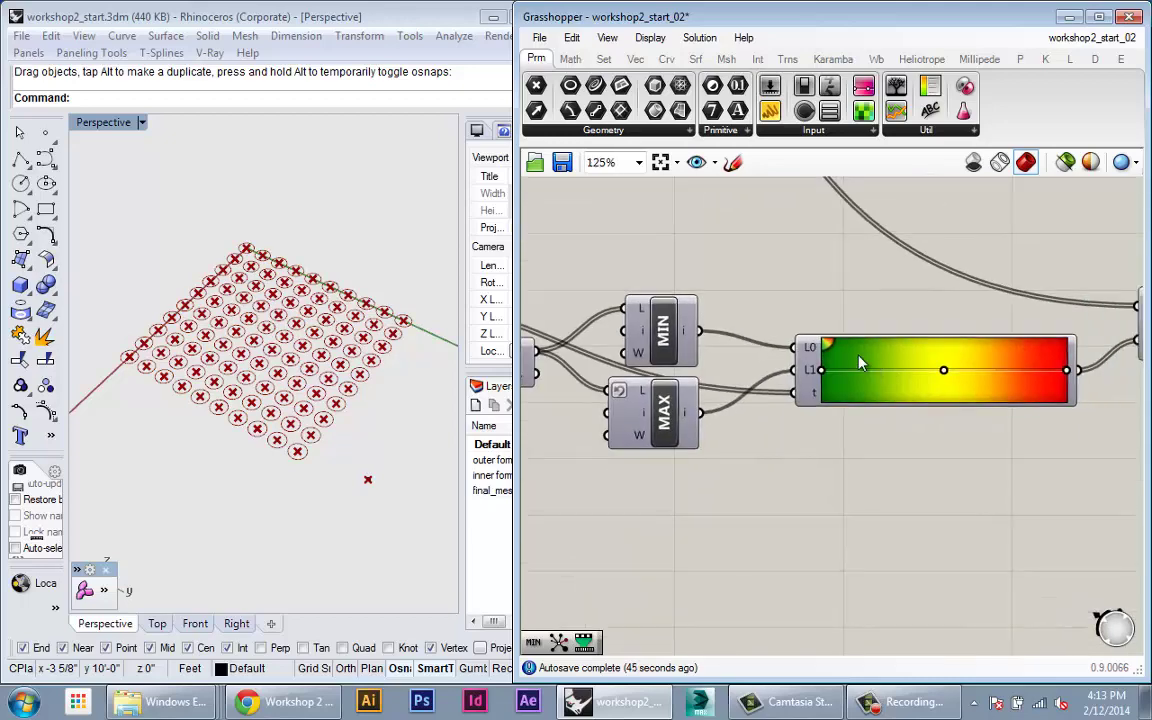
mouse_move(815, 378)
right_drag(949, 417, 884, 410)
scroll(836, 325, down, 1)
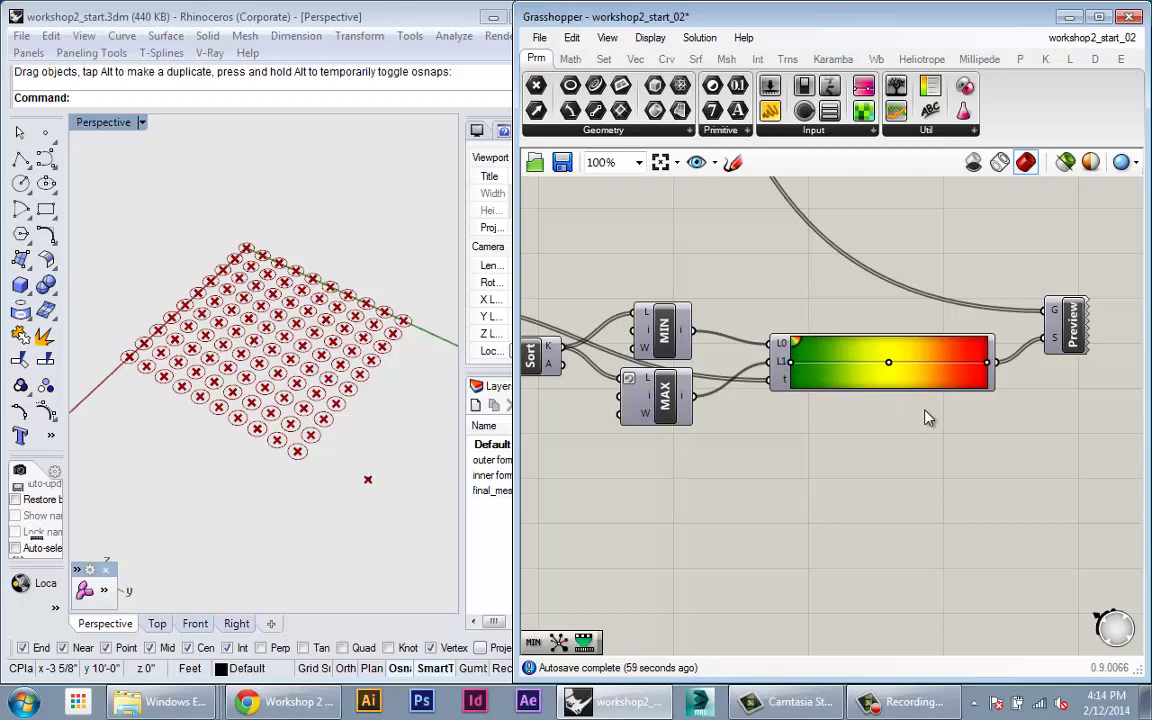
scroll(765, 247, down, 3)
scroll(777, 522, down, 2)
Step: Nudge the Distance component slightly away from the second Move and inspect its list of distances
right_drag(777, 522, 933, 419)
scroll(557, 393, up, 4)
scroll(733, 485, up, 2)
click(1012, 422)
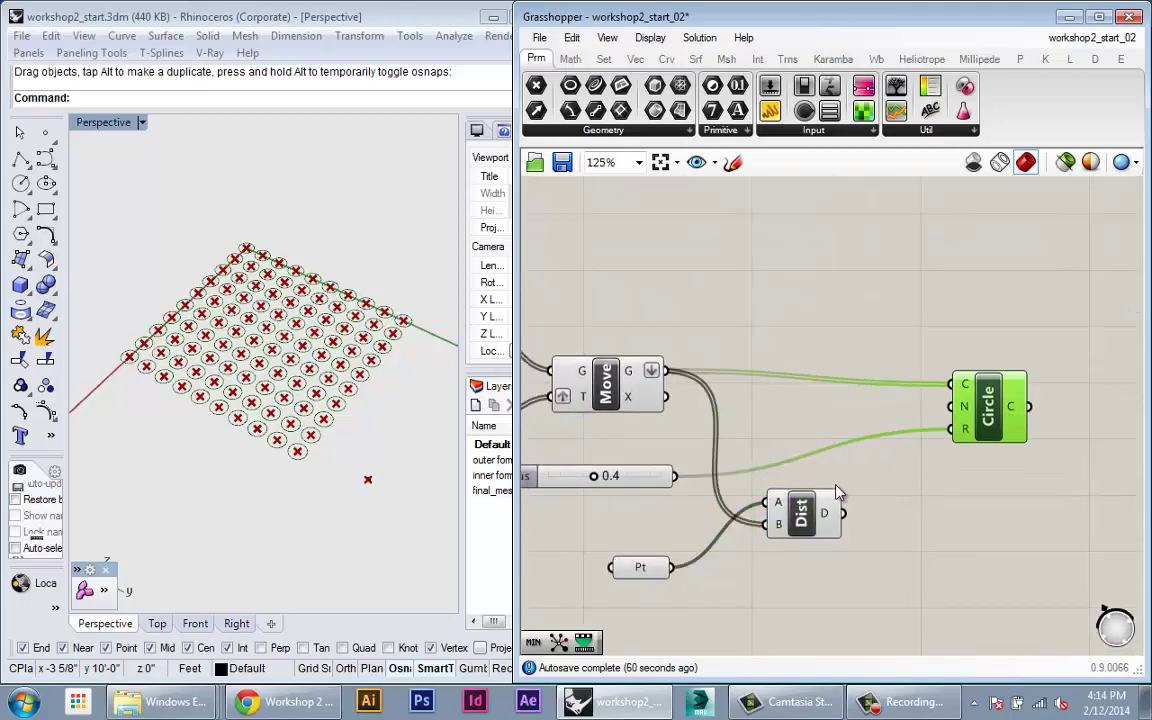
drag(822, 532, 832, 532)
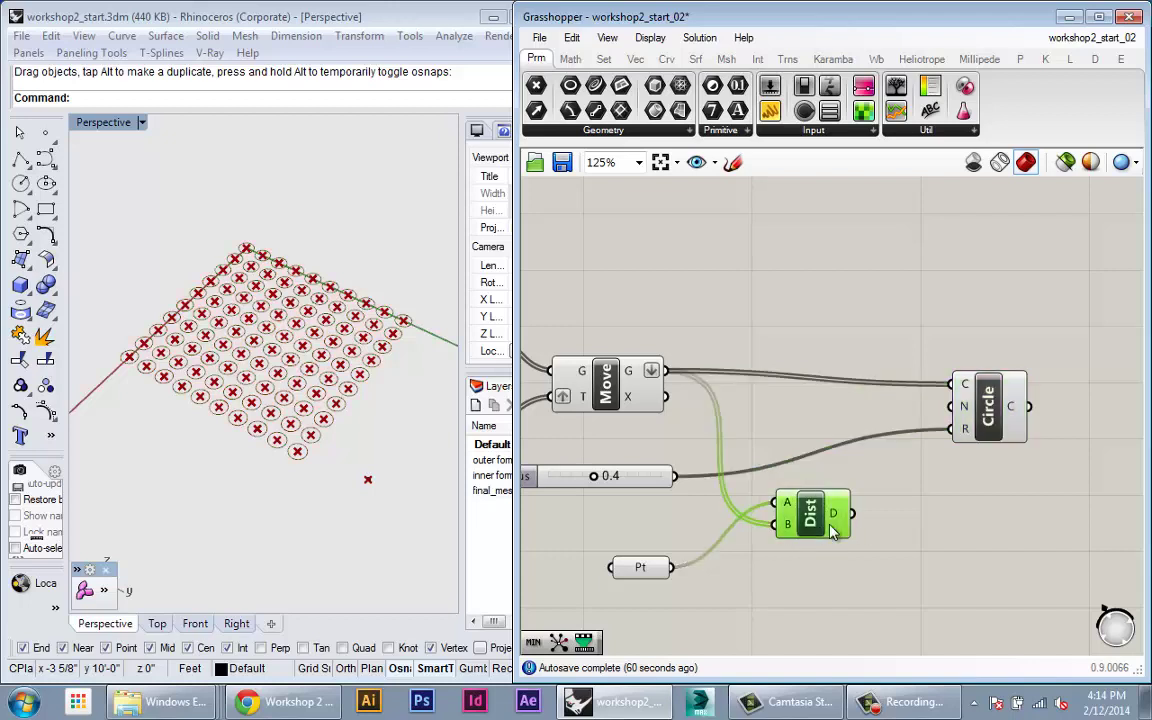
mouse_move(832, 532)
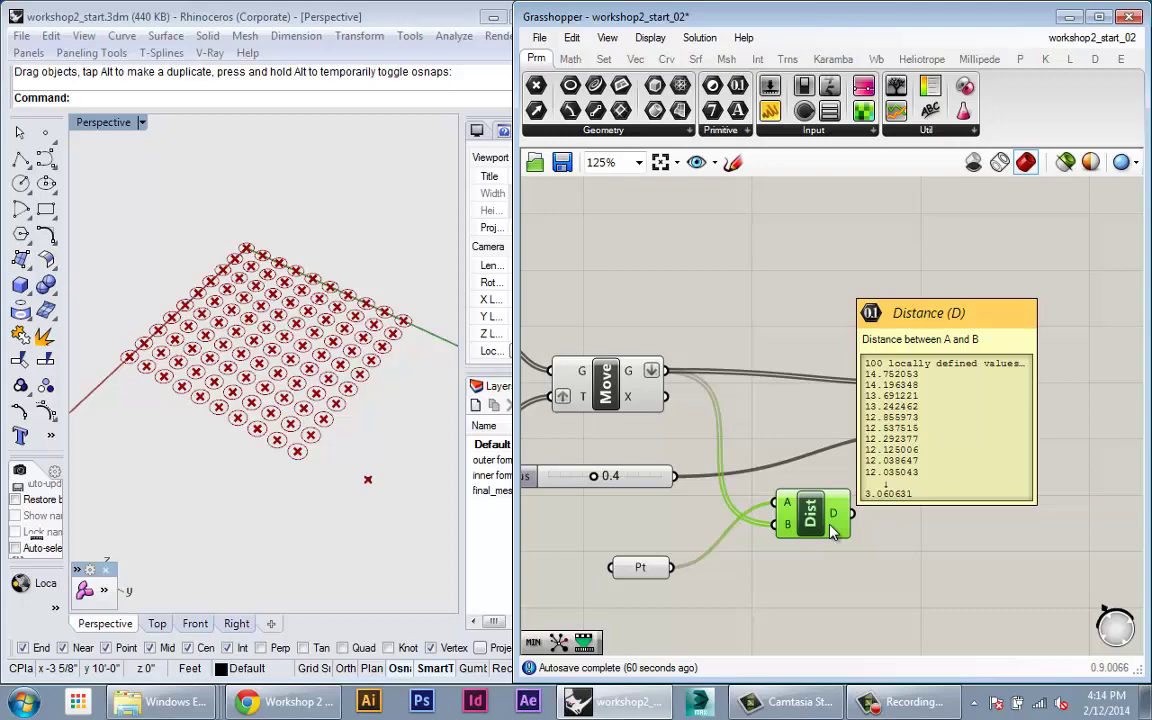
Step: Duplicate the existing Sort, MIN and MAX components and place the copies beside the Circle component
right_drag(832, 532, 678, 513)
scroll(867, 418, down, 5)
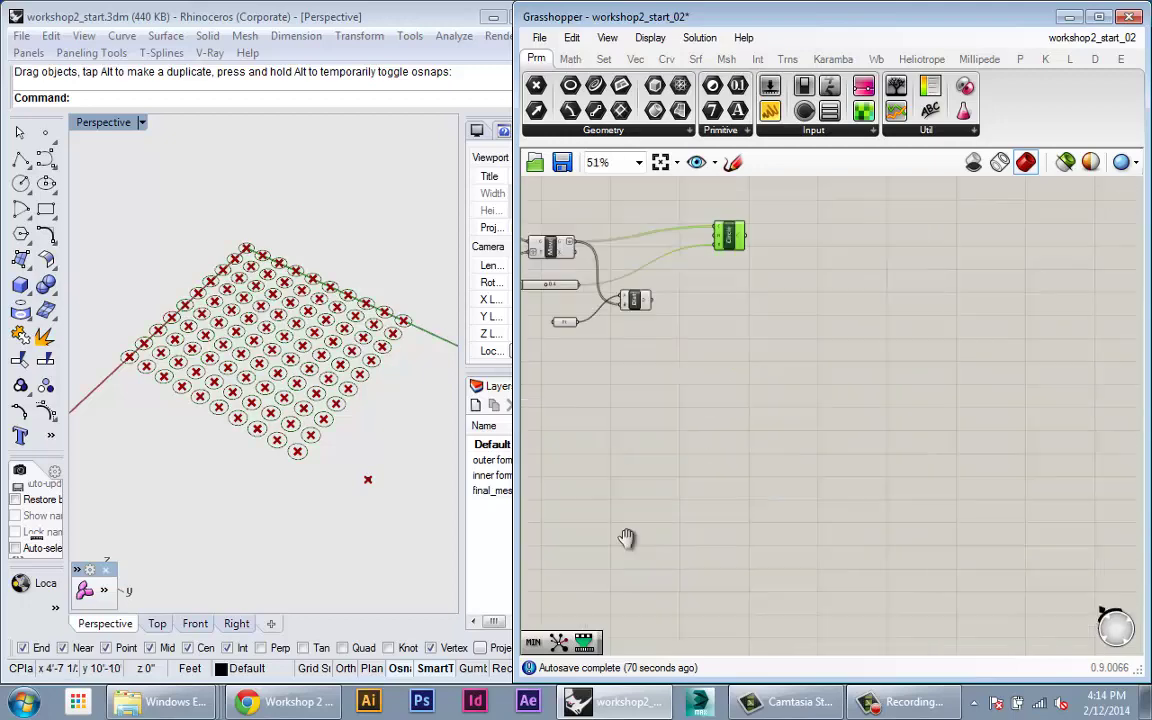
scroll(867, 418, down, 2)
right_drag(832, 240, 836, 368)
scroll(842, 393, up, 7)
drag(823, 545, 664, 379)
scroll(745, 462, down, 2)
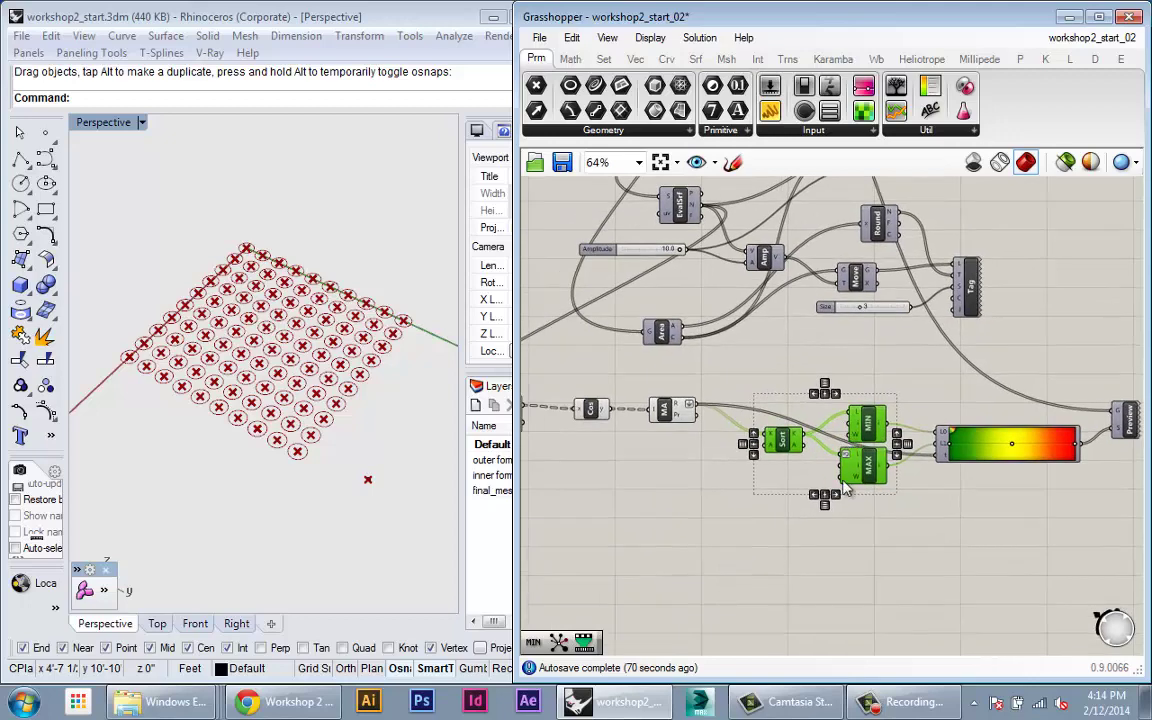
mouse_move(845, 488)
scroll(845, 488, up, 3)
scroll(925, 362, down, 4)
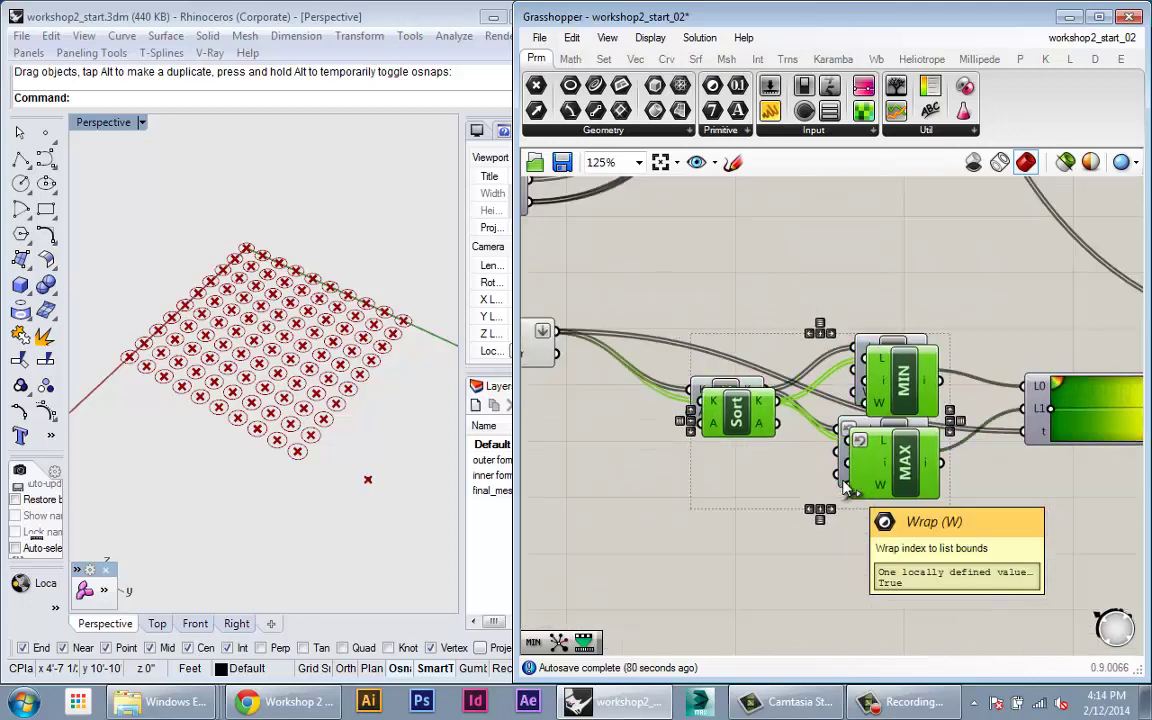
drag(925, 362, 778, 554)
right_drag(778, 554, 901, 482)
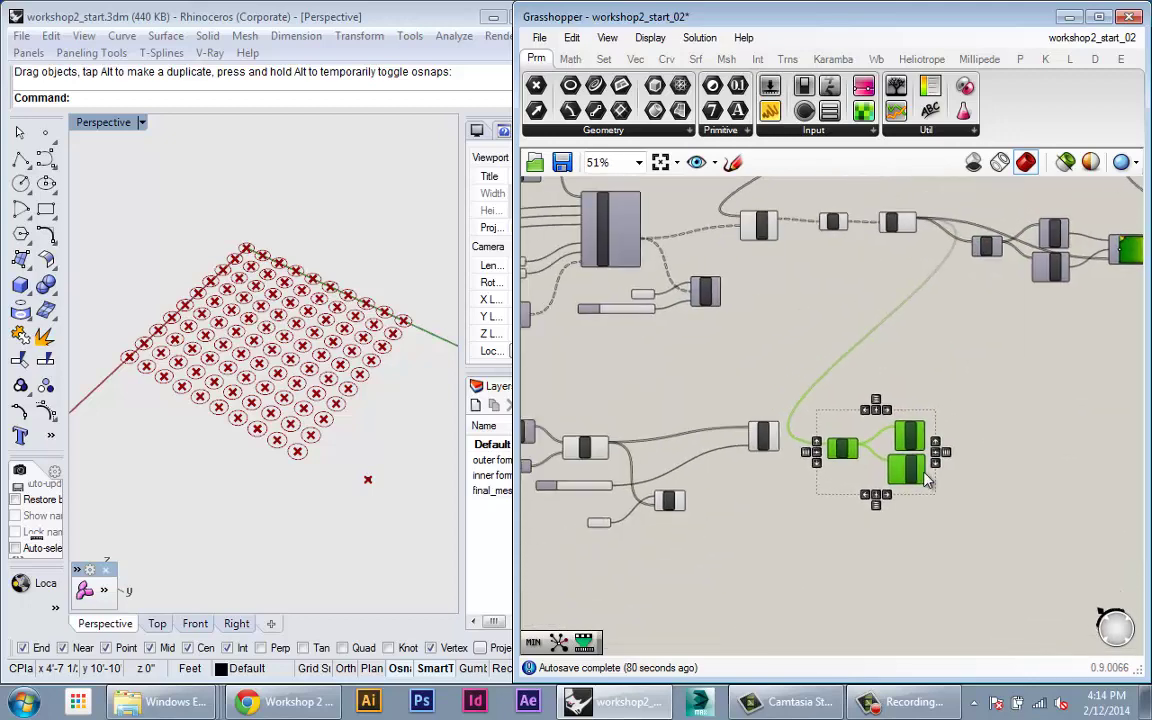
scroll(906, 490, up, 4)
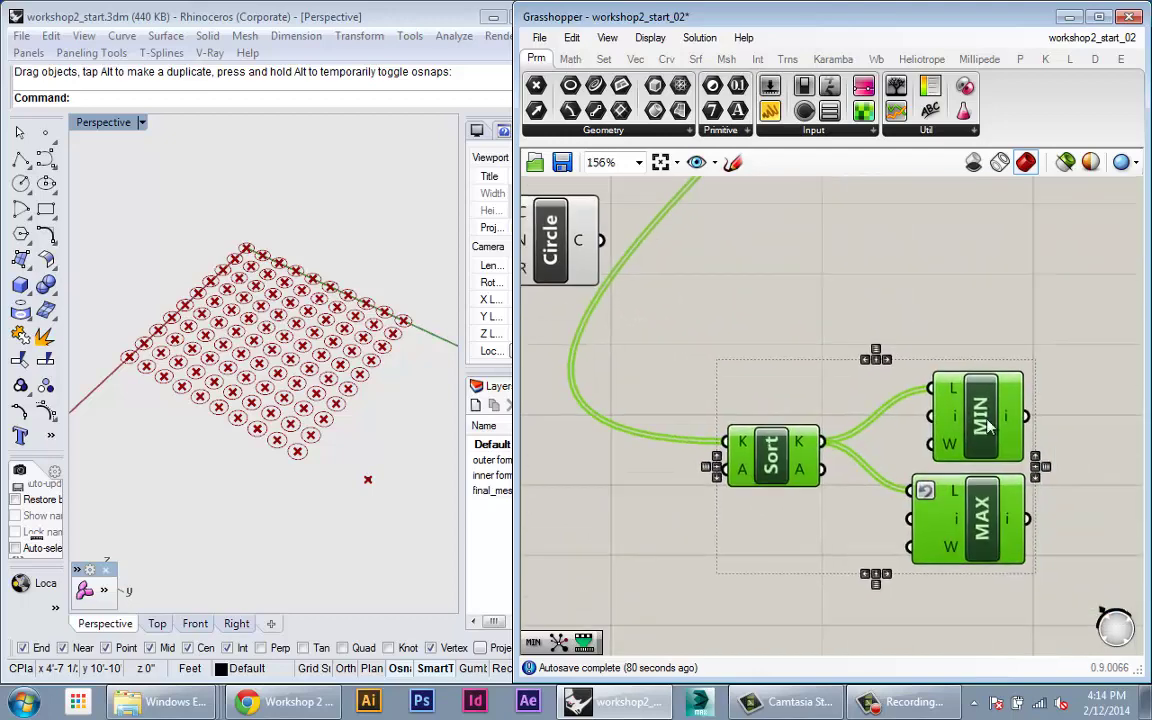
Step: Connect the Distance output to the K input of the copied Sort component, replacing its old source
click(888, 248)
scroll(924, 387, down, 3)
scroll(768, 316, up, 2)
right_drag(793, 403, 913, 384)
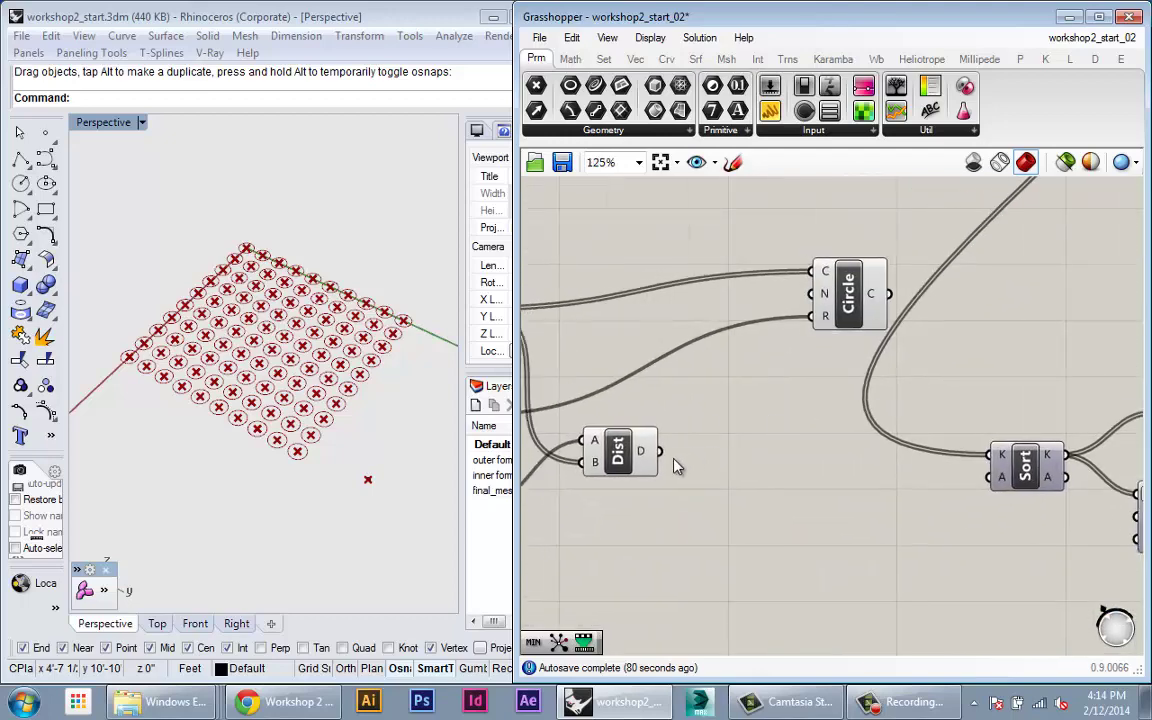
drag(661, 452, 994, 460)
Step: Move the copied Sort, MIN and MAX components next to Distance and inspect the minimum and maximum outputs
scroll(970, 457, down, 2)
right_drag(968, 457, 756, 399)
drag(954, 528, 619, 404)
click(578, 432)
scroll(630, 420, up, 2)
right_drag(630, 420, 702, 439)
mouse_move(904, 396)
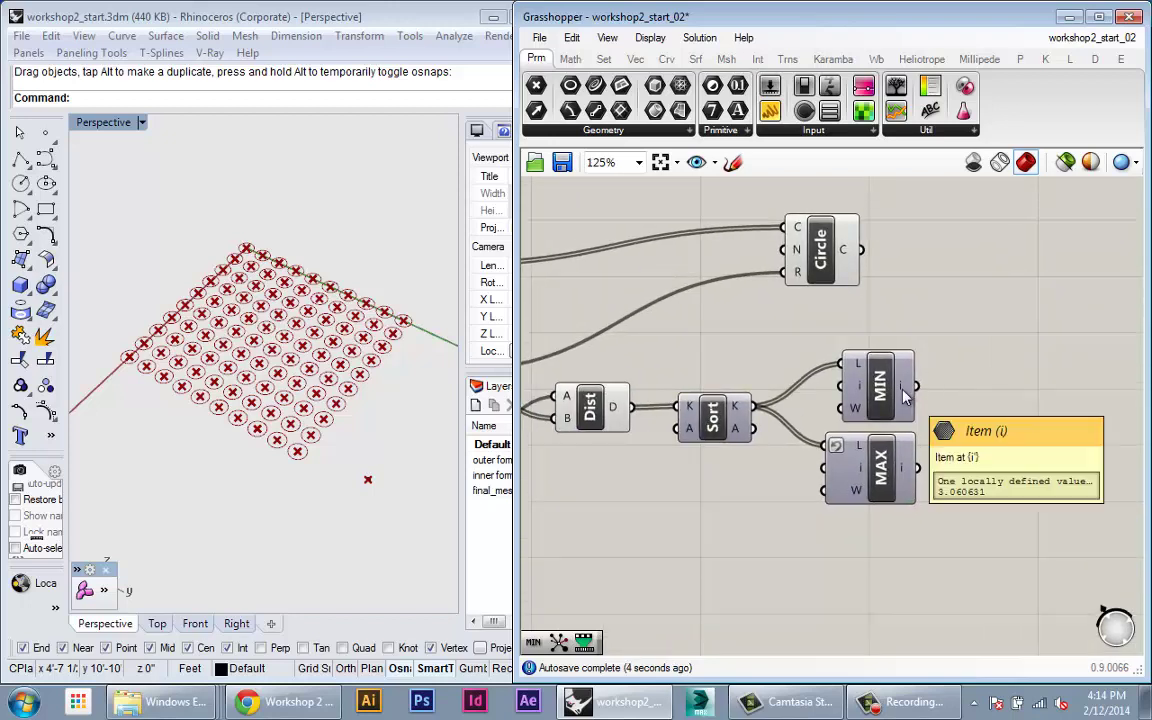
mouse_move(904, 463)
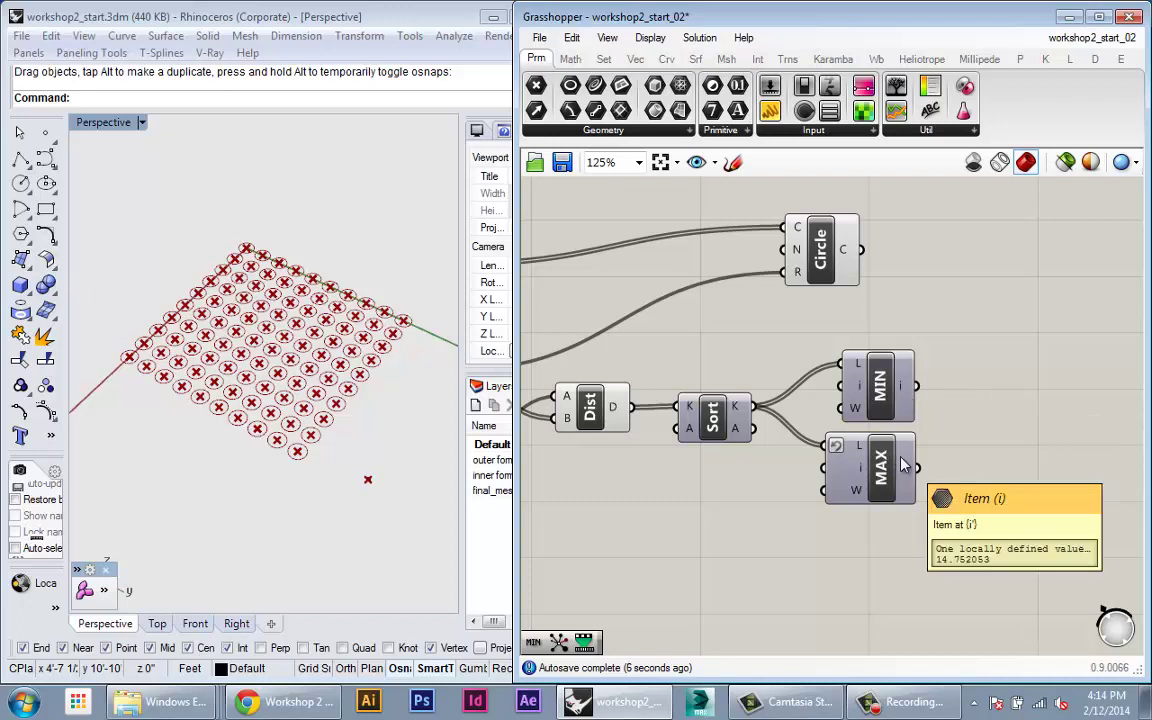
scroll(903, 463, down, 2)
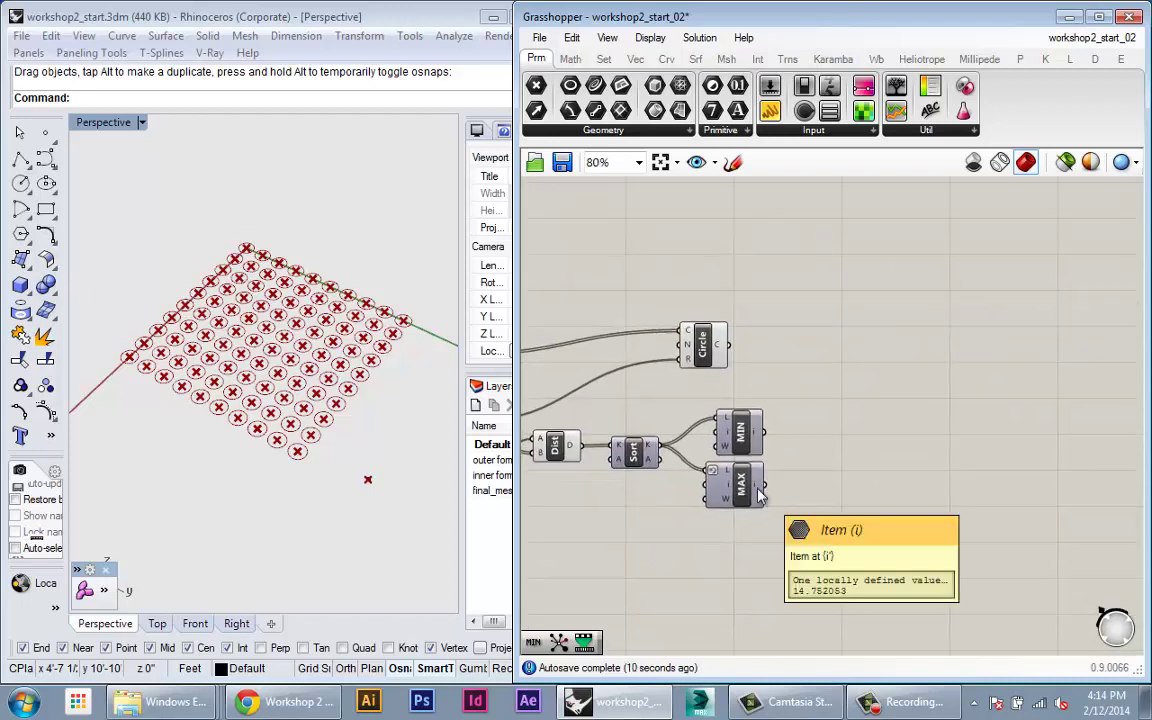
Step: Find Remap Numbers by searching for "remap" and place the component some distance beyond MIN and MAX
right_drag(818, 429, 951, 437)
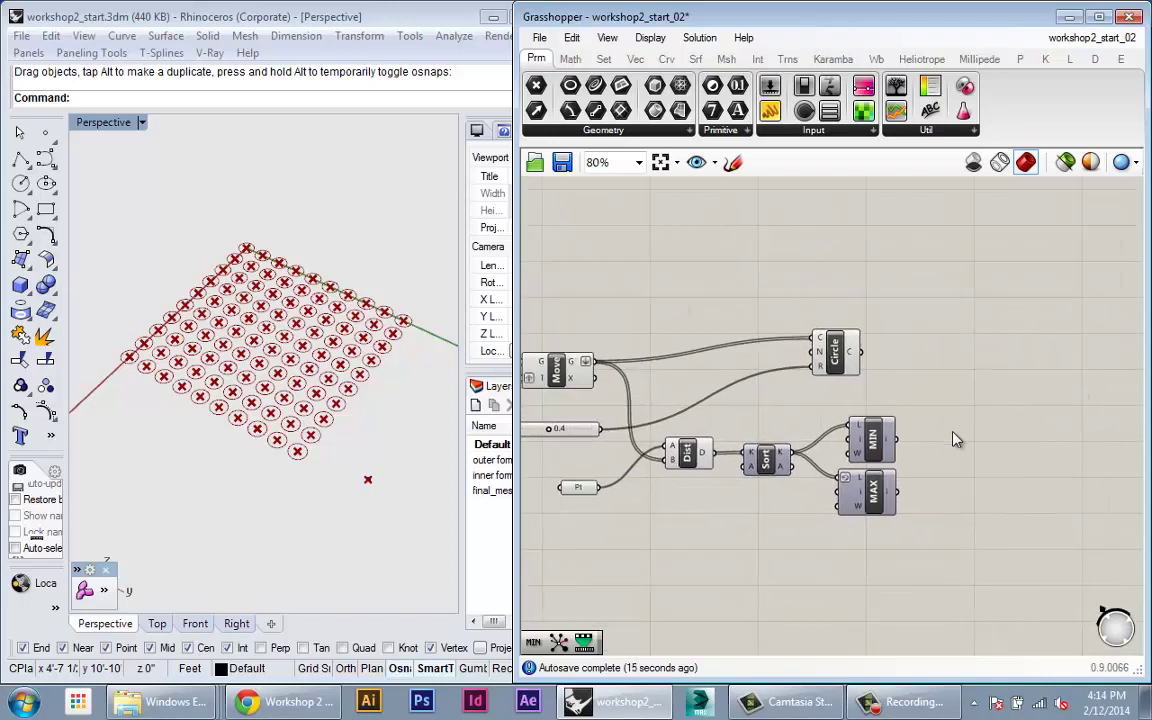
double_click(944, 455)
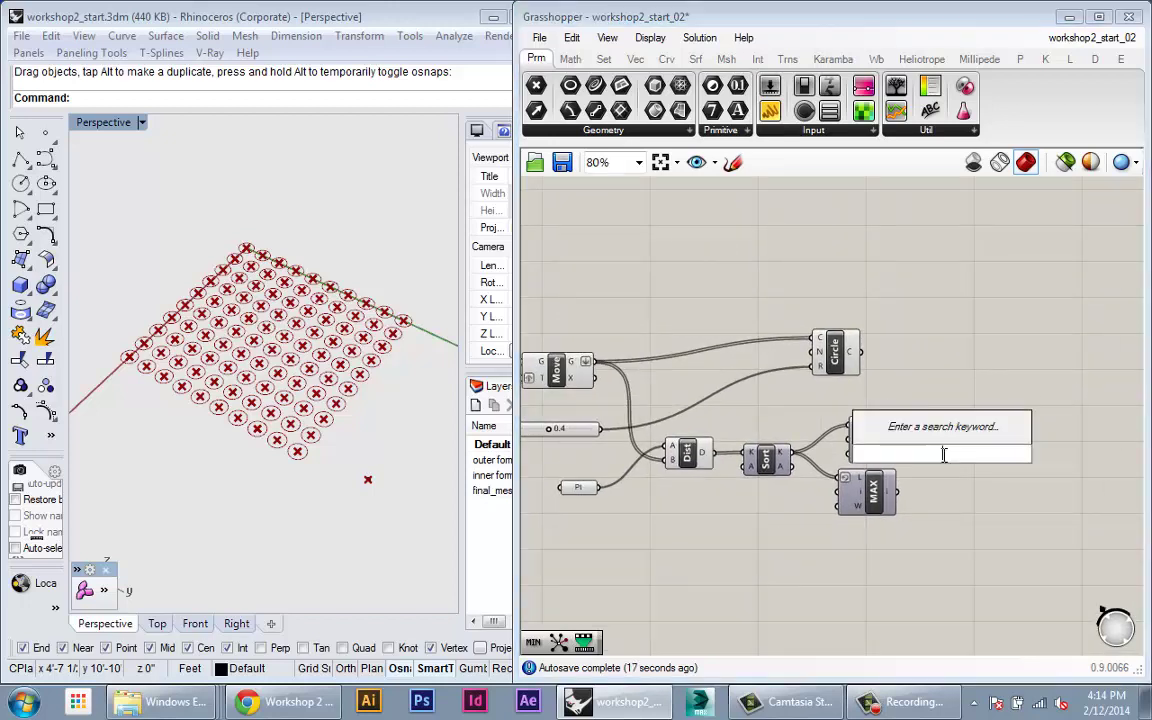
text(map)
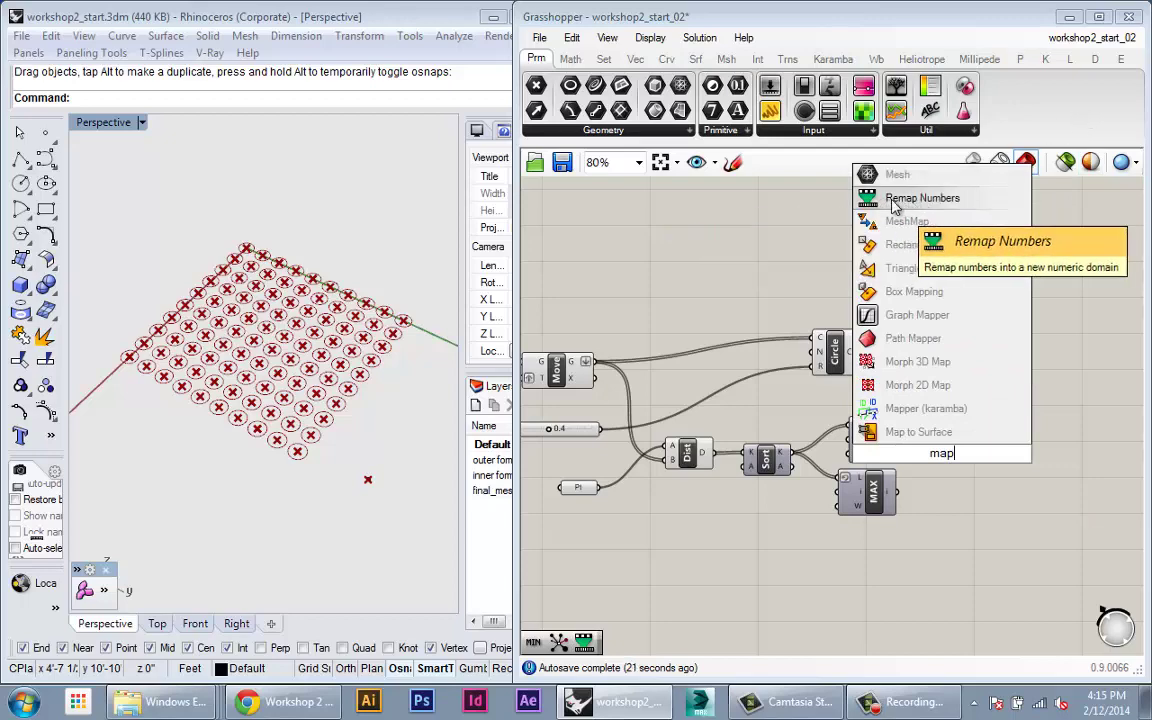
key(BackSpace)
key(BackSpace)
key(BackSpace)
text(remap)
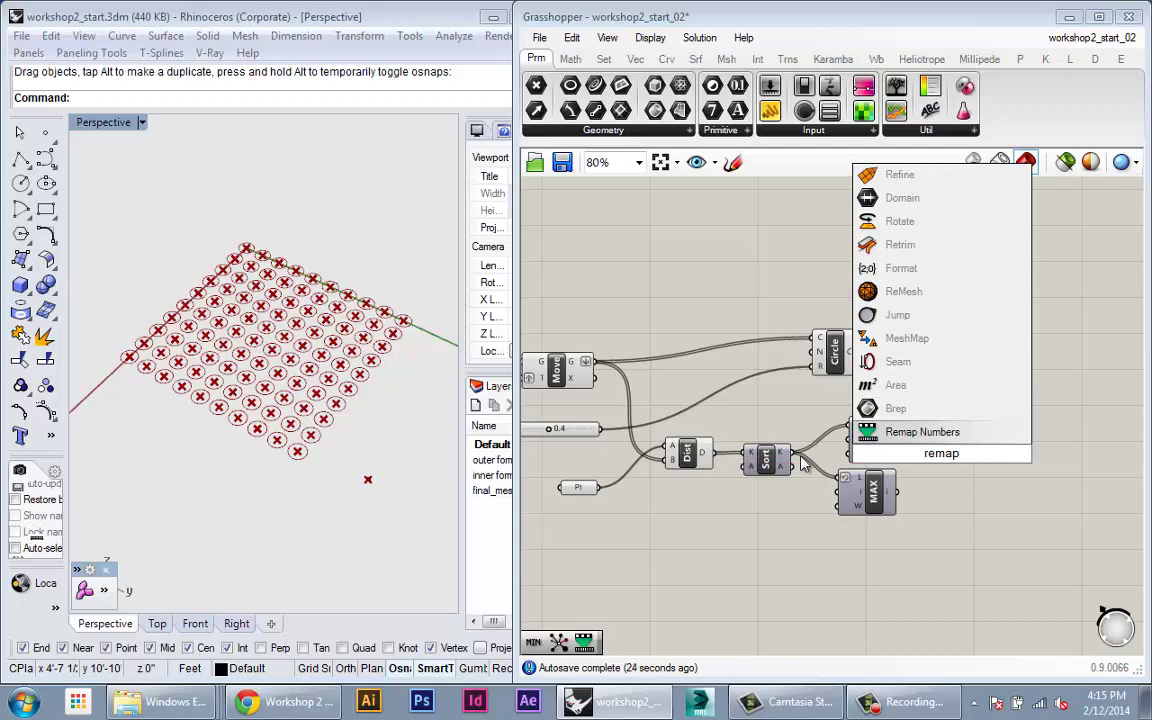
click(915, 434)
scroll(916, 478, up, 5)
right_drag(916, 480, 822, 485)
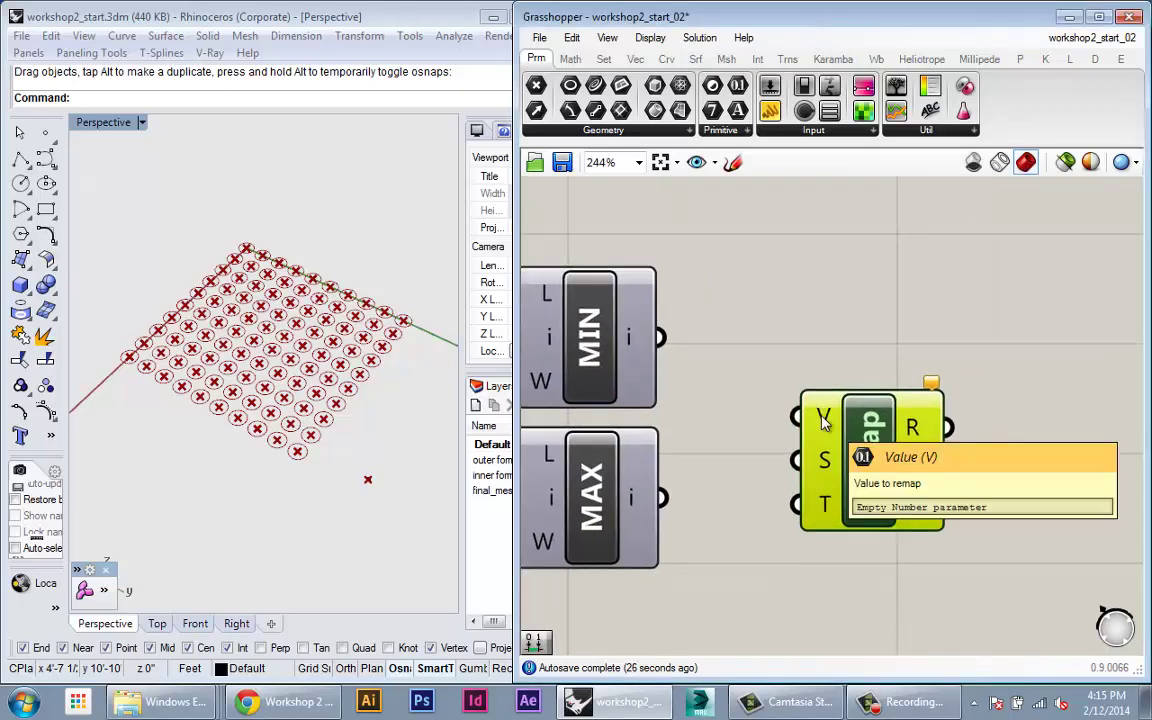
scroll(822, 420, down, 2)
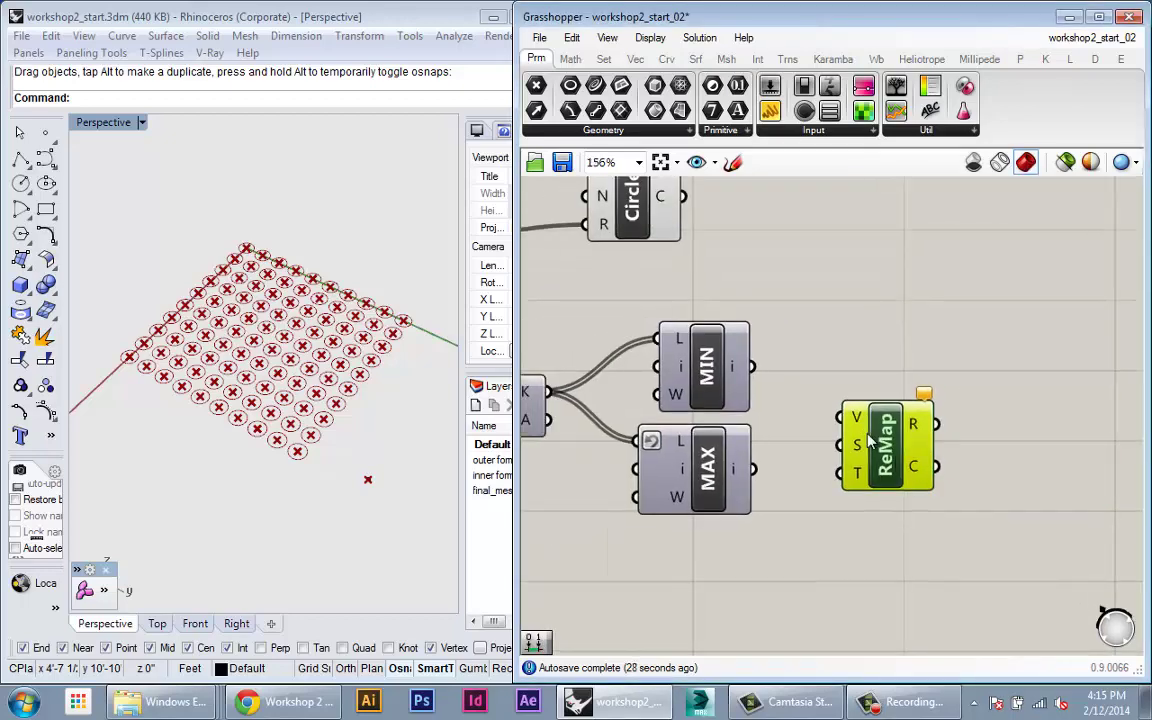
drag(846, 418, 878, 418)
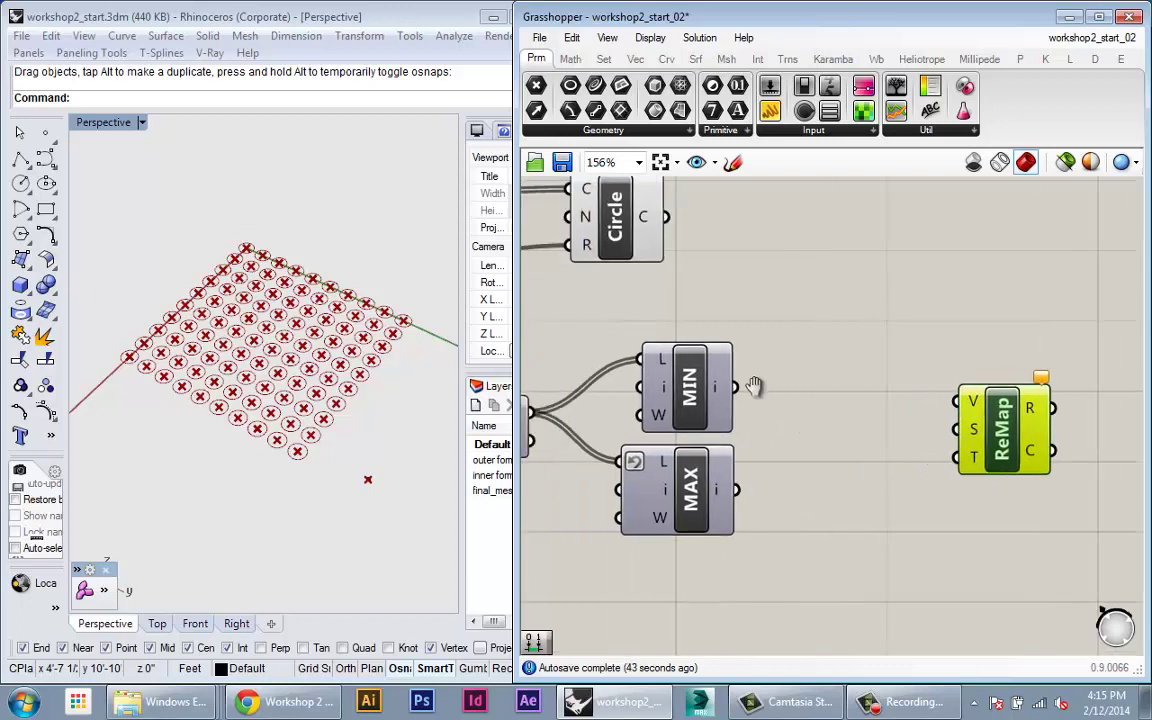
Step: Inspect the MIN and MAX outputs and Remap's target domain, and move Remap farther away to leave room for another component
right_drag(754, 388, 825, 391)
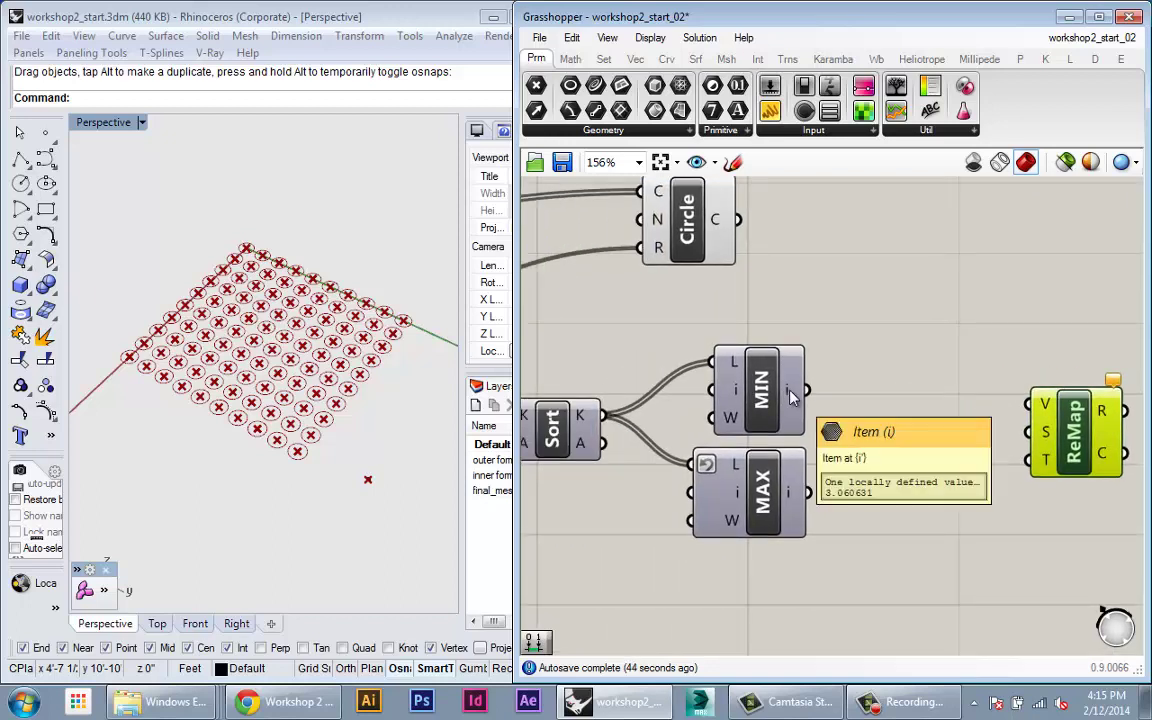
mouse_move(788, 497)
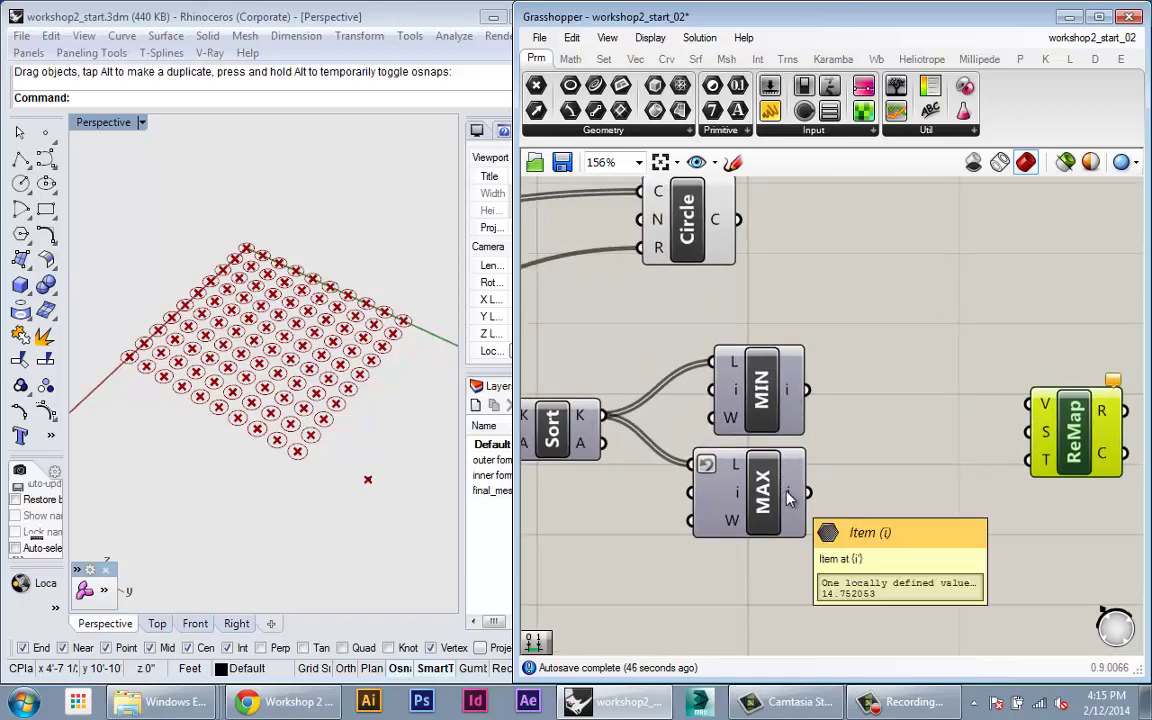
scroll(788, 497, down, 3)
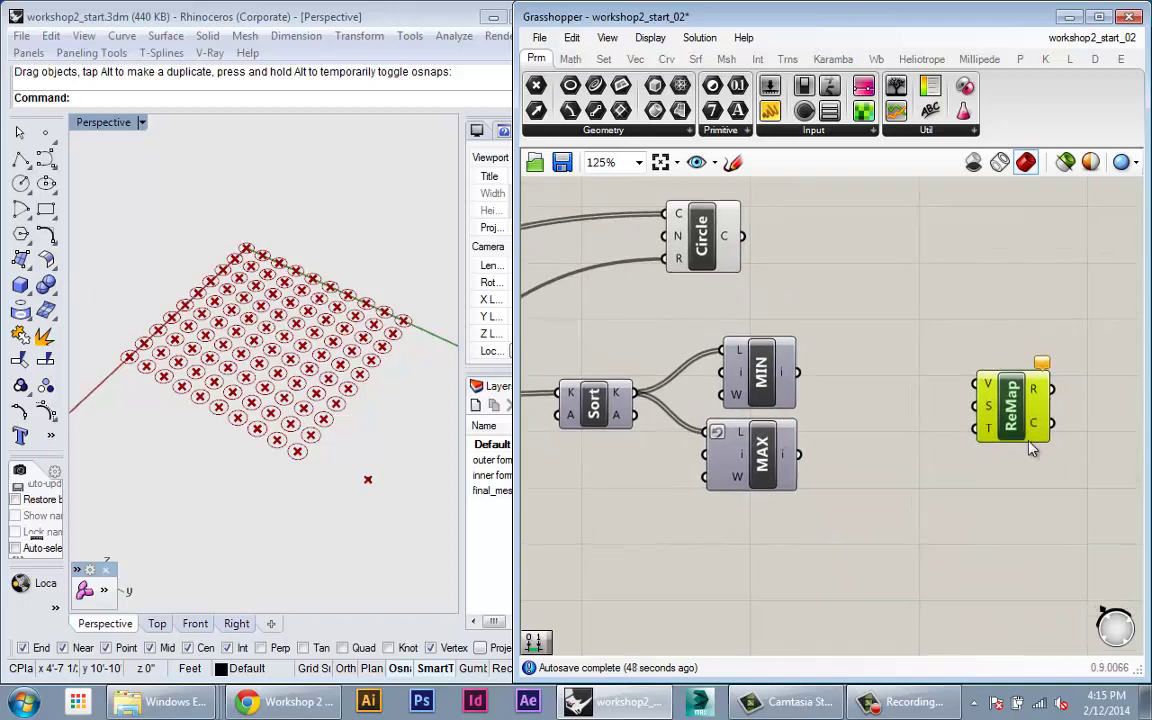
mouse_move(988, 455)
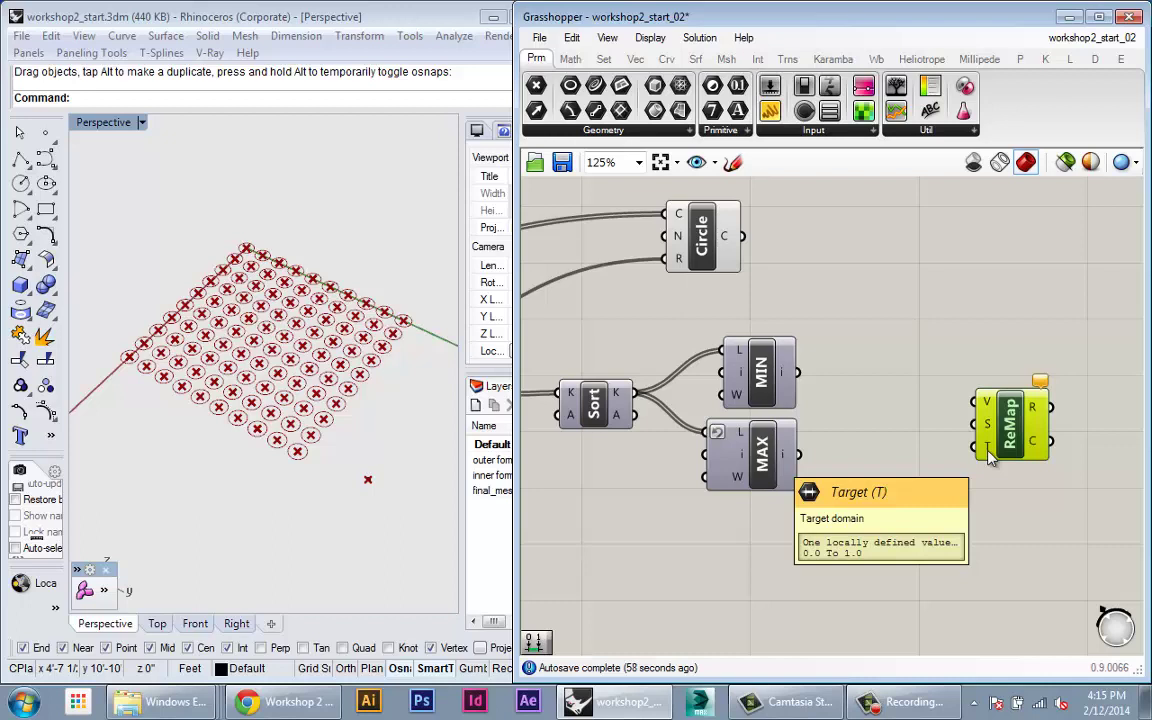
drag(988, 455, 943, 473)
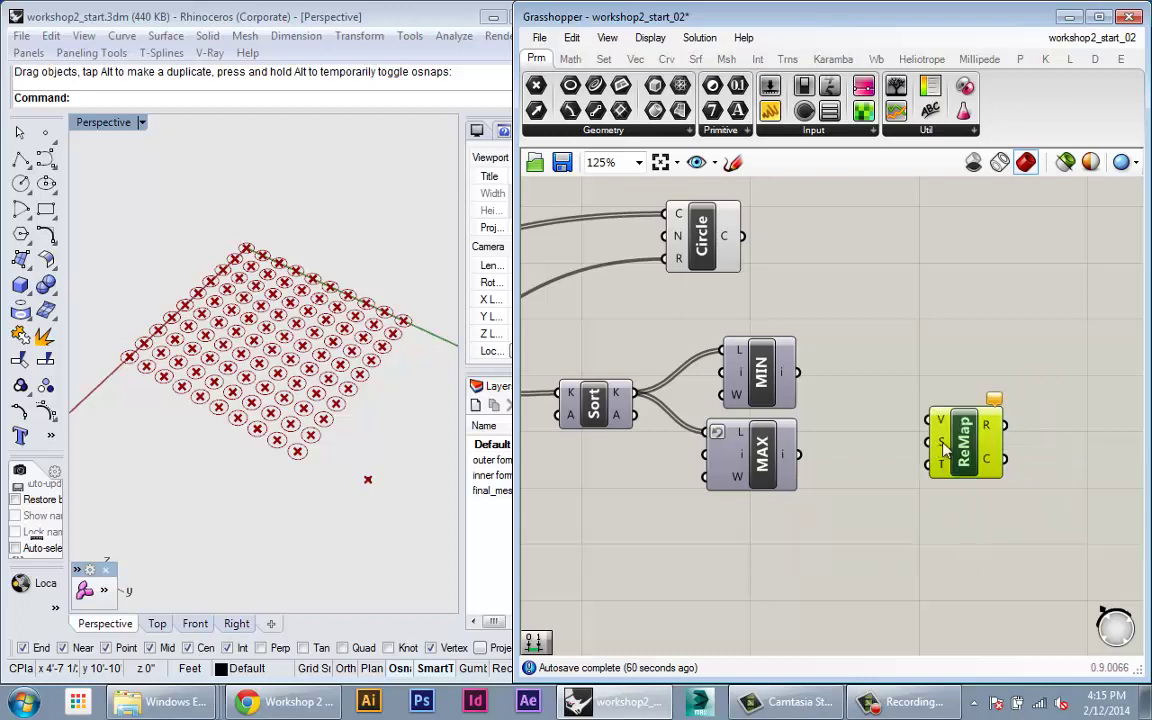
drag(943, 450, 957, 422)
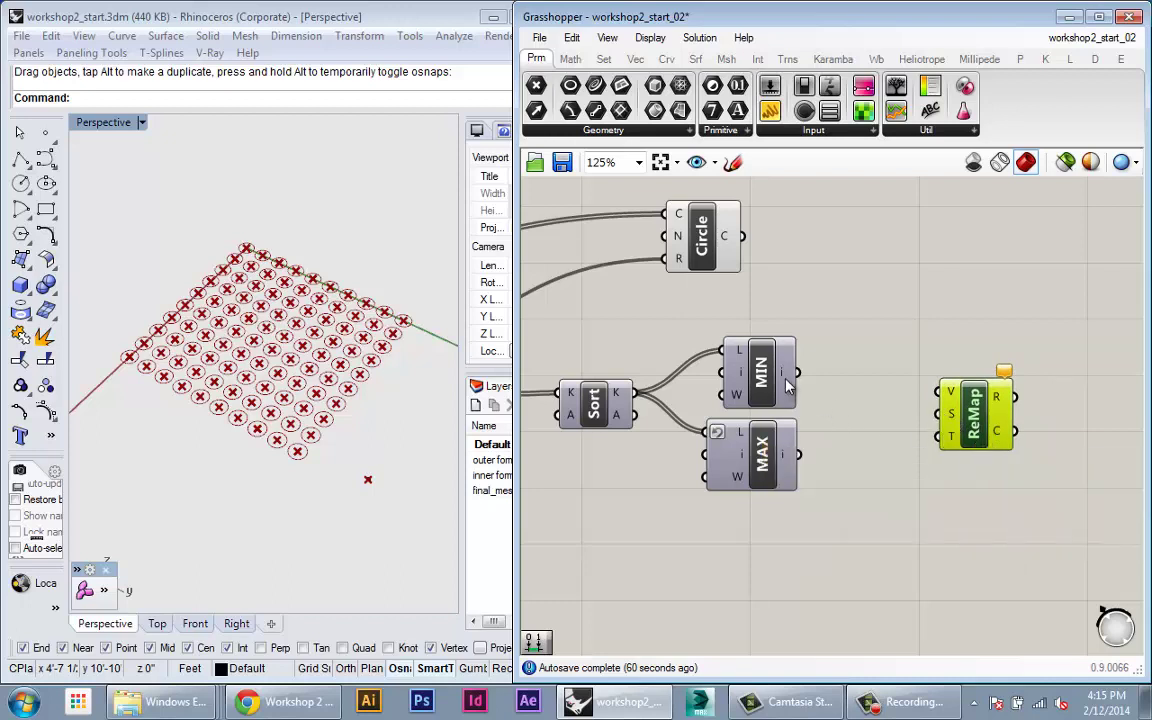
mouse_move(787, 387)
drag(997, 425, 1069, 413)
Step: Add a Construct Domain component between MIN/MAX and Remap, connecting the MIN item to A and the MAX item to B
double_click(897, 397)
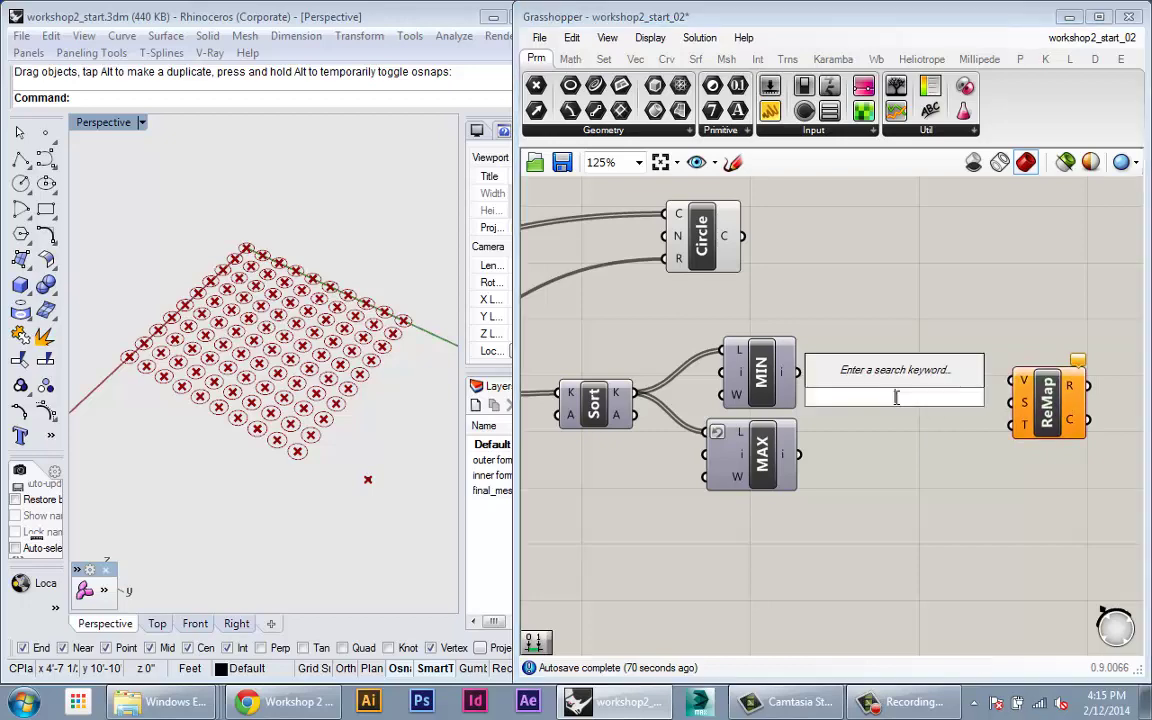
text(domain)
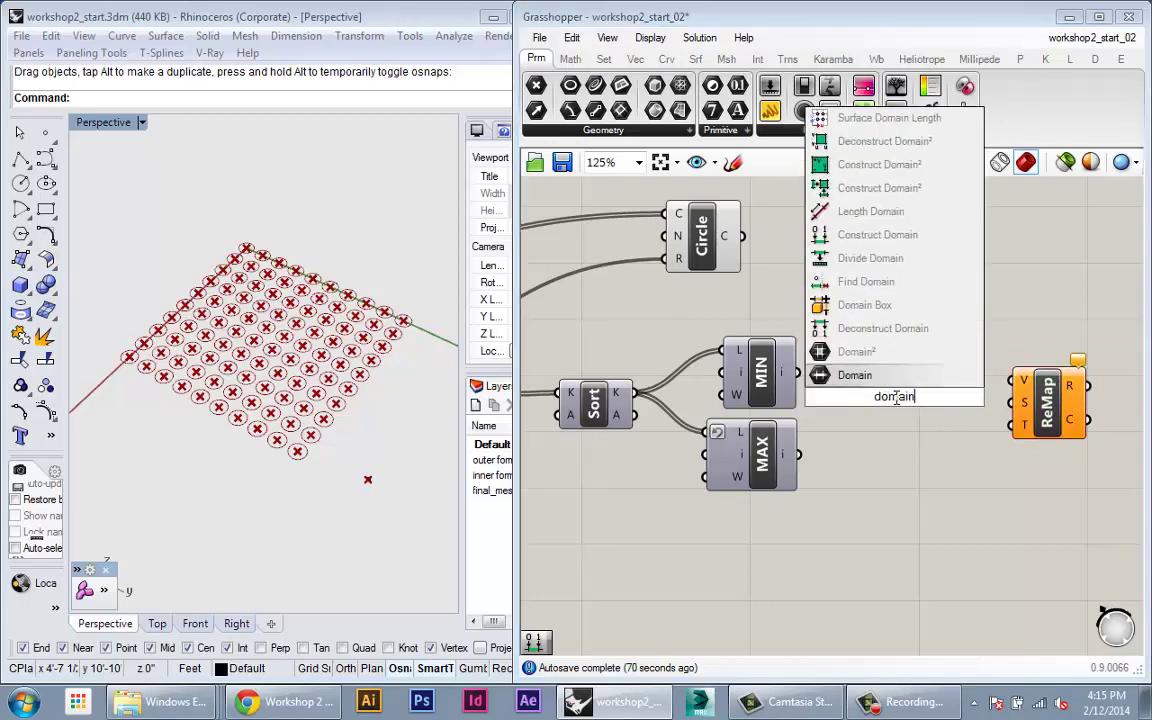
click(848, 238)
mouse_move(914, 426)
mouse_down()
mouse_move(899, 430)
mouse_move(917, 437)
mouse_up()
drag(811, 372, 876, 401)
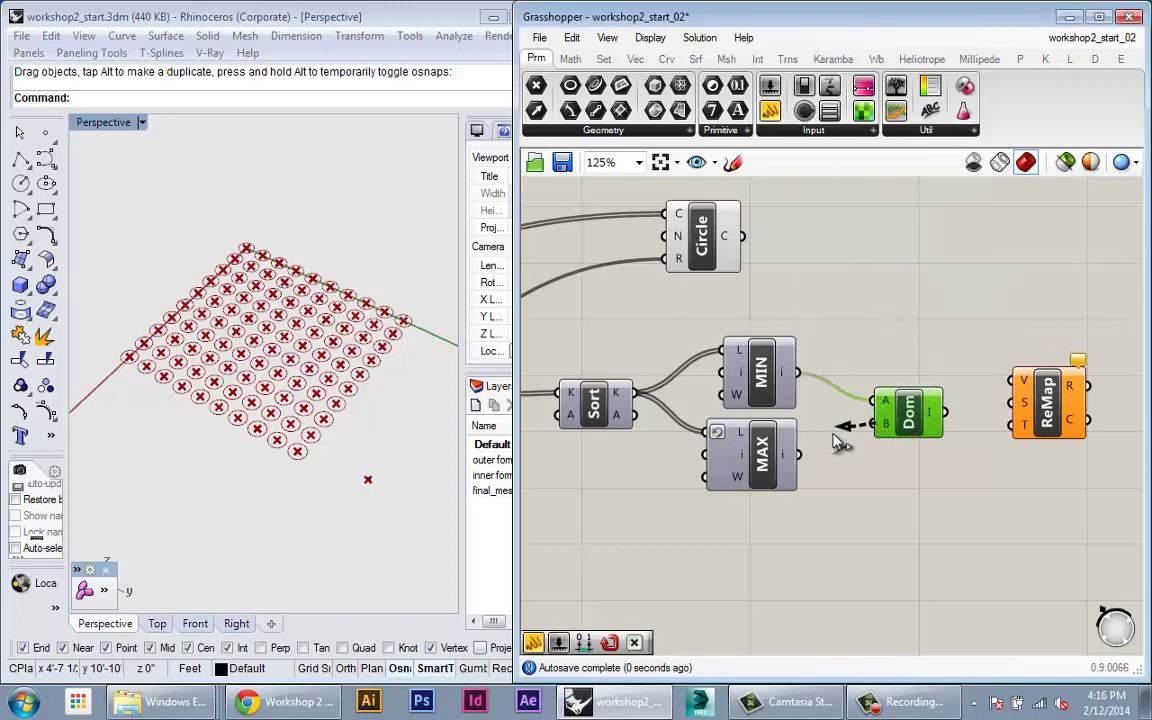
drag(828, 455, 876, 423)
mouse_move(930, 420)
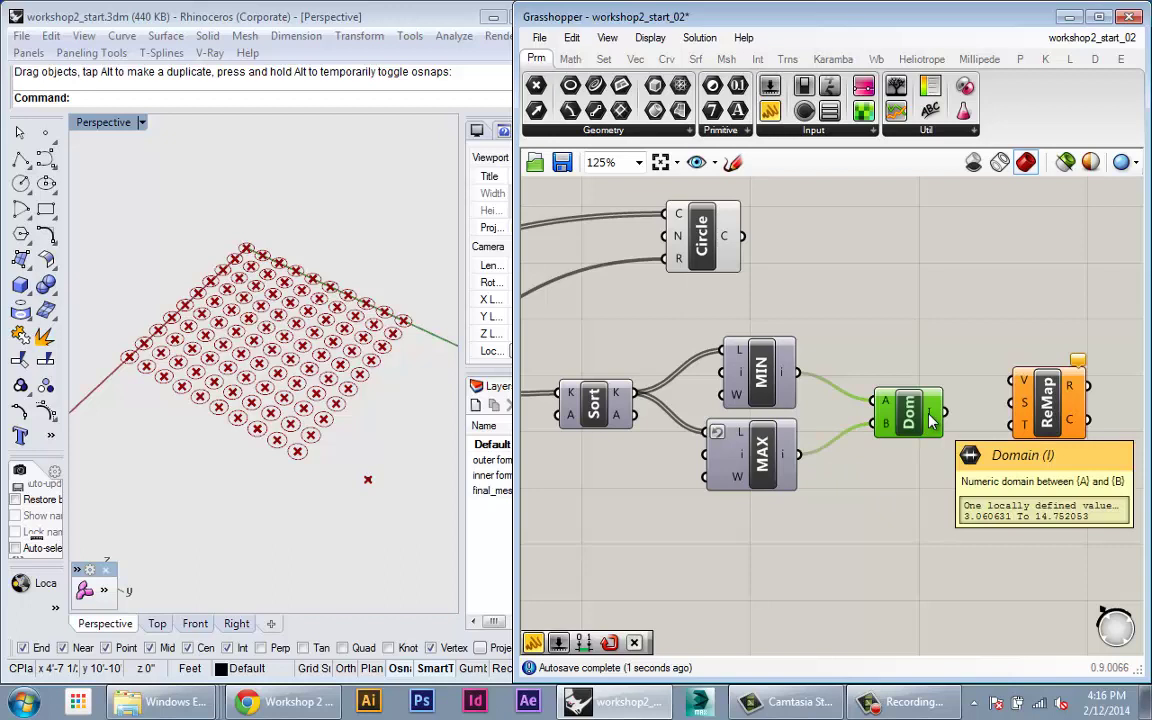
Step: Connect the Domain output to Remap's Source (S) input and reposition Remap below the level of the Domain component
drag(1053, 419, 1033, 424)
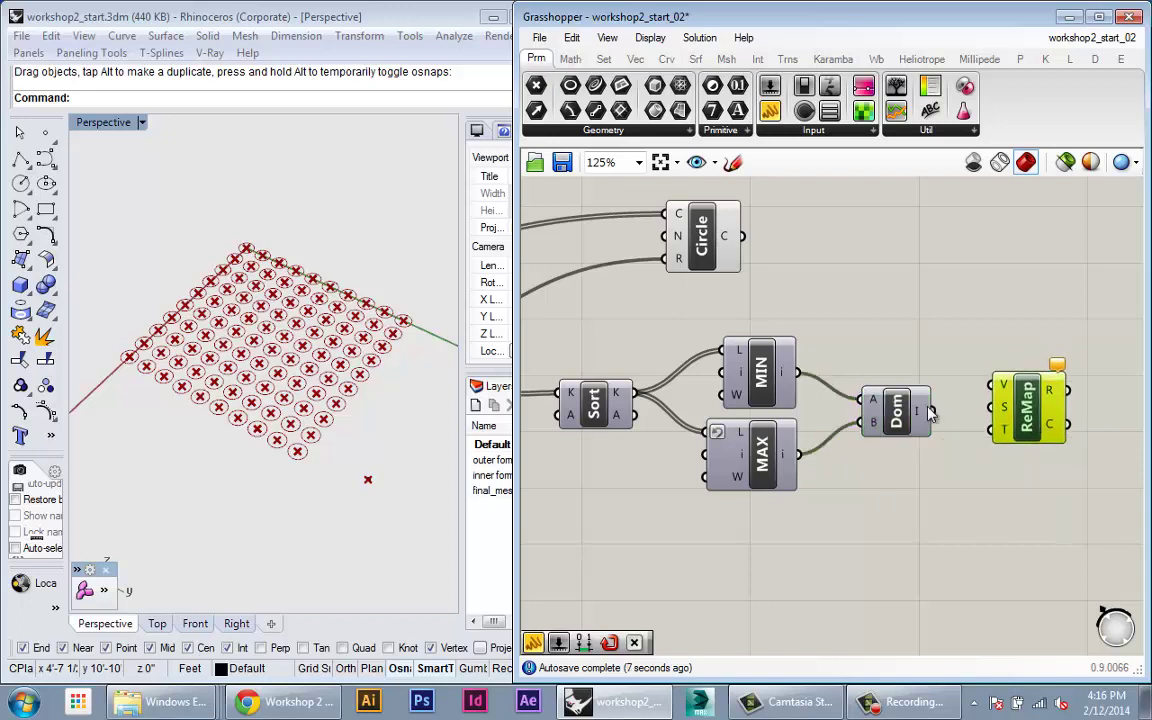
drag(932, 411, 1029, 378)
click(965, 354)
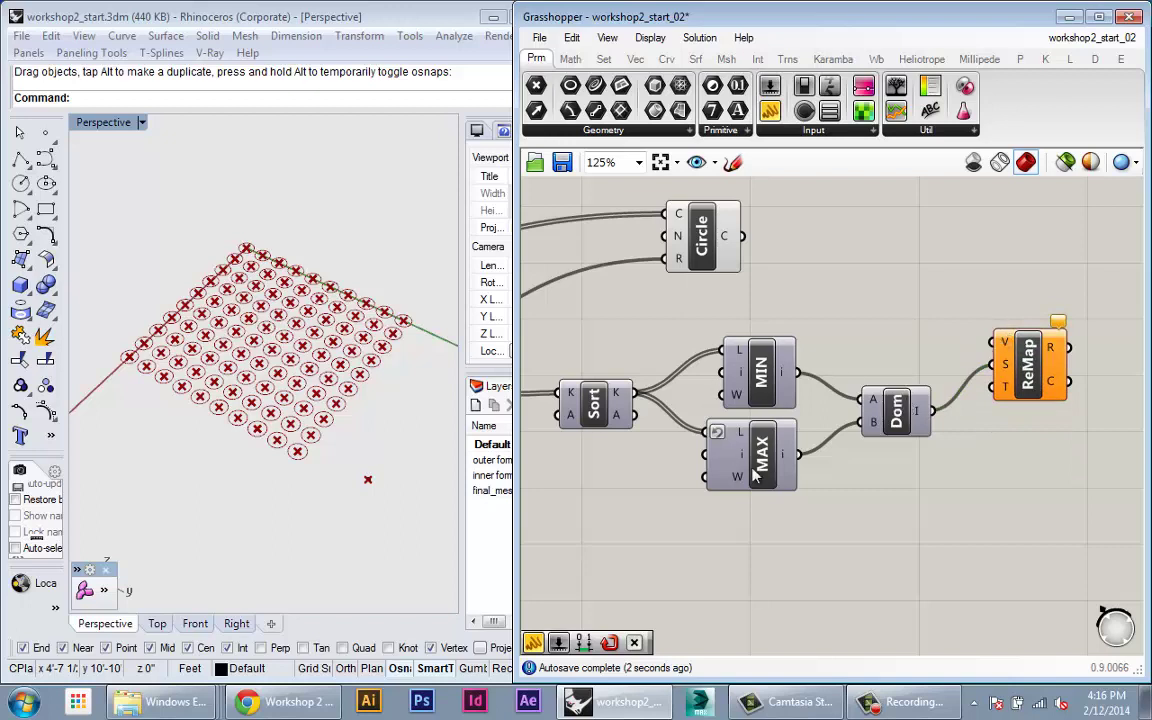
right_drag(834, 485, 792, 487)
drag(1000, 377, 1009, 486)
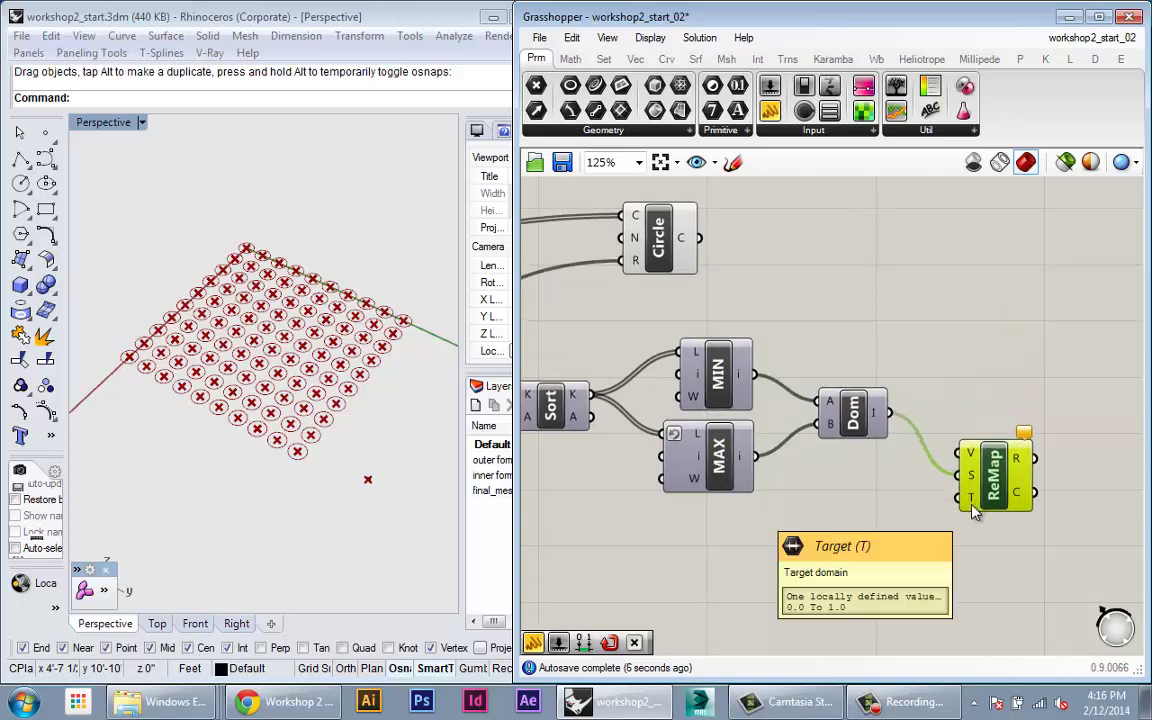
Step: Duplicate the Construct Domain component and place the copy below the original
click(866, 427)
right_drag(880, 471, 903, 457)
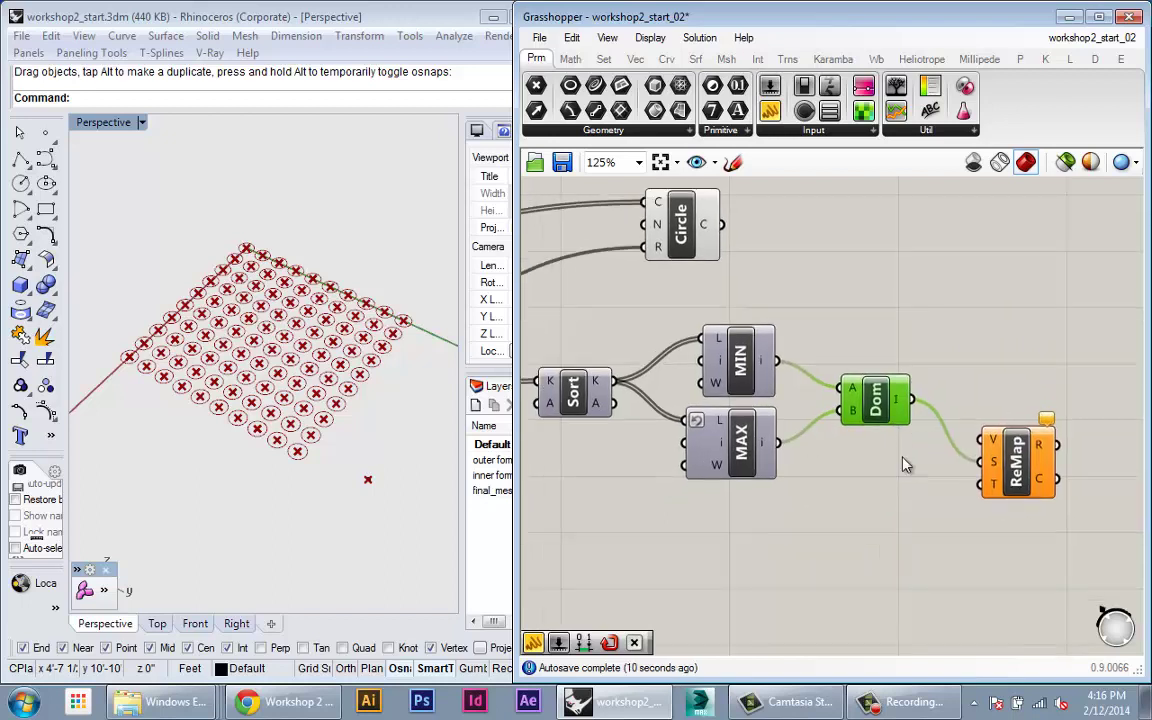
key(ctrl+v)
drag(884, 430, 876, 562)
right_drag(876, 562, 923, 506)
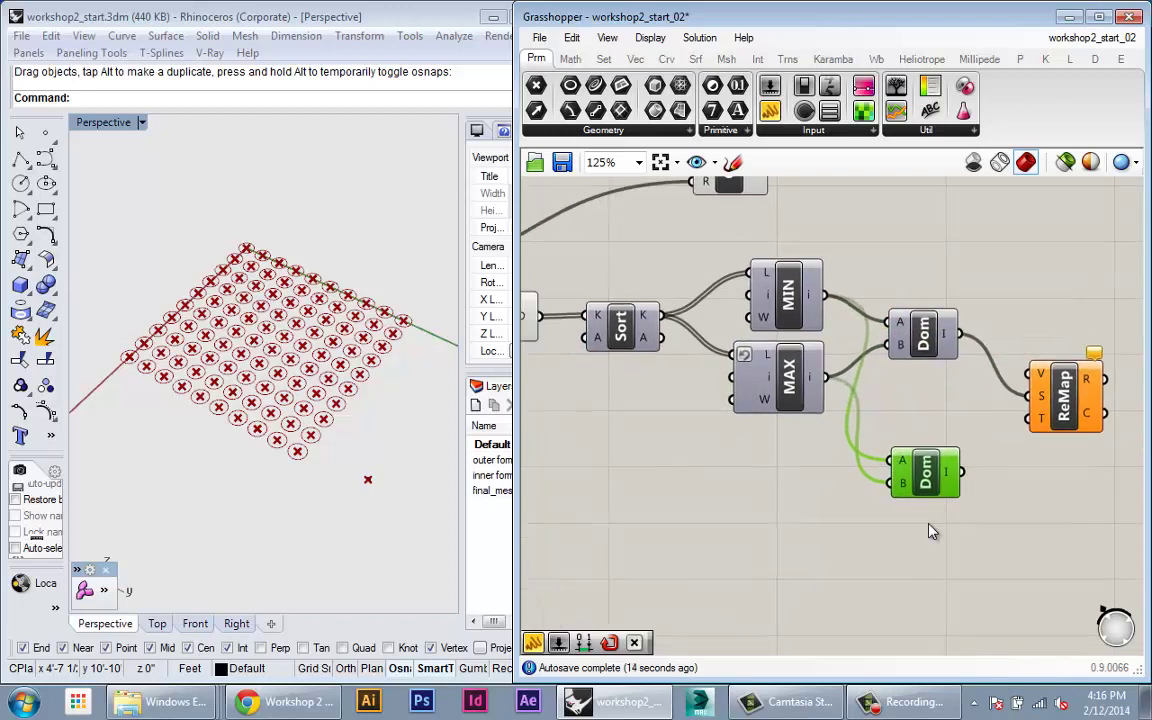
Step: Create a 0.1 slider, connect it to input A of the copied Domain in place of the MIN wire, and align it beside the component
double_click(718, 487)
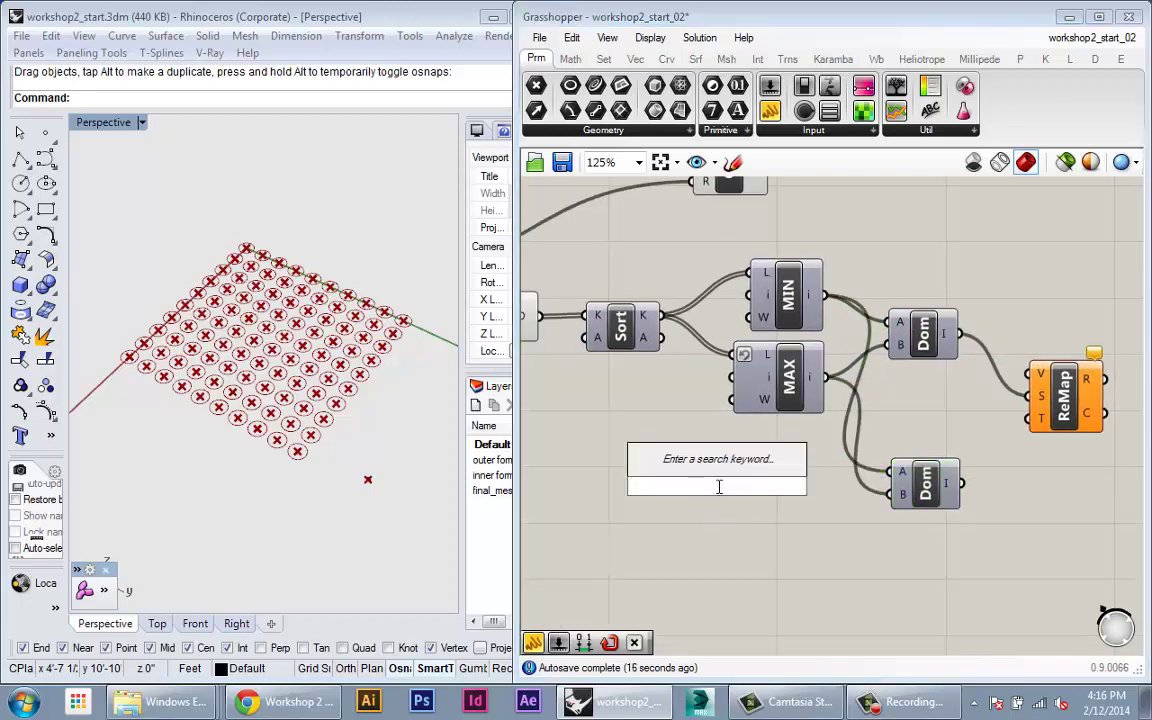
text(.1)
key(Return)
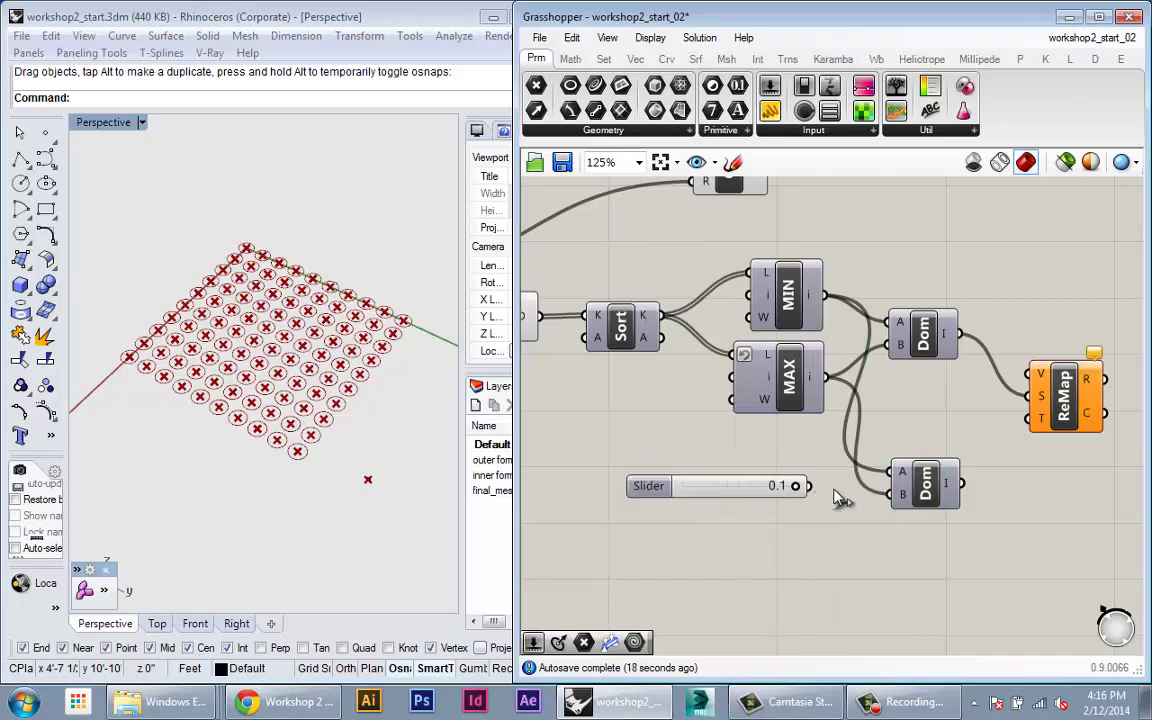
drag(842, 489, 889, 472)
right_drag(855, 529, 877, 497)
drag(794, 459, 735, 449)
Step: Create a 0.5 slider, place it under the 0.1 slider, and connect it to input B of the copied Domain, replacing the MAX wire
click(751, 487)
double_click(755, 494)
text(0.5)
key(Return)
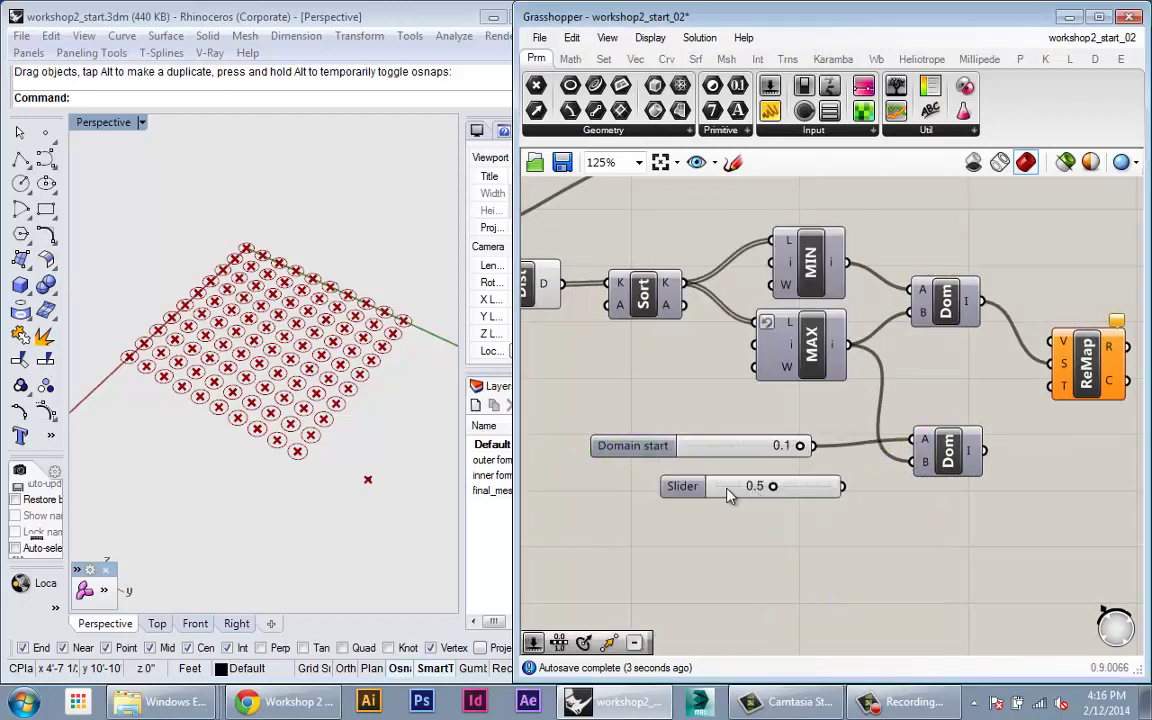
drag(729, 496, 693, 486)
drag(810, 477, 916, 461)
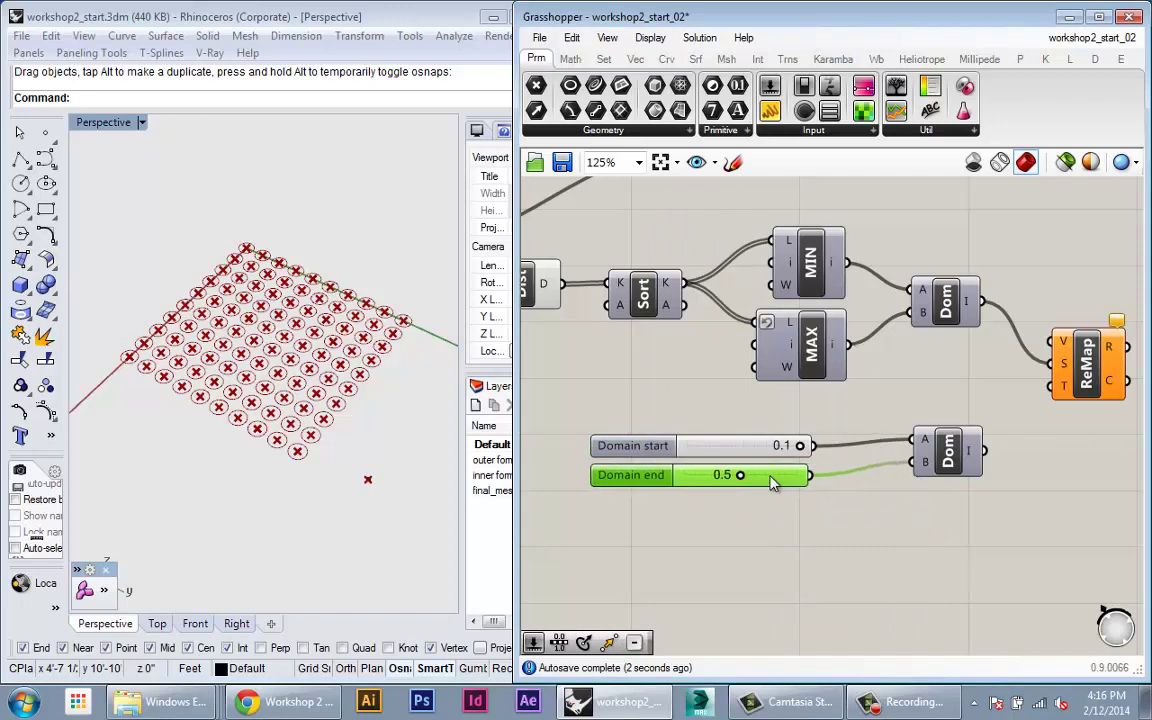
Step: Connect the 0.1–0.5 Domain output to Remap's Target (T) input and adjust Remap's position
right_drag(821, 507, 789, 533)
drag(952, 478, 1025, 412)
right_drag(1020, 423, 1005, 451)
mouse_move(1030, 405)
mouse_down()
mouse_move(1044, 386)
mouse_move(1041, 397)
mouse_up()
right_drag(847, 361, 801, 361)
scroll(811, 436, down, 1)
scroll(680, 517, up, 2)
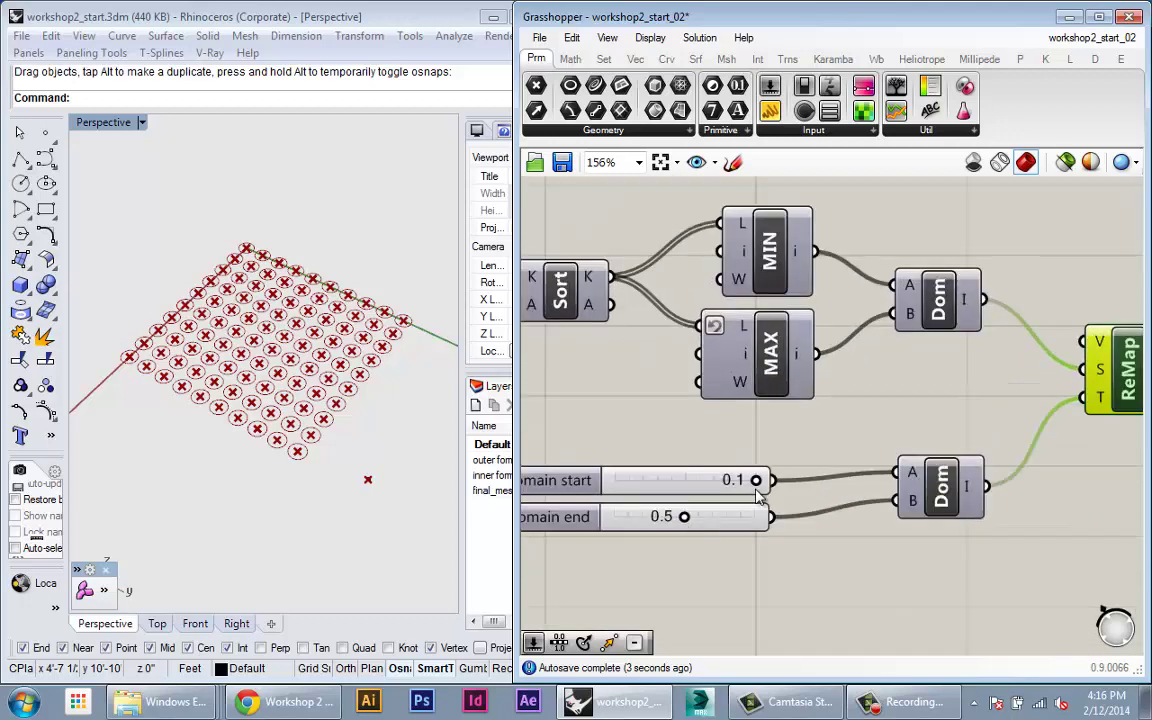
Step: Connect the Distance output to Remap's Value (V) input
scroll(760, 497, down, 1)
scroll(1025, 470, down, 1)
right_drag(712, 419, 728, 432)
click(605, 385)
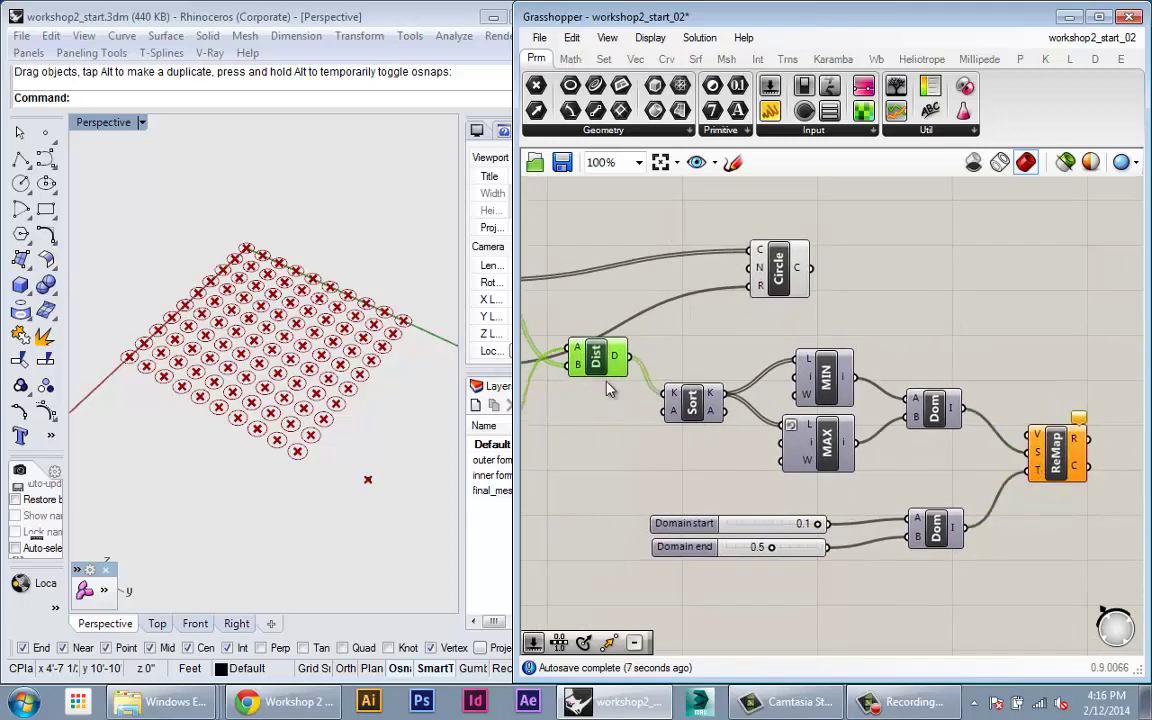
drag(607, 390, 1044, 470)
Step: Compare Remap's mapped values with the Distance output list, and nudge Remap slightly
mouse_move(1078, 468)
right_drag(1080, 468, 955, 478)
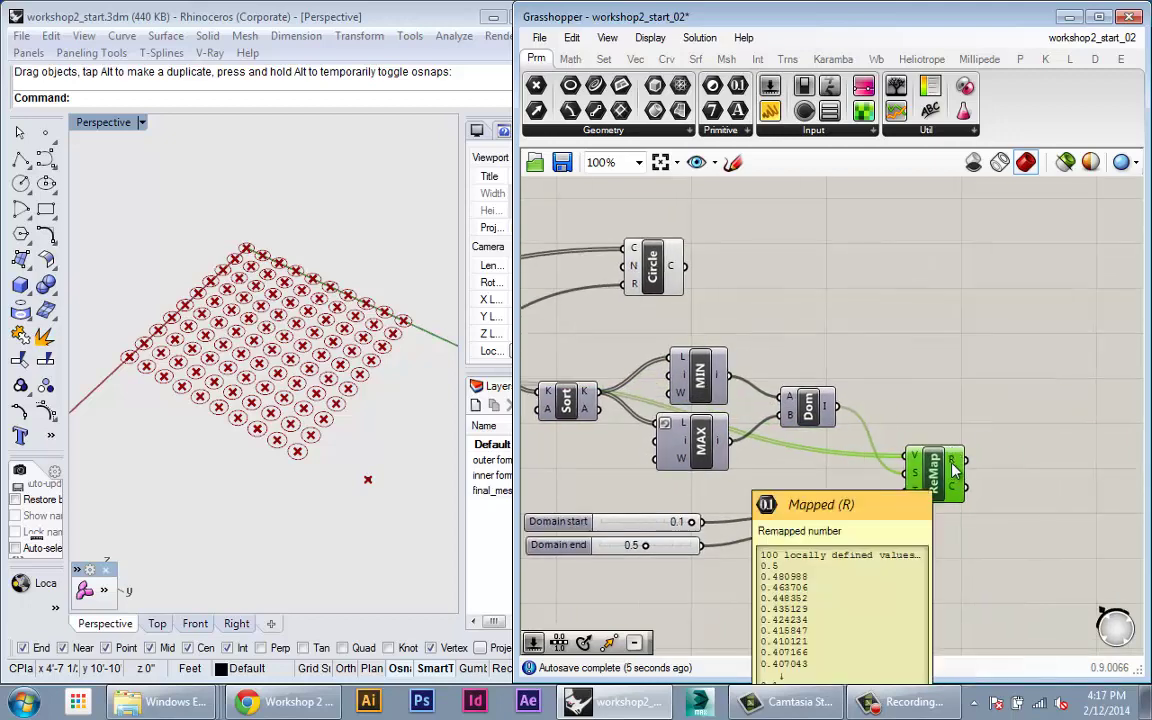
scroll(1005, 477, down, 2)
mouse_move(638, 414)
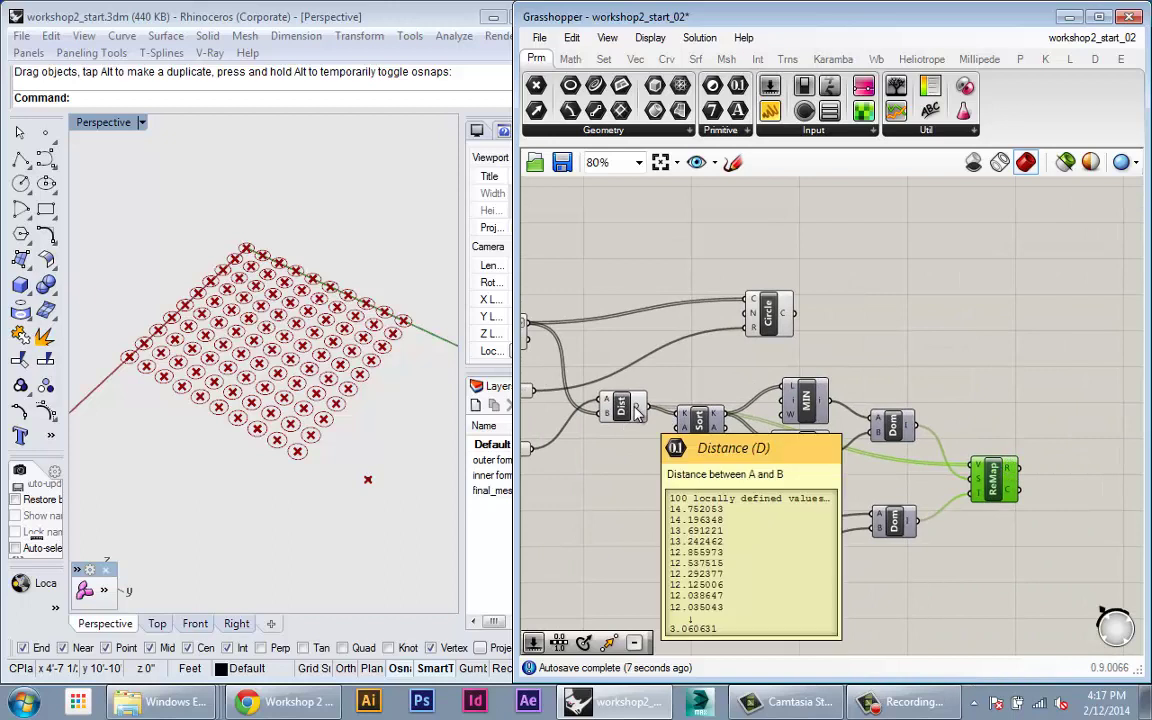
mouse_move(1013, 470)
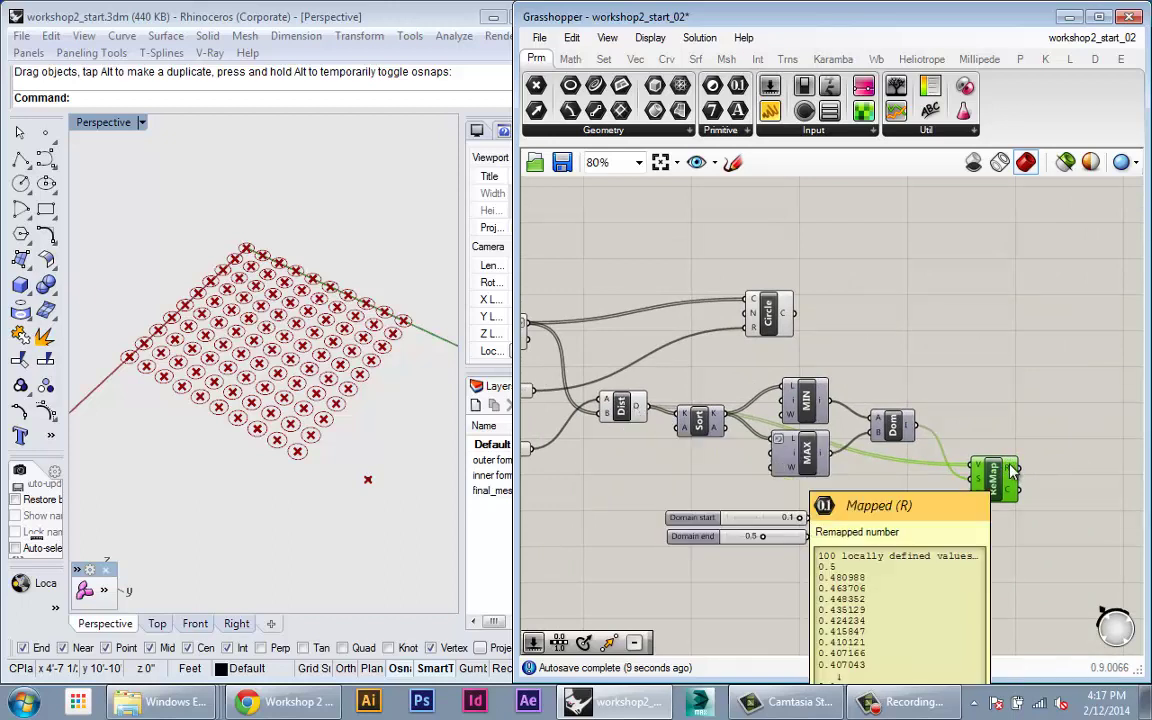
drag(994, 481, 985, 489)
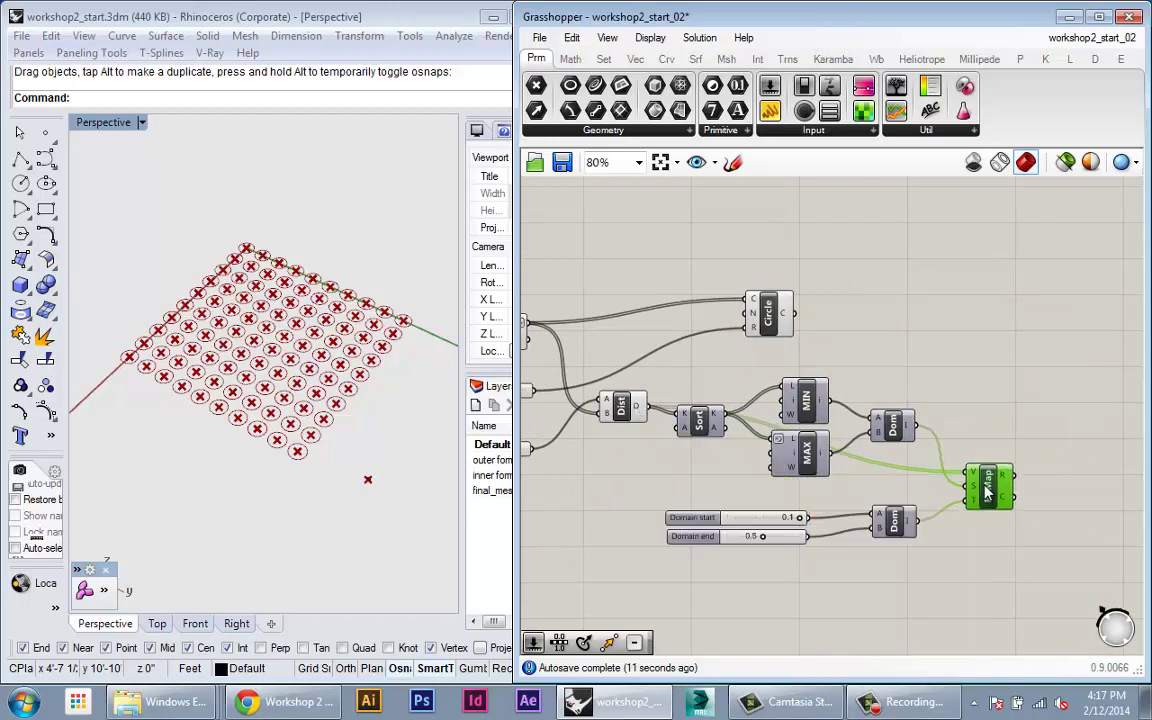
Step: Move the Circle component beyond Remap and connect the mapped output to its radius input, replacing the 0.4 slider
drag(790, 320, 1011, 475)
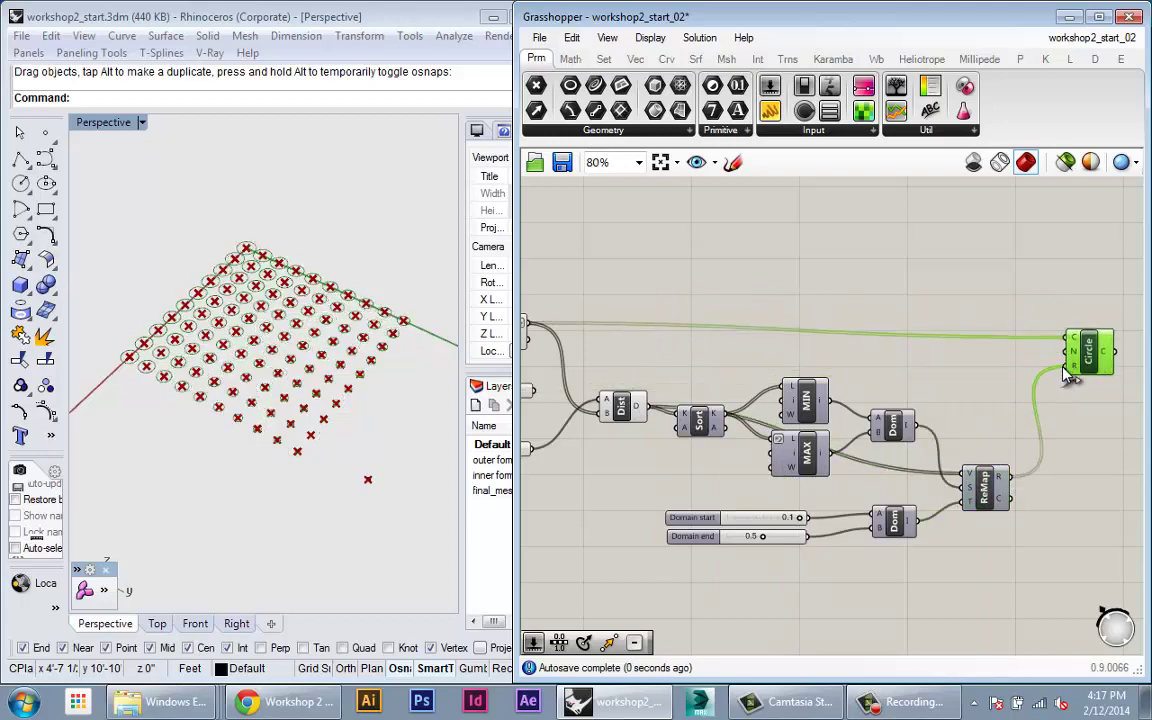
scroll(260, 280, down, 1)
scroll(262, 376, up, 2)
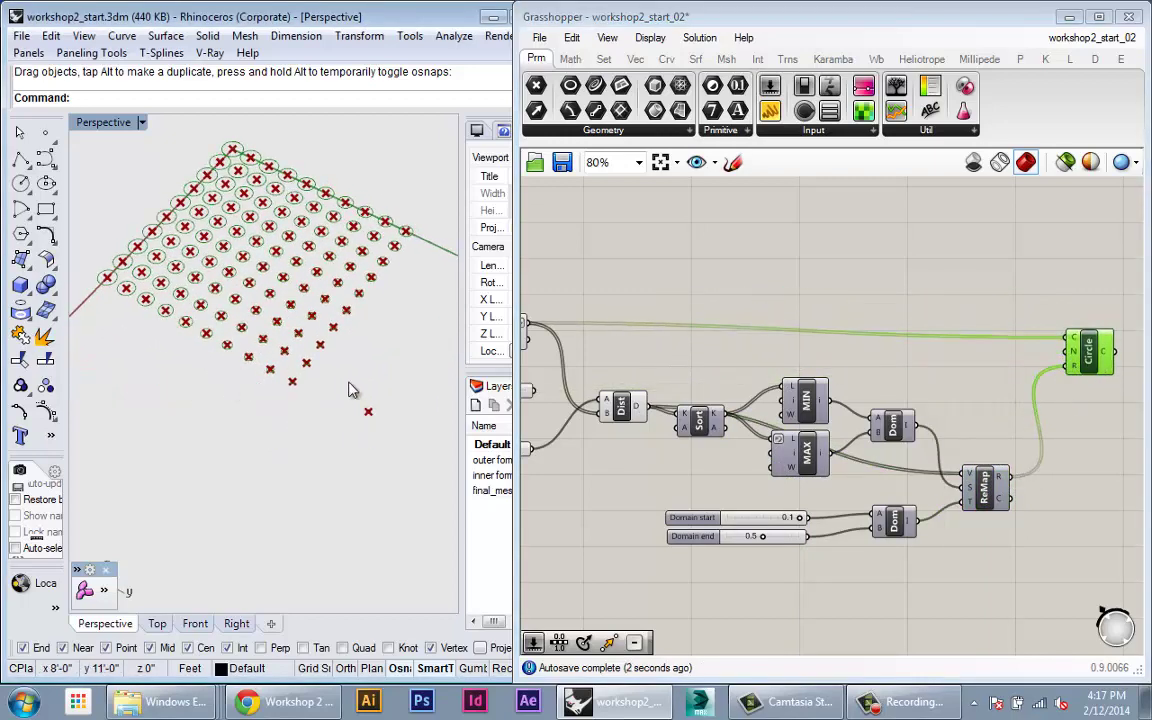
Step: Select the reference point in the Rhino viewport and turn off the preview of the Move components' grid points
drag(341, 376, 422, 496)
click(382, 378)
scroll(851, 416, down, 3)
drag(918, 296, 771, 514)
middle_click(988, 340)
click(1057, 288)
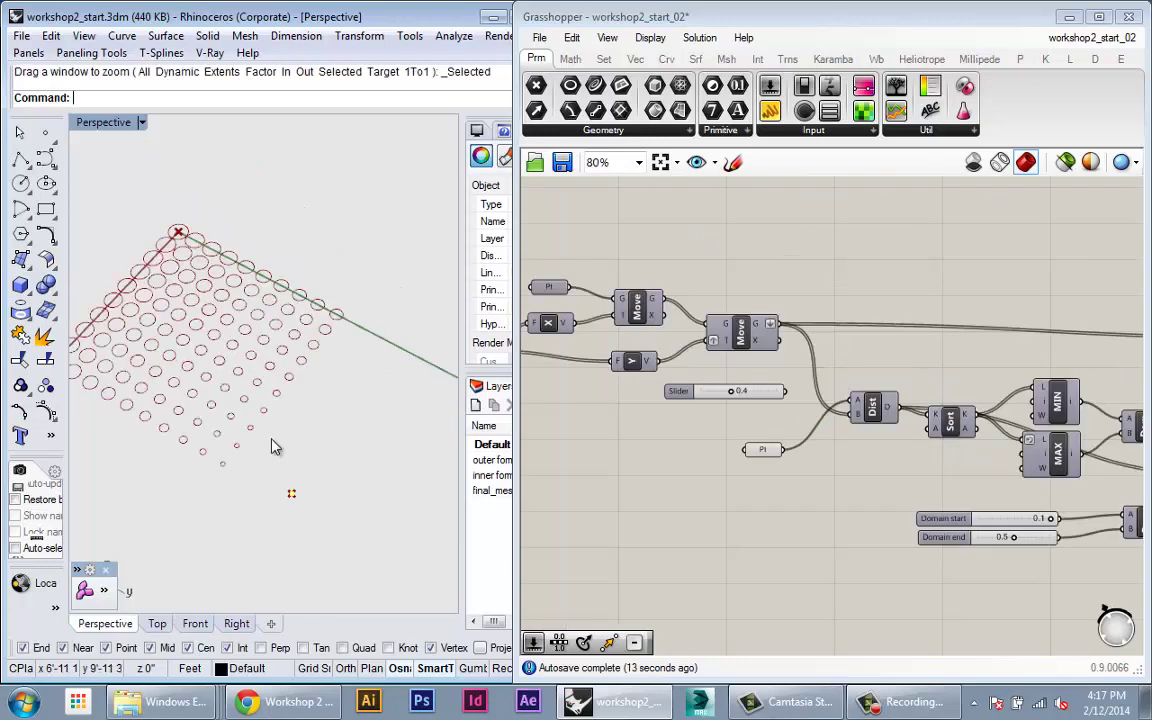
Step: Move the reference point from outside the circle grid to a spot among the circles, so the smallest circles surround it
shift+right_drag(272, 439, 344, 494)
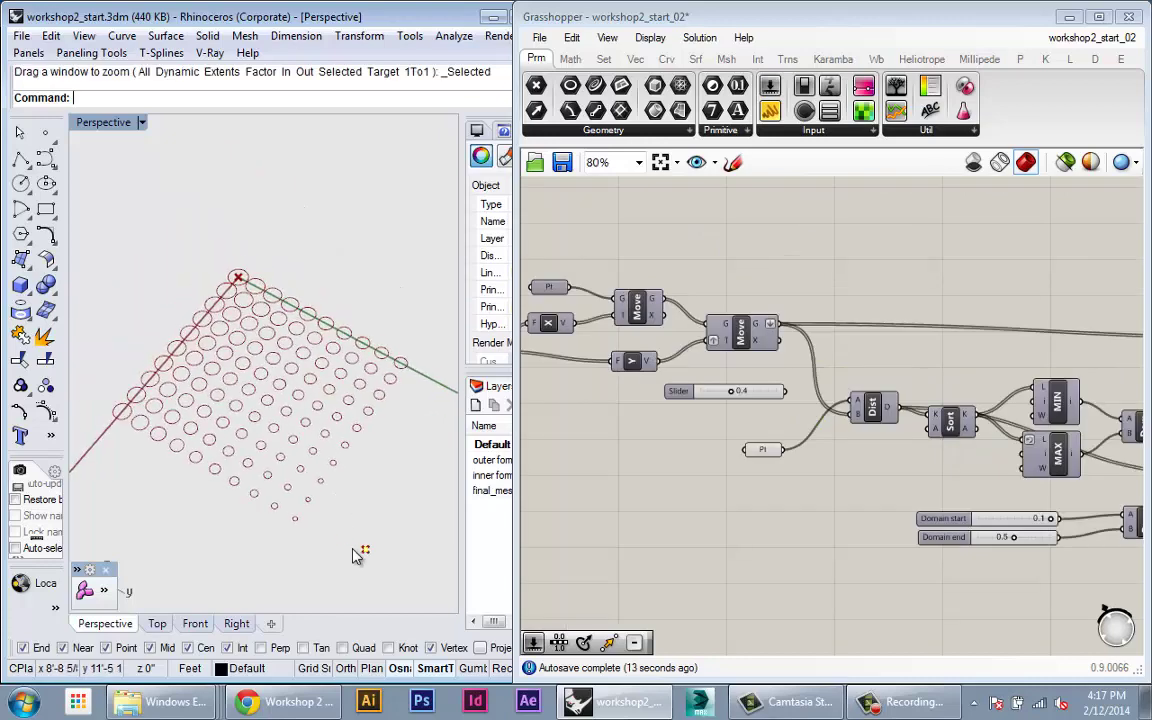
drag(361, 550, 222, 466)
drag(229, 515, 288, 437)
scroll(285, 432, up, 3)
scroll(286, 433, down, 3)
shift+right_drag(286, 433, 291, 398)
scroll(291, 398, up, 1)
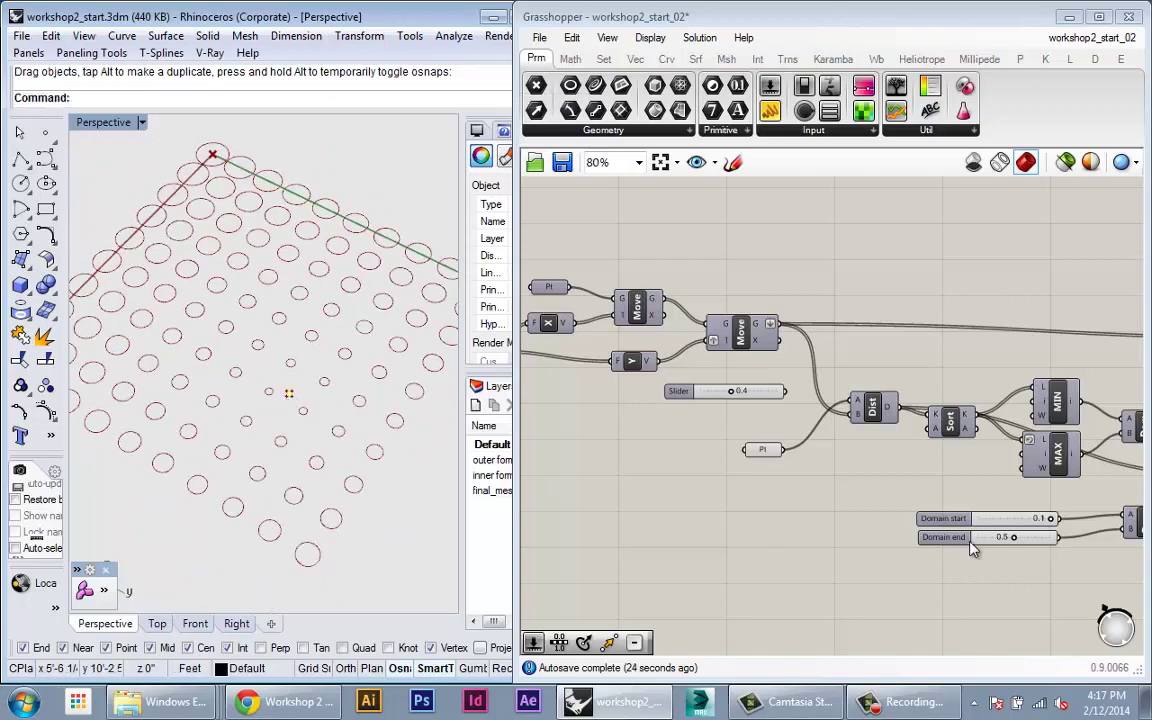
scroll(966, 545, up, 2)
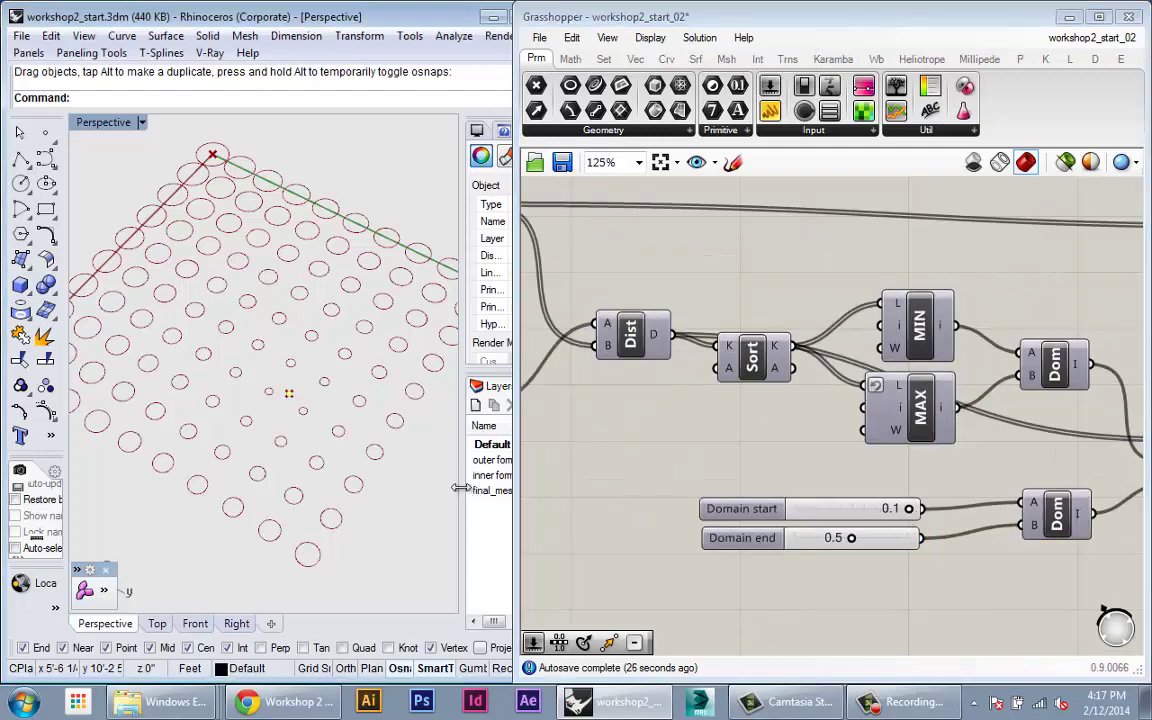
shift+right_drag(287, 391, 279, 405)
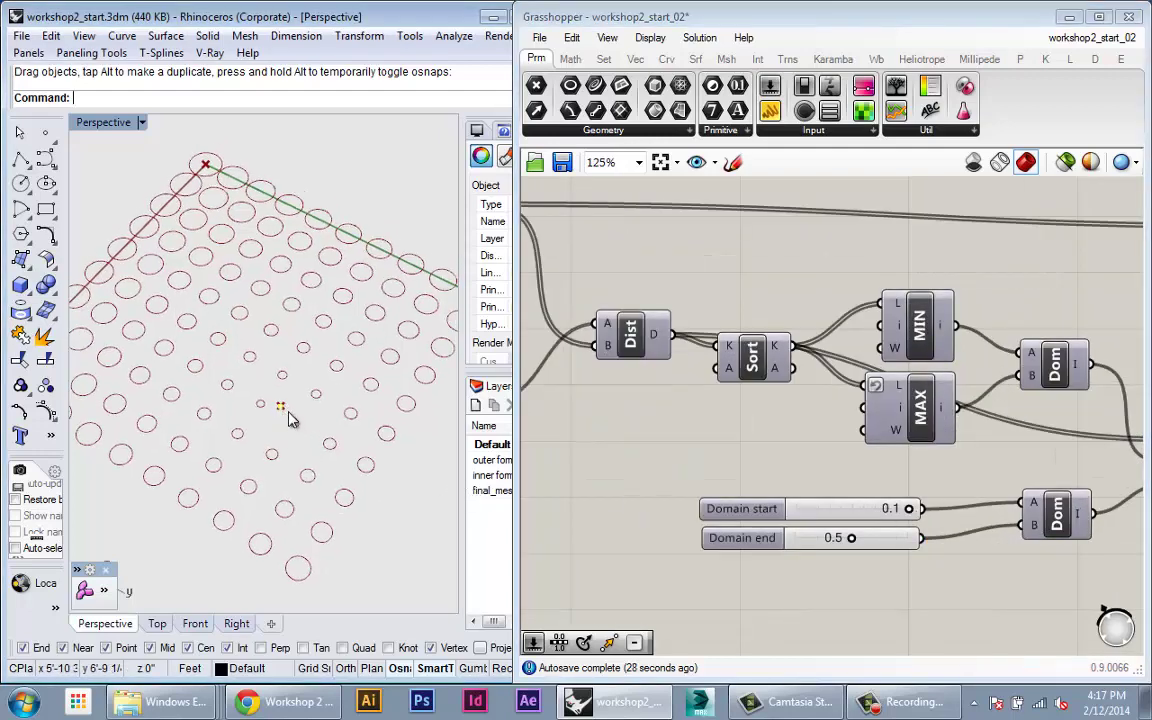
Step: Shift the reference point slightly within the circle grid, deselect it, and nudge the Remap component
drag(282, 407, 311, 384)
key(Escape)
scroll(303, 432, down, 3)
shift+right_drag(303, 434, 276, 459)
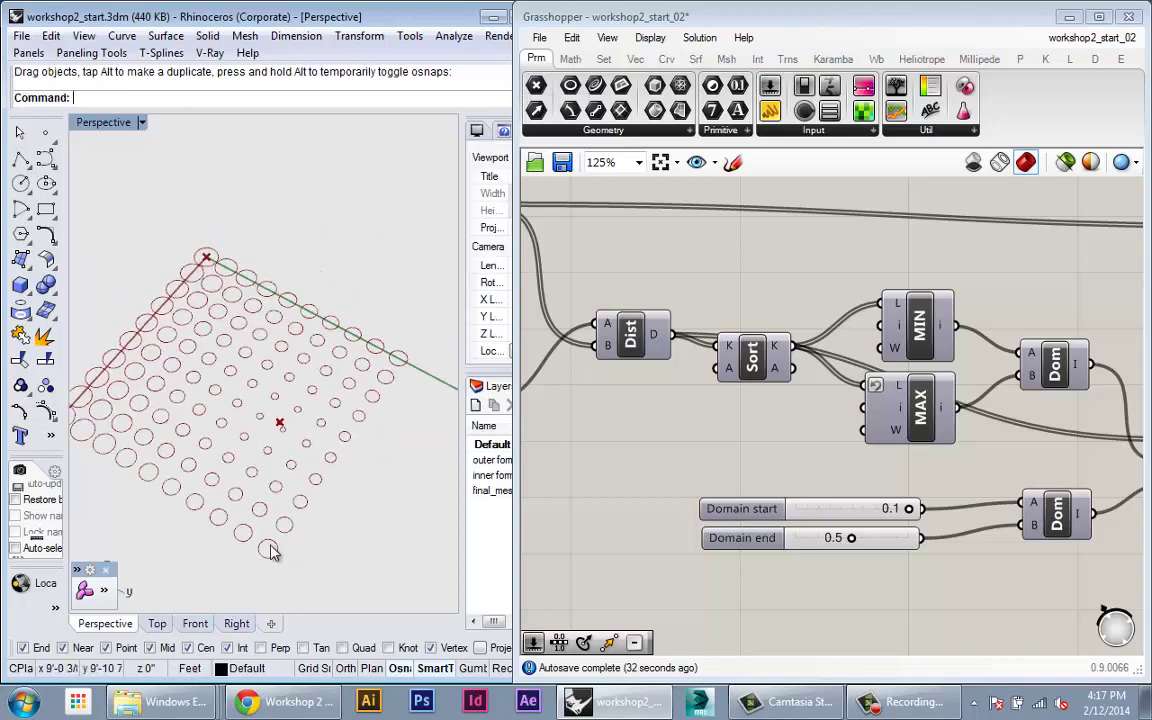
shift+right_drag(274, 503, 221, 463)
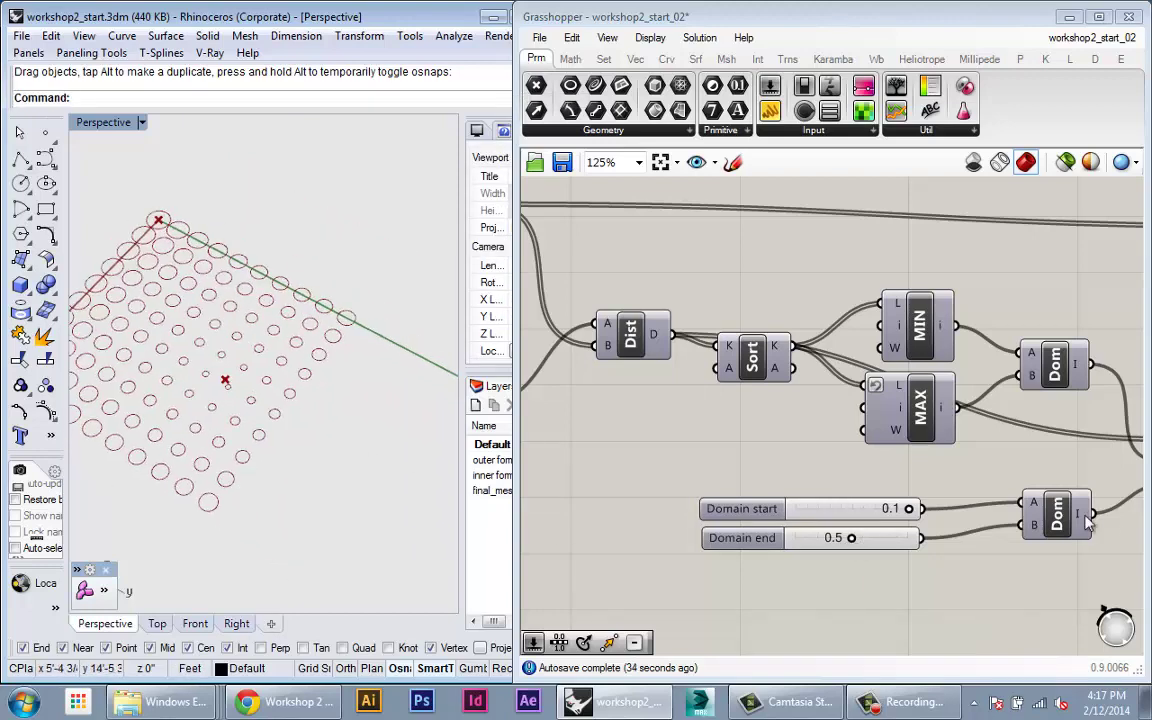
right_drag(1083, 513, 966, 512)
drag(1083, 478, 1083, 456)
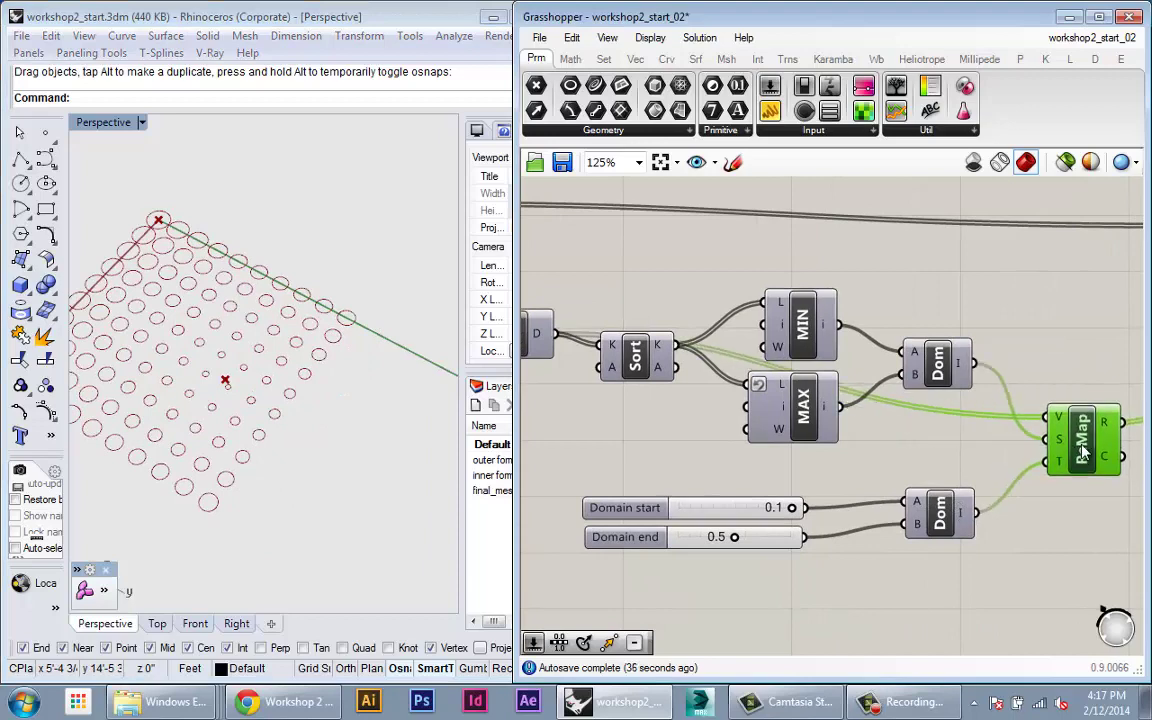
Step: Reselect the reference point and move it around the circle grid, leaving it near the grid's centre
scroll(378, 357, up, 3)
click(333, 374)
scroll(372, 420, down, 3)
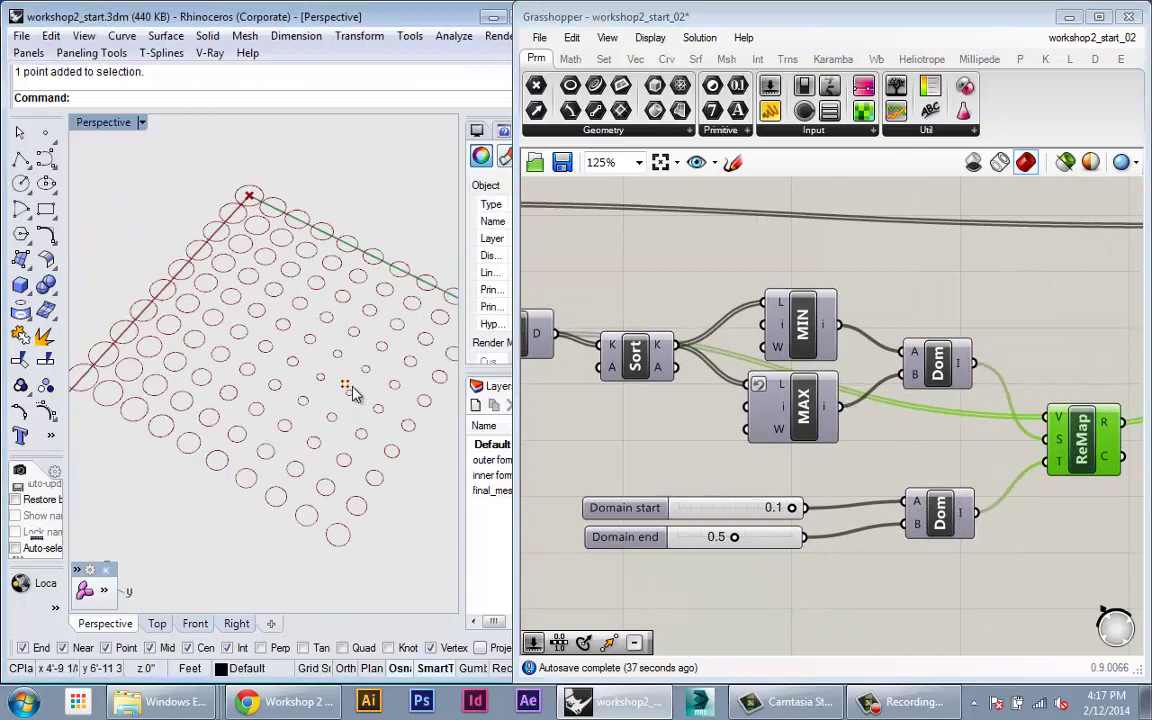
drag(320, 352, 190, 365)
drag(282, 325, 266, 386)
scroll(278, 411, down, 2)
shift+right_drag(278, 411, 239, 409)
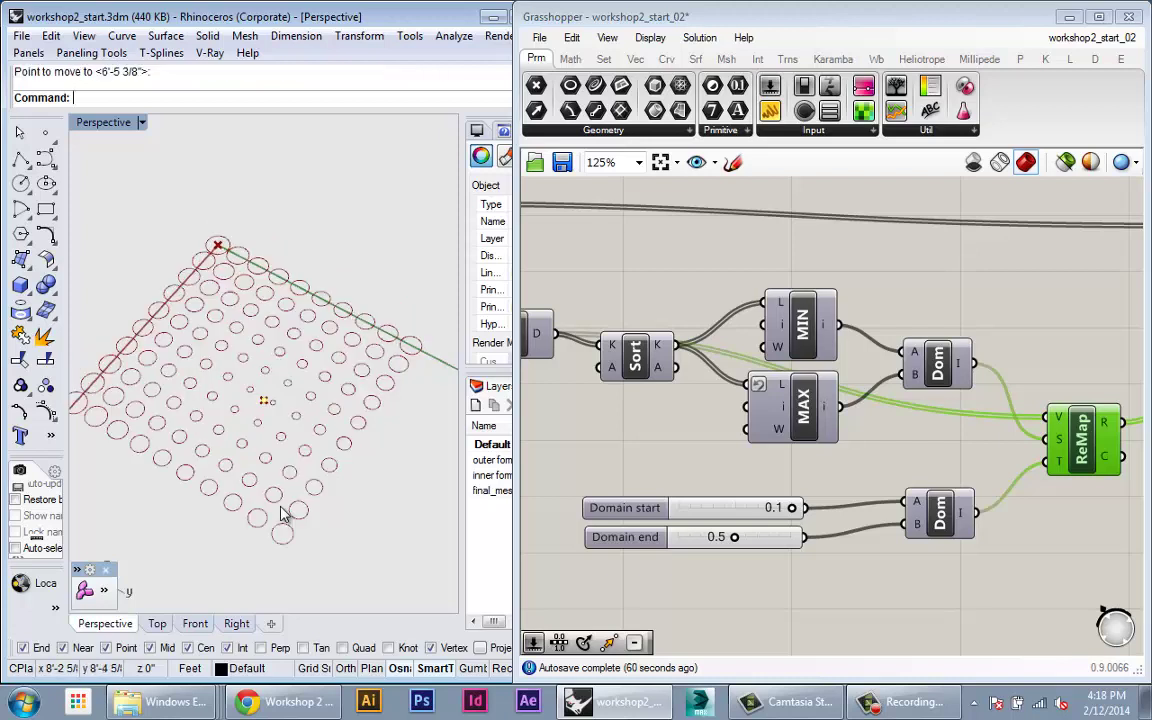
Step: Reposition the Remap component slightly and set the target domain's end slider to 0.7
drag(1100, 455, 1095, 443)
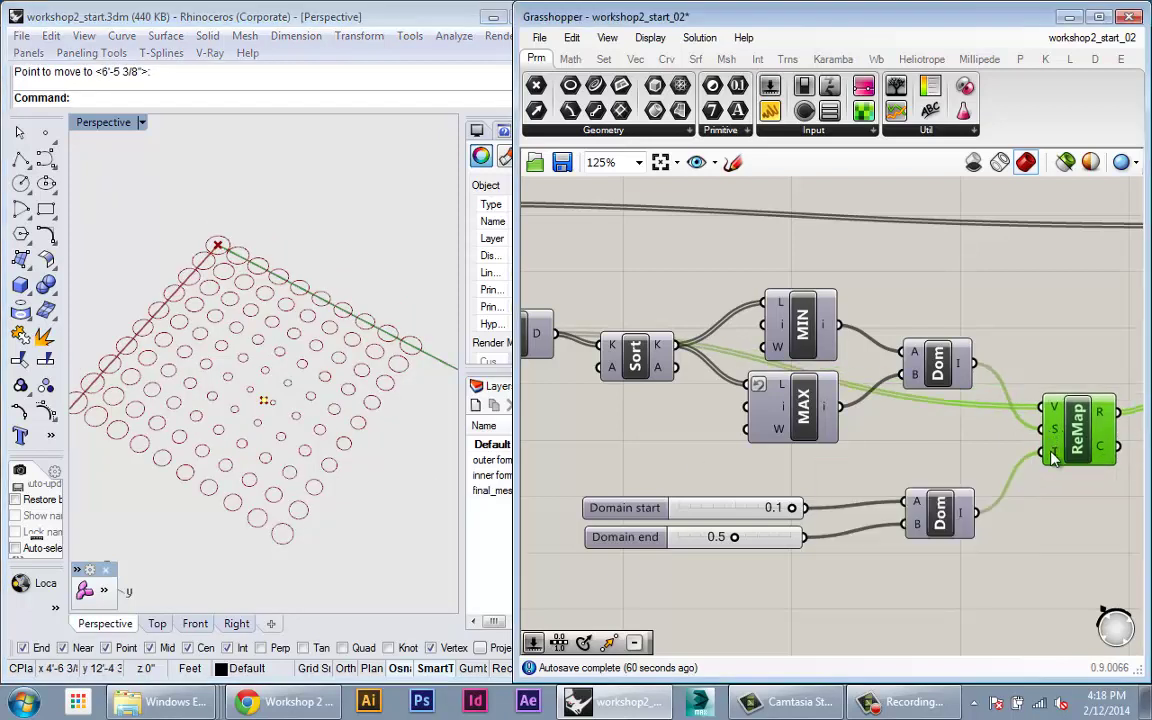
right_drag(1013, 521, 964, 518)
drag(1051, 446, 1047, 471)
drag(680, 536, 708, 536)
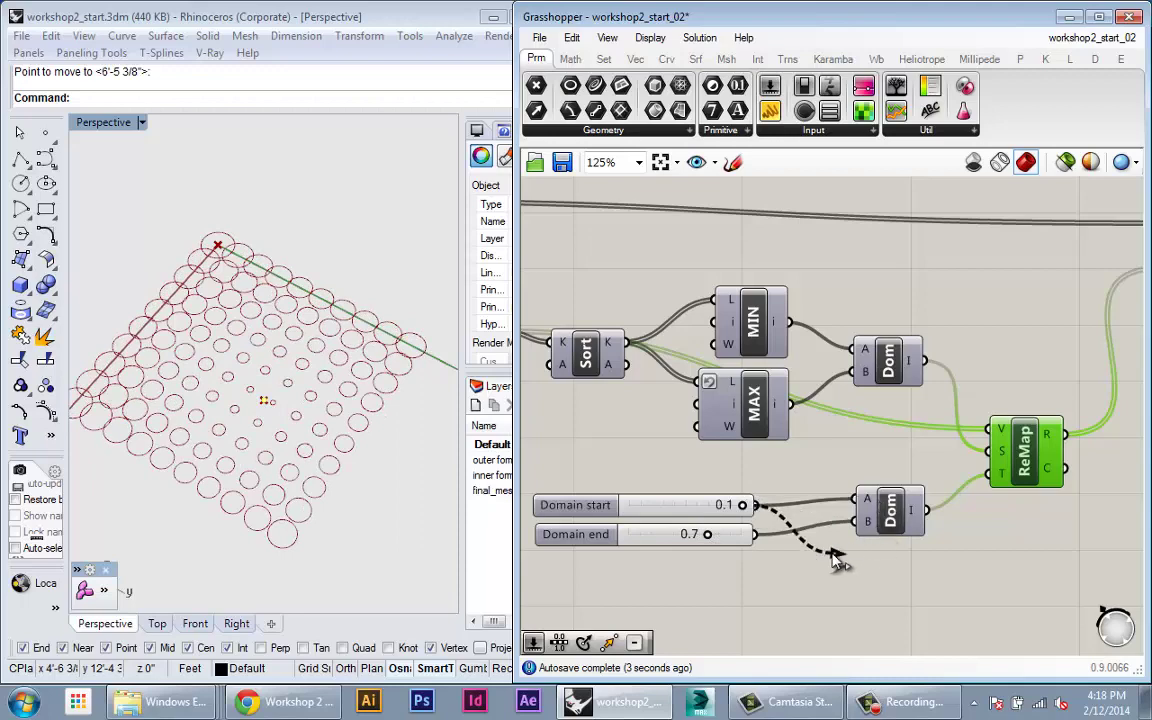
Step: Swap the target domain's inputs, connecting the 0.7 slider to A and the 0.1 slider to B, and nudge the Domain component
ctrl+drag(862, 532, 860, 502)
click(894, 533)
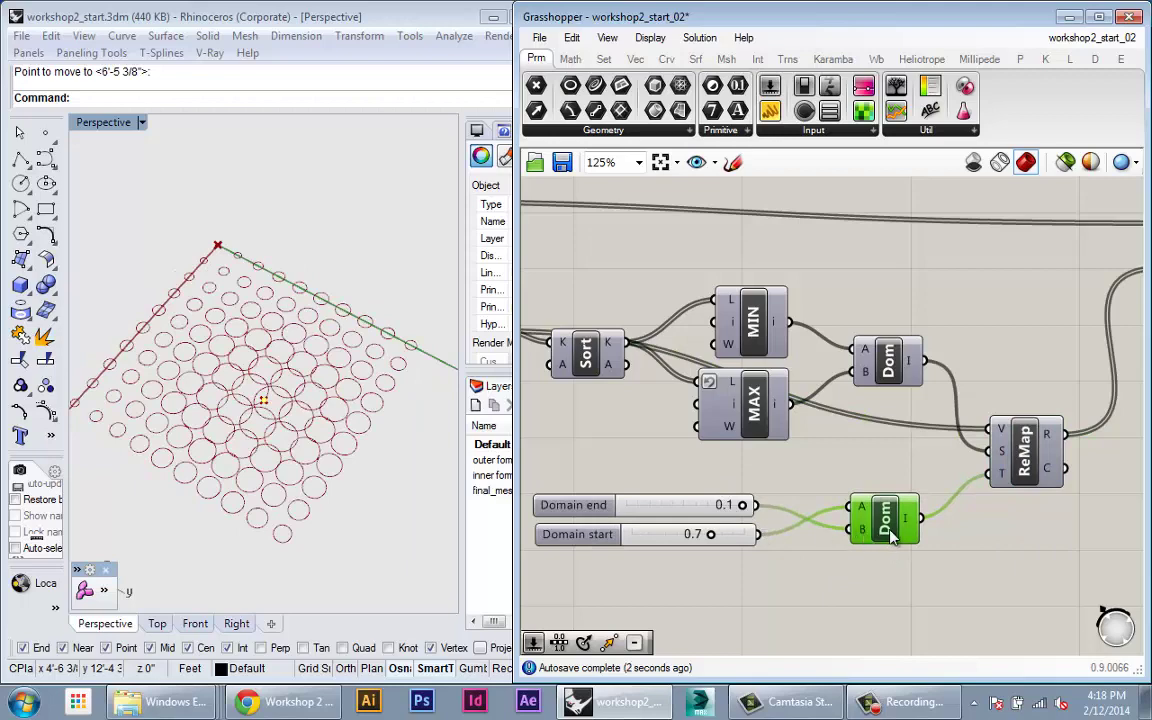
drag(893, 537, 877, 532)
Step: Select the reference point again and examine the inverted circle pattern around it at full extents and close up
mouse_move(263, 408)
mouse_down()
mouse_move(215, 410)
mouse_move(205, 290)
mouse_move(275, 329)
mouse_move(286, 392)
mouse_move(250, 360)
mouse_move(237, 305)
mouse_move(330, 310)
mouse_move(313, 410)
mouse_move(258, 406)
mouse_up()
right_drag(250, 376, 249, 198)
click(264, 310)
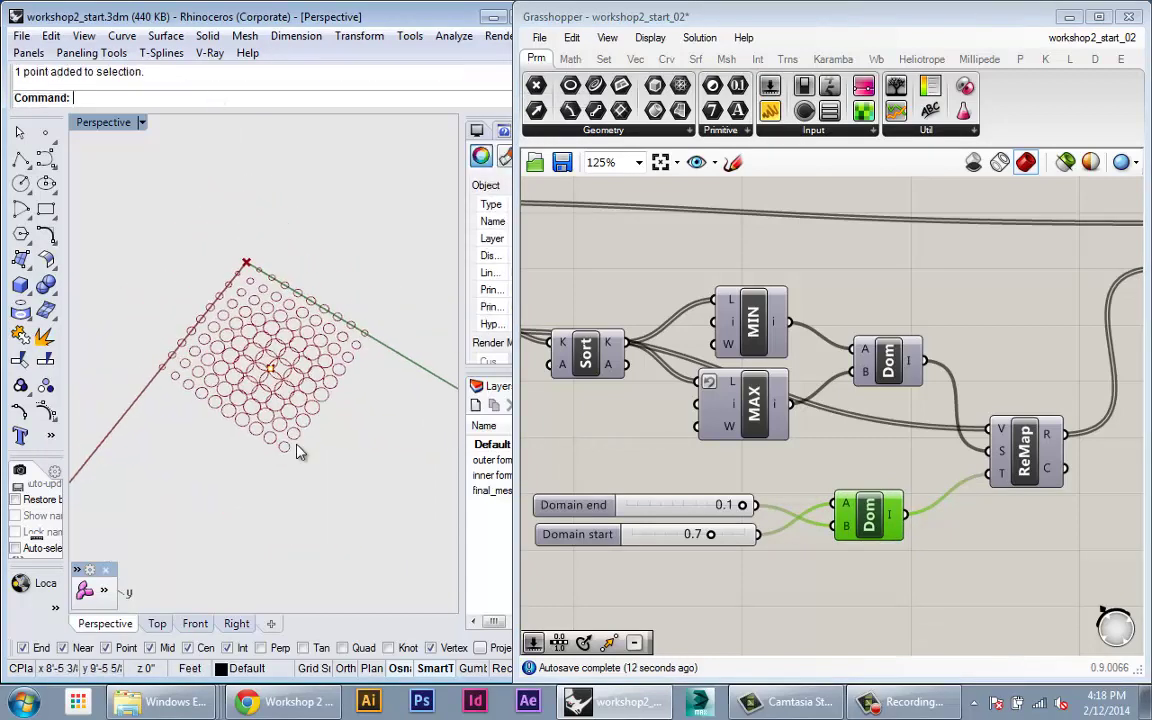
key(ctrl+shift+e)
scroll(338, 364, up, 8)
scroll(338, 364, up, 3)
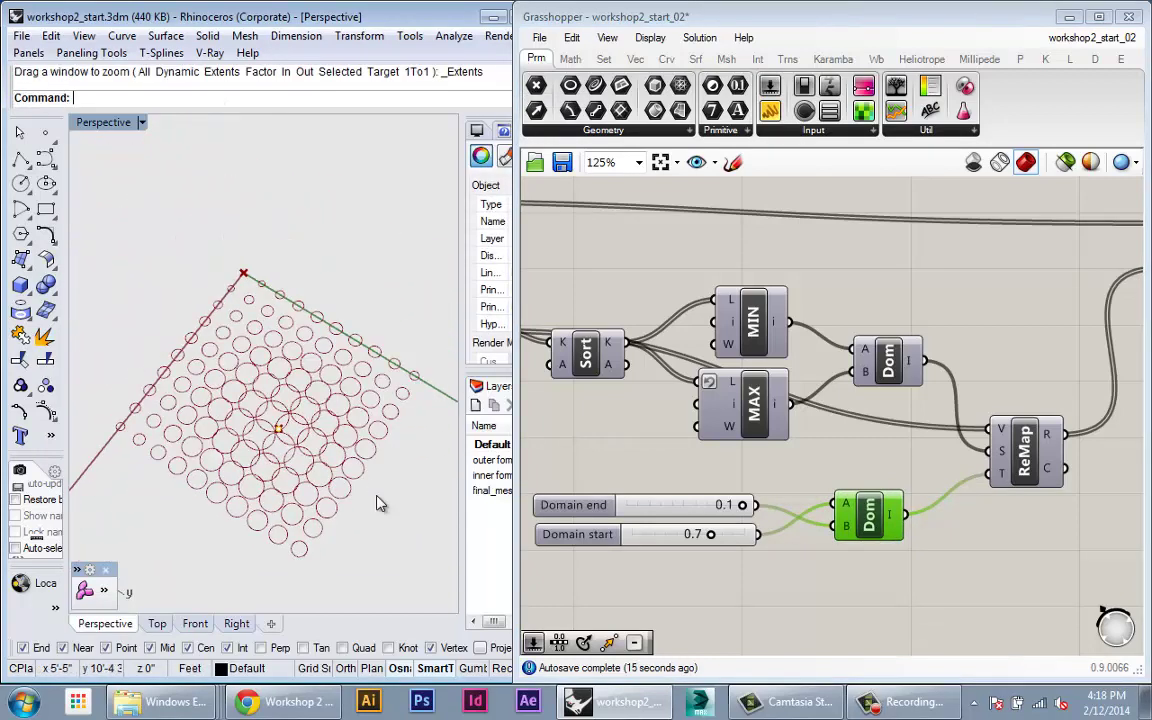